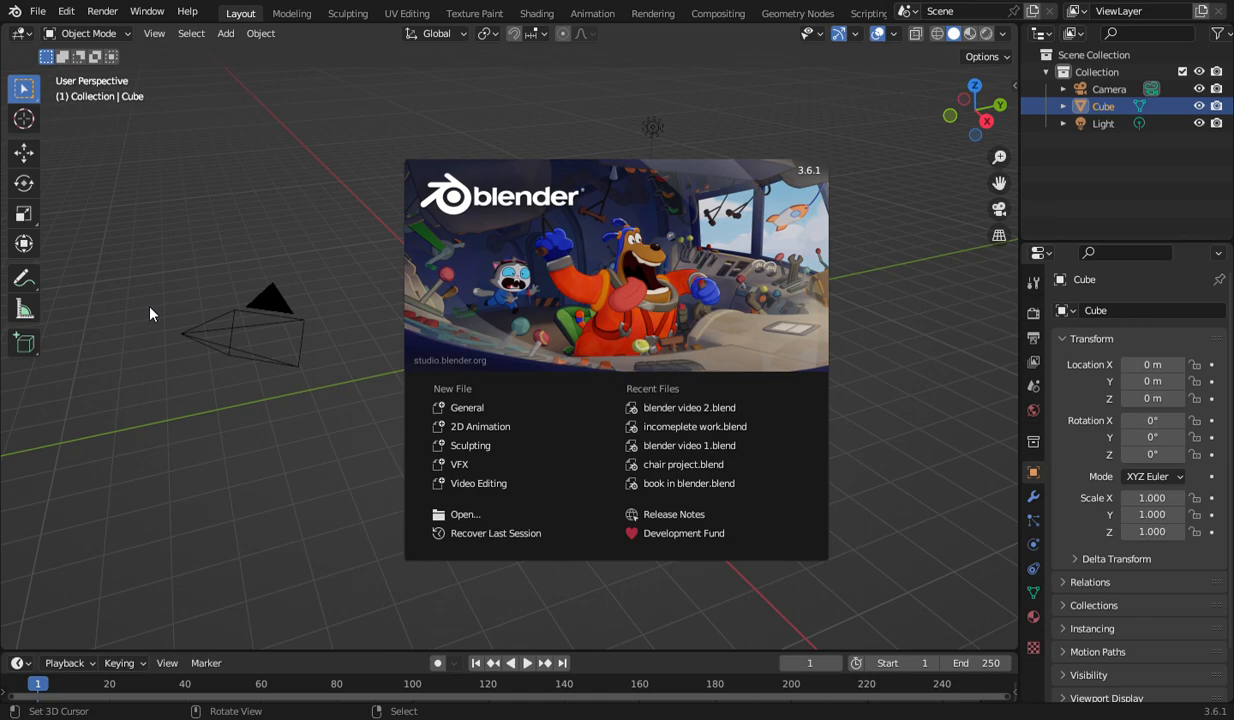
- Dismiss the splash screen and put the default cube into Edit Mode
click(248, 181)
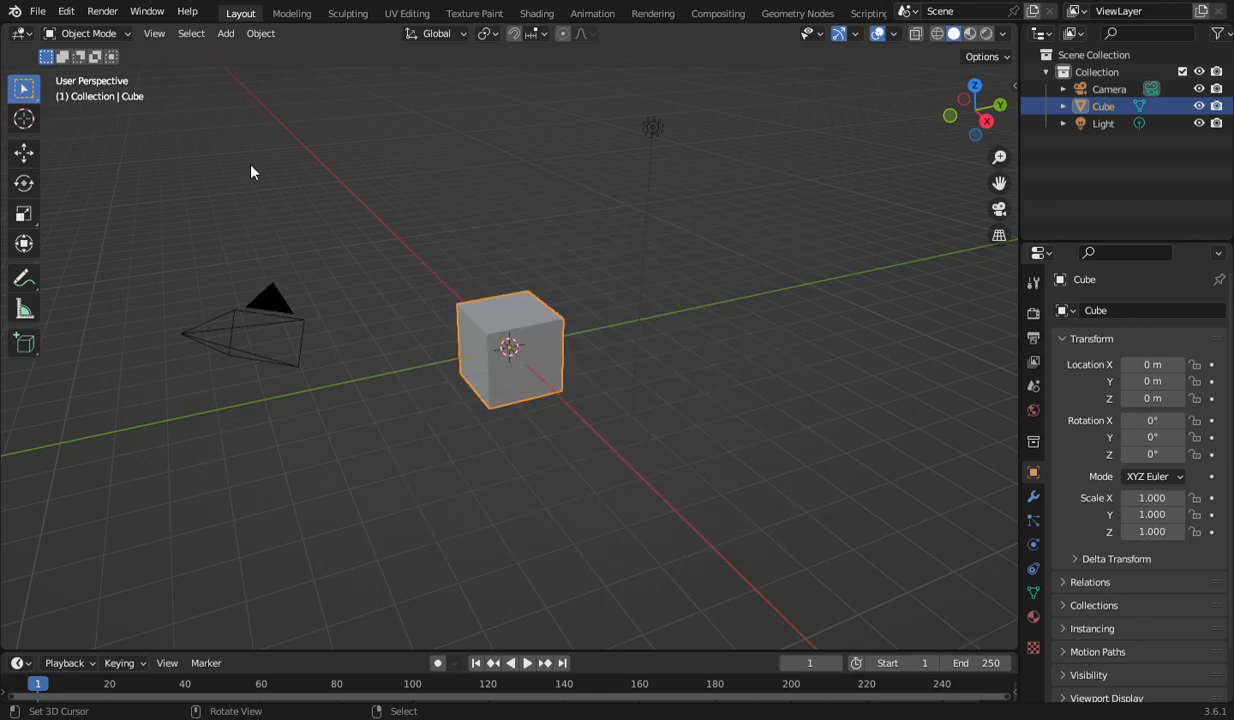
drag(962, 110, 850, 118)
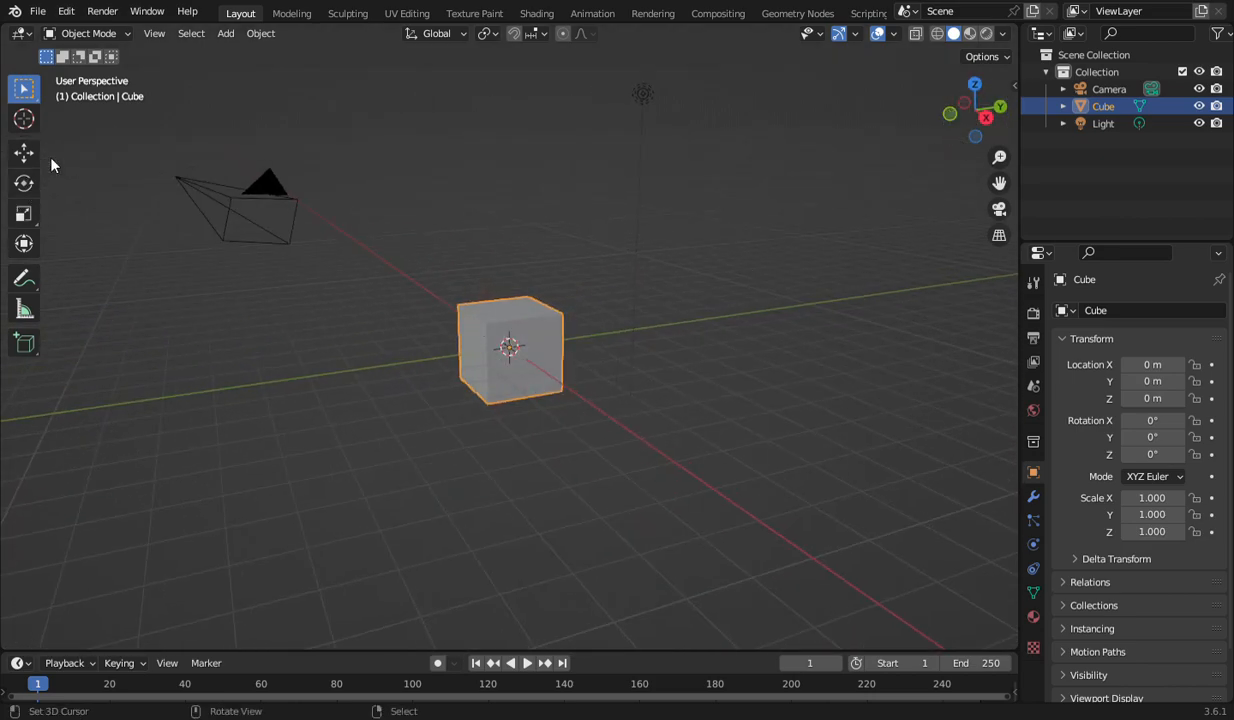
scroll(779, 290, down, 2)
scroll(779, 290, up, 3)
scroll(777, 291, down, 2)
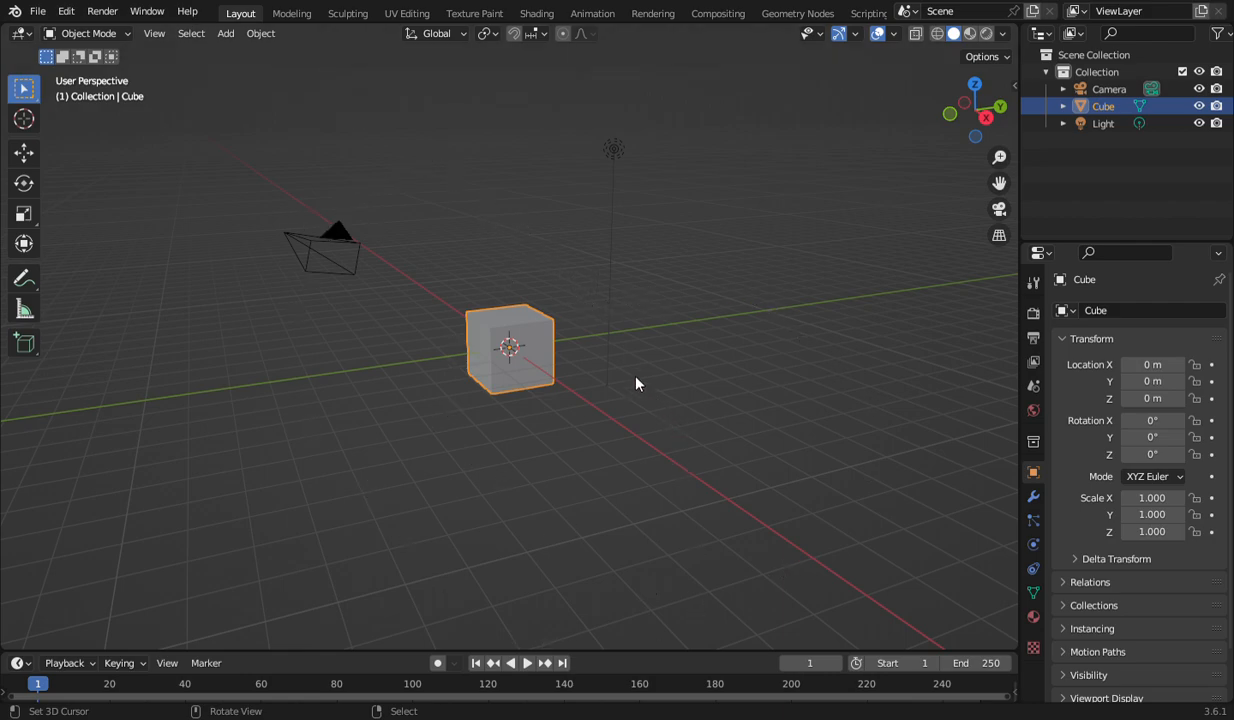
click(99, 33)
click(101, 71)
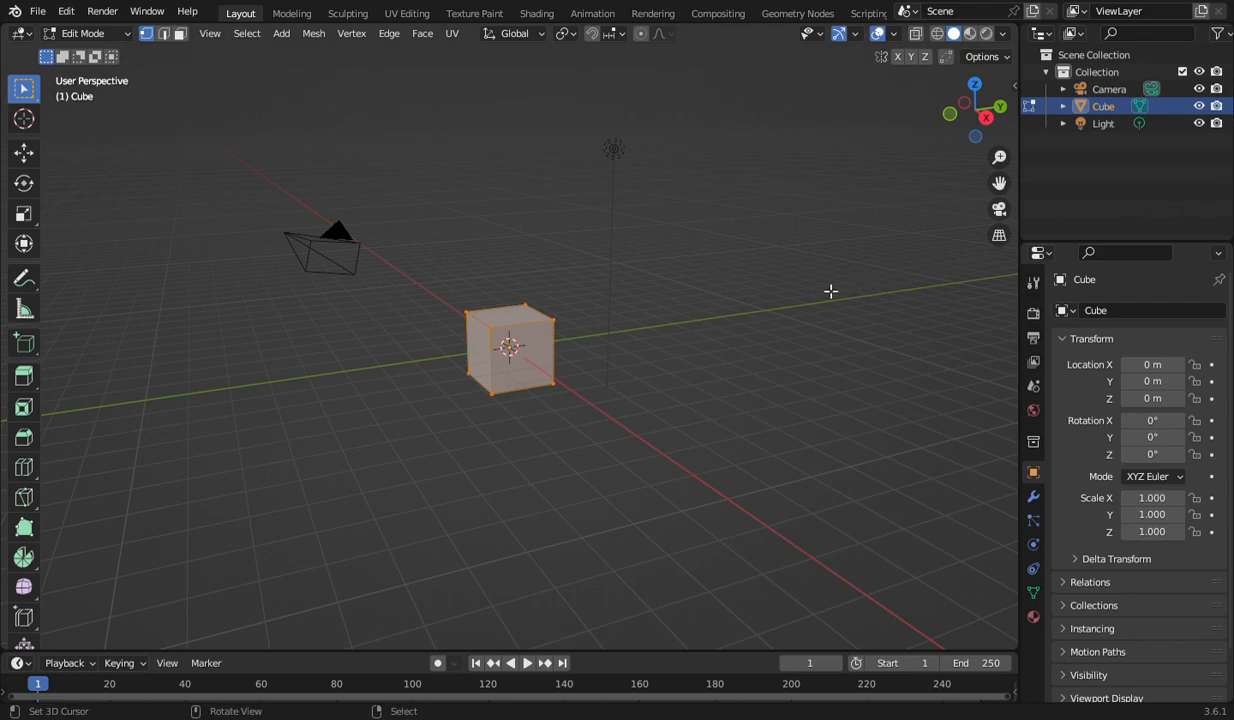
scroll(500, 376, up, 2)
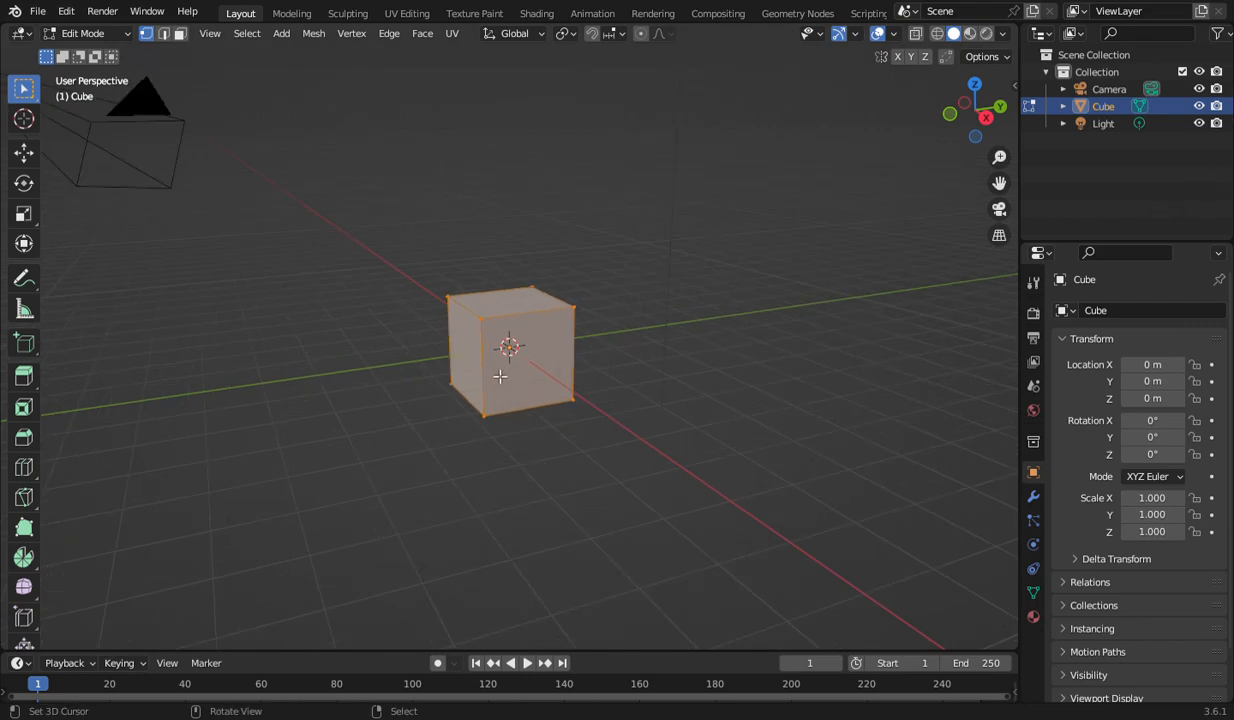
scroll(500, 376, up, 1)
scroll(507, 449, down, 1)
scroll(12, 480, down, 3)
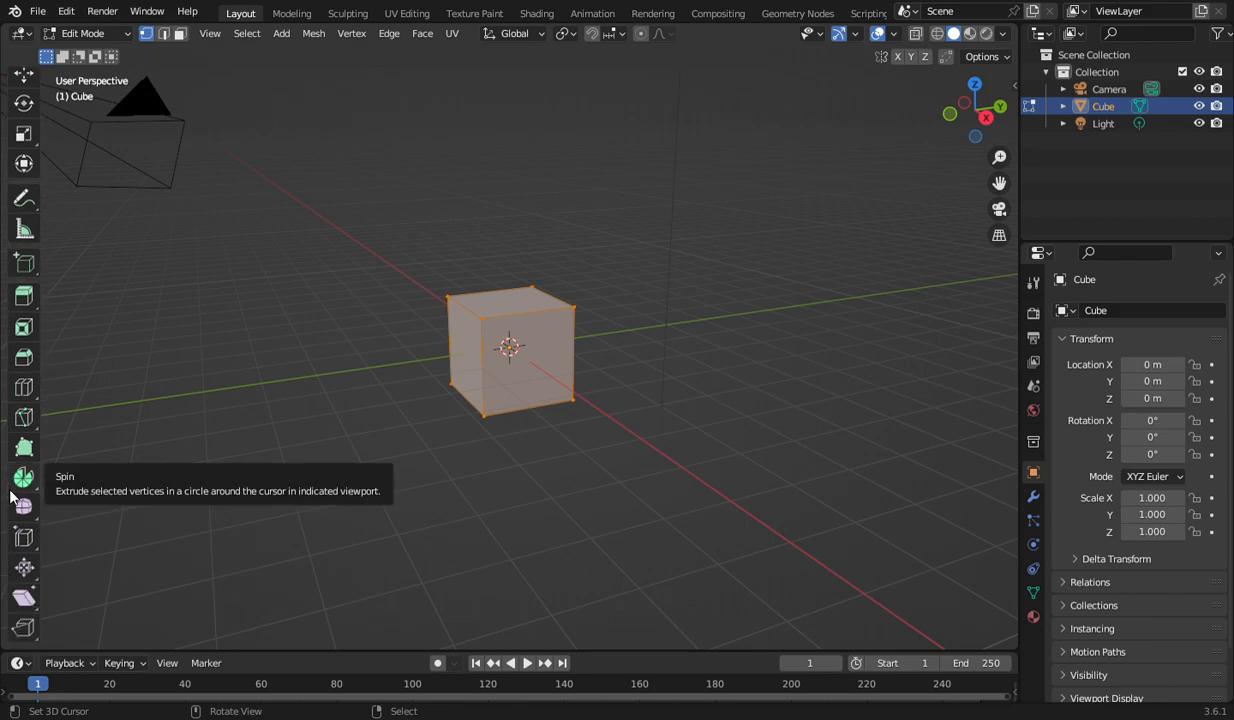
scroll(14, 612, up, 3)
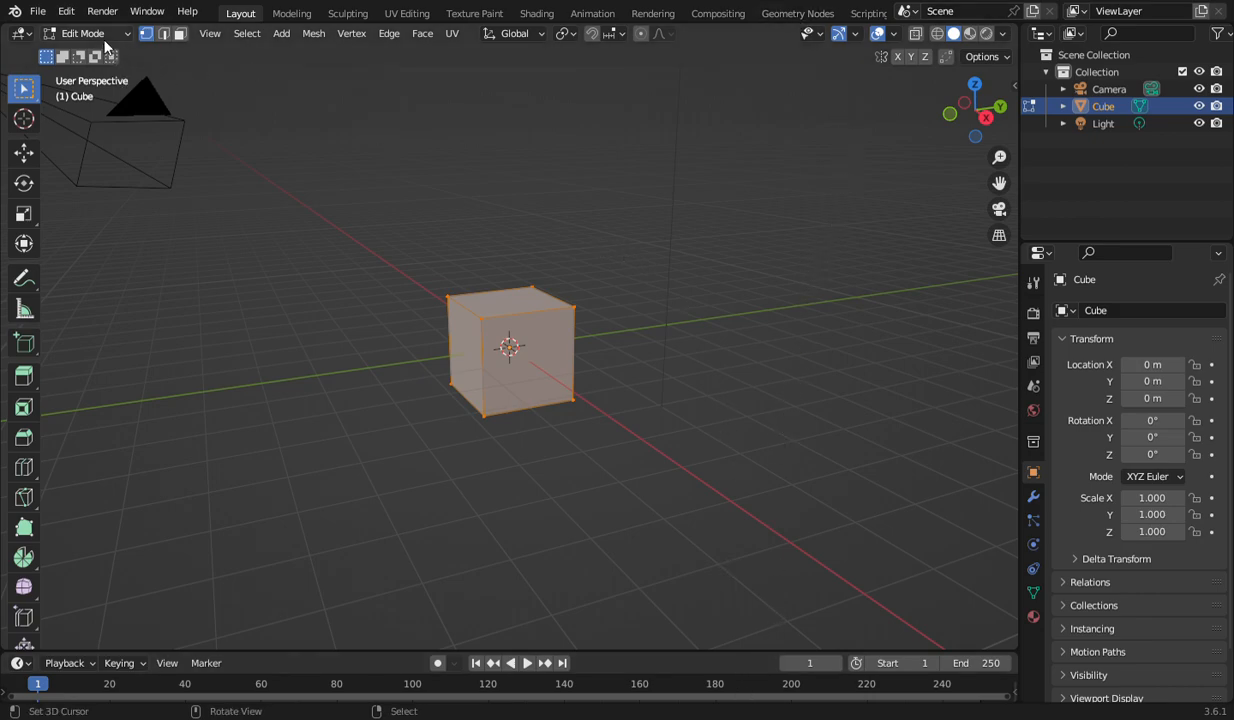
- Toggle the cube repeatedly between Object Mode and Edit Mode, finishing in Edit Mode
key(Tab)
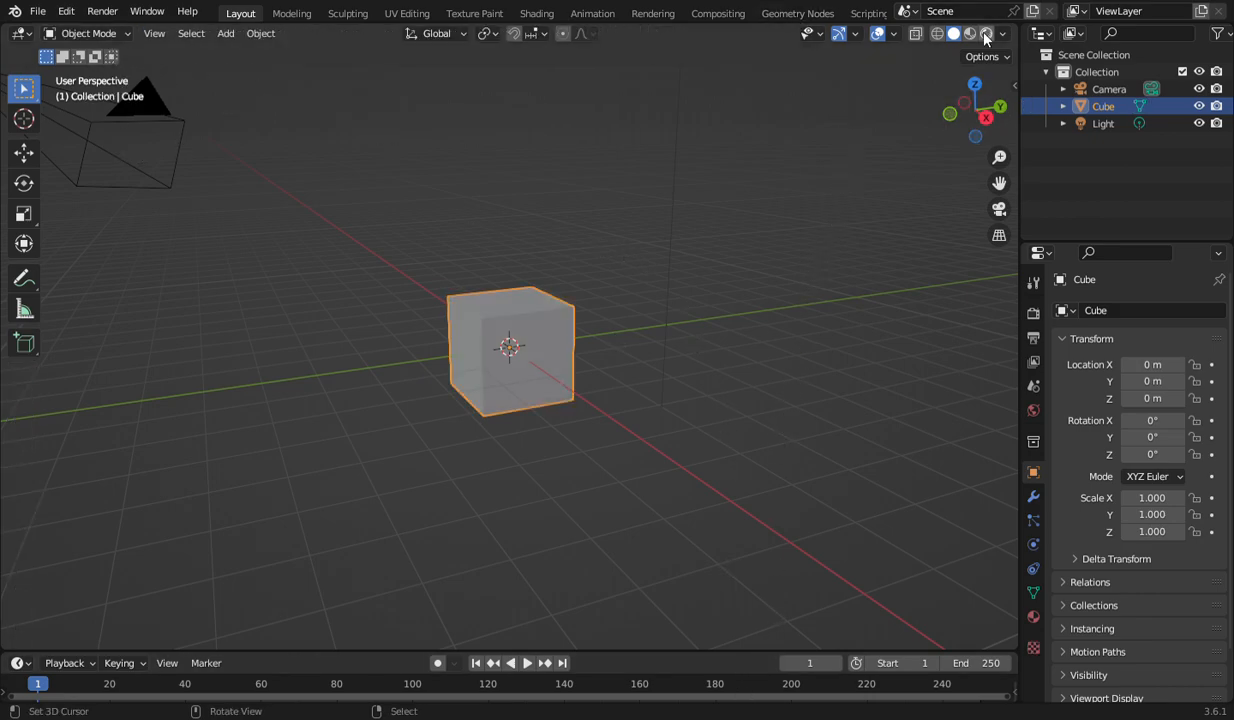
key(Tab)
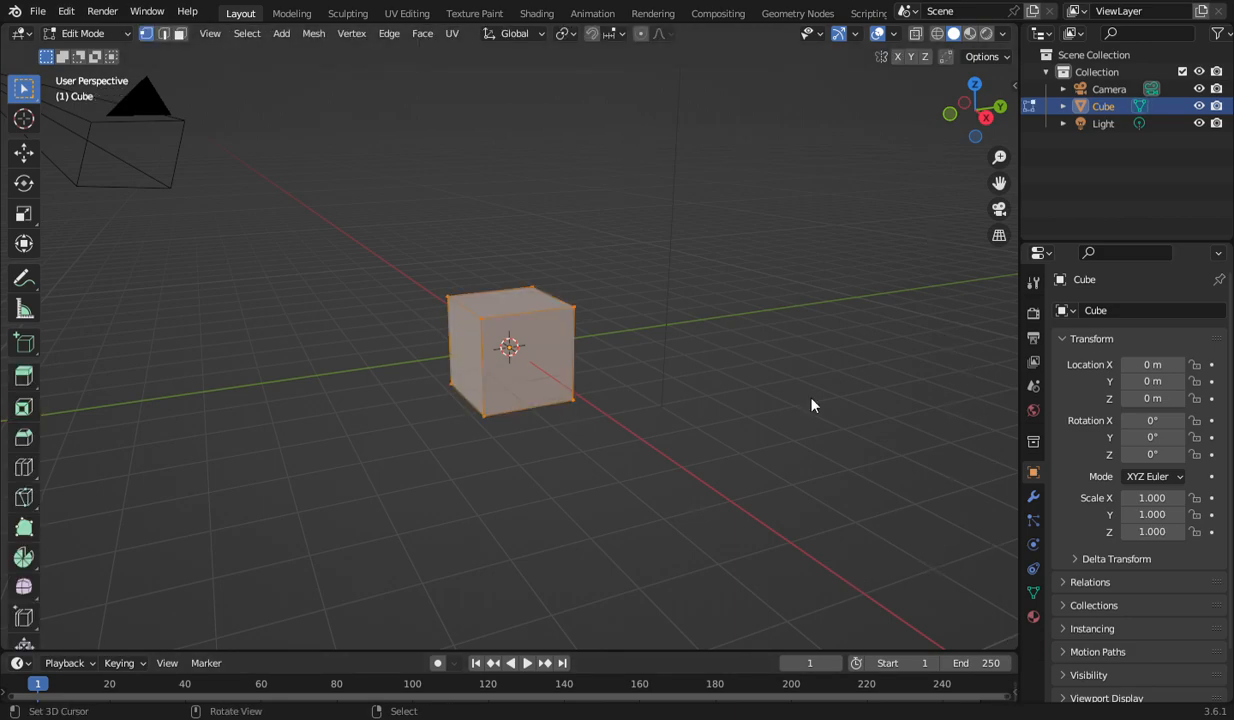
key(Tab)
key(Tab)
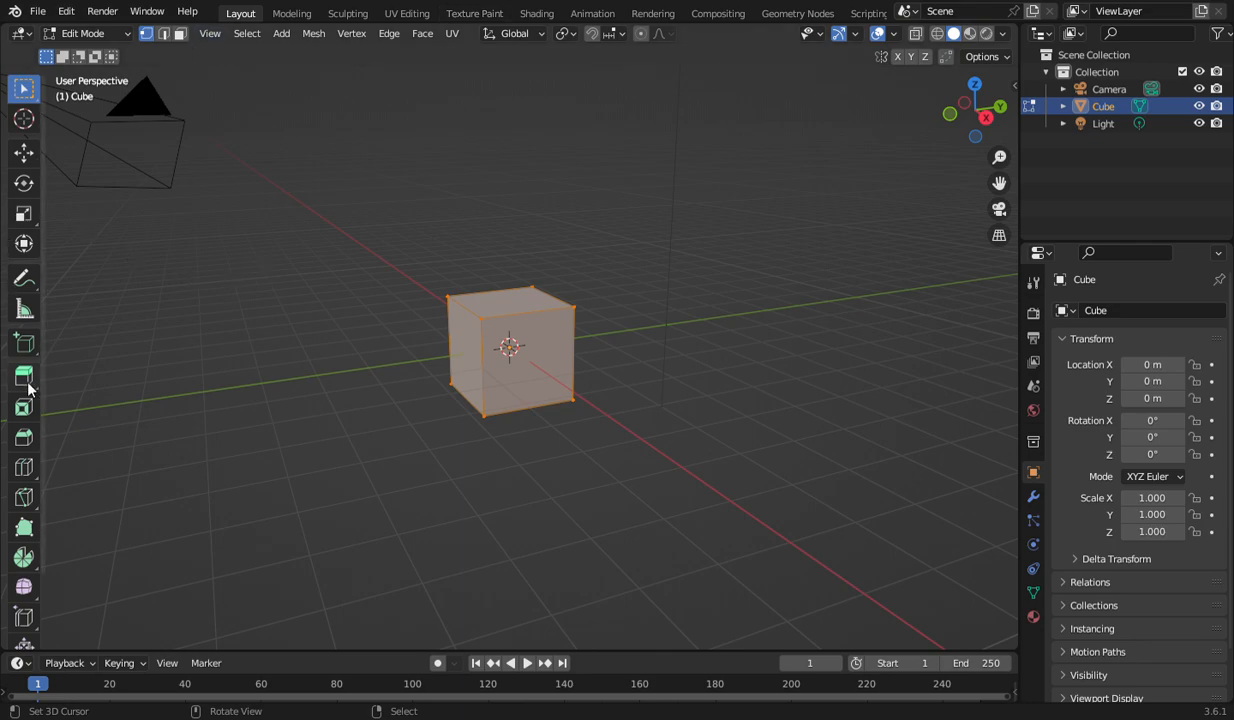
key(Tab)
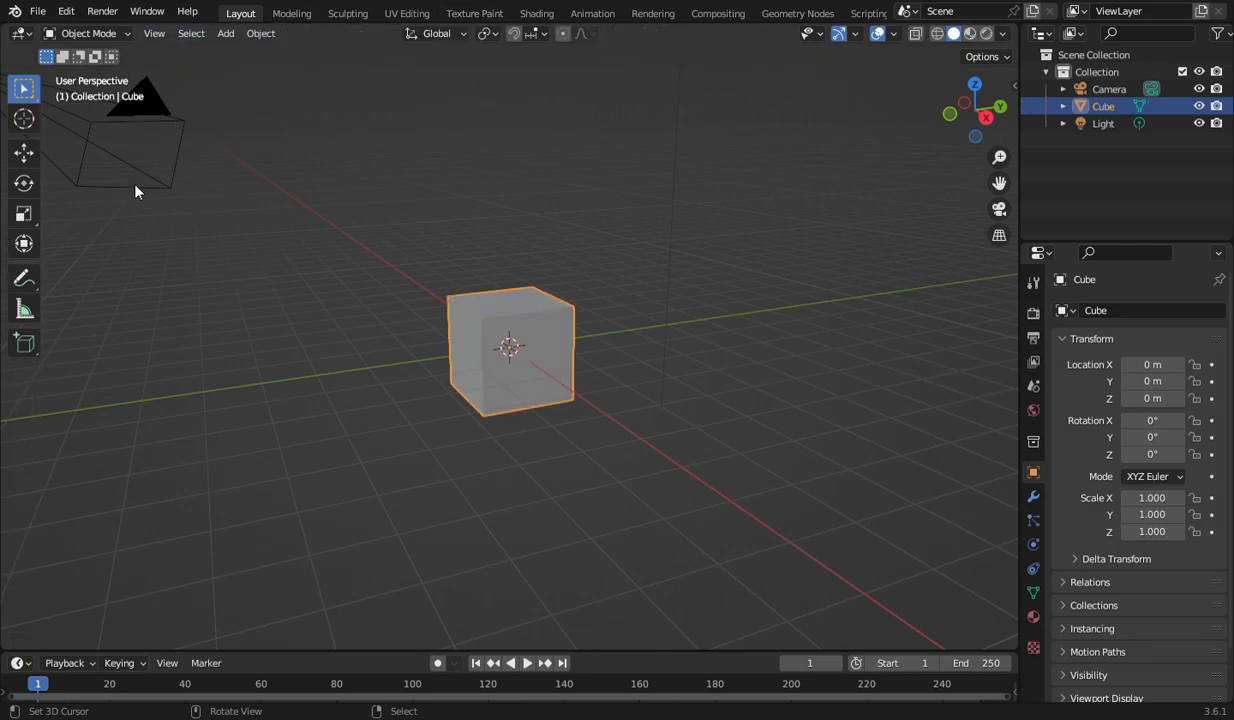
key(Tab)
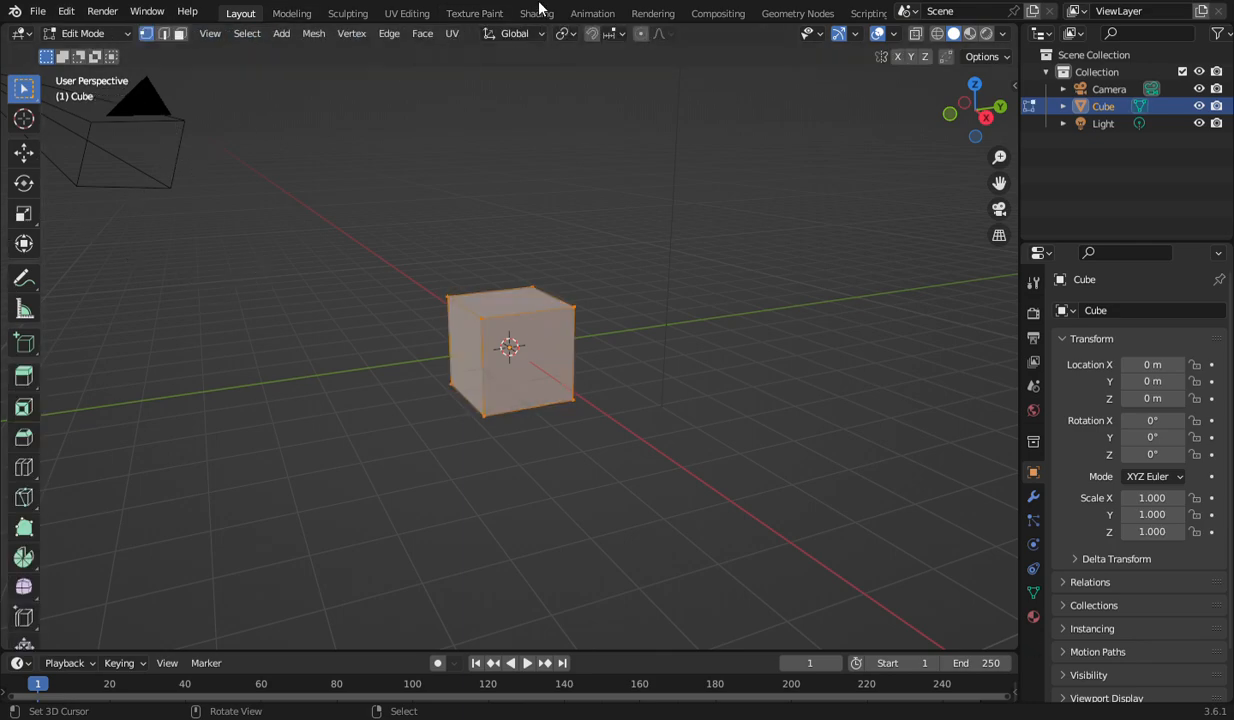
key(Tab)
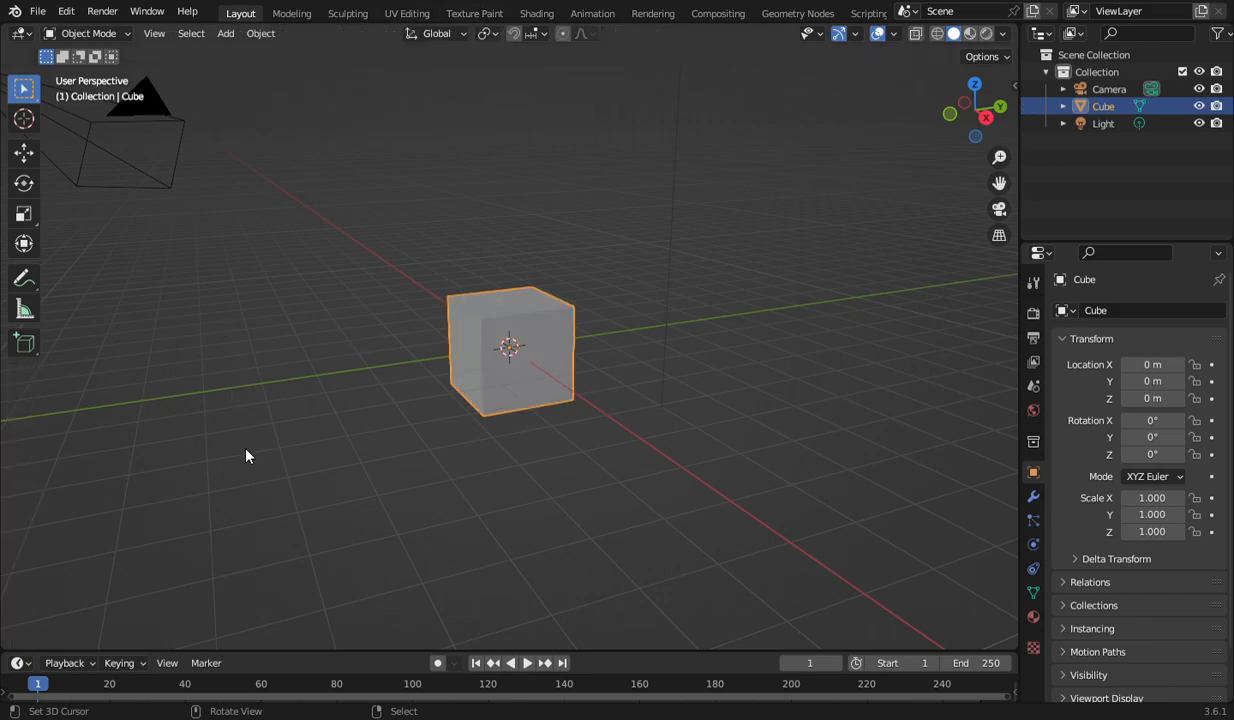
key(Tab)
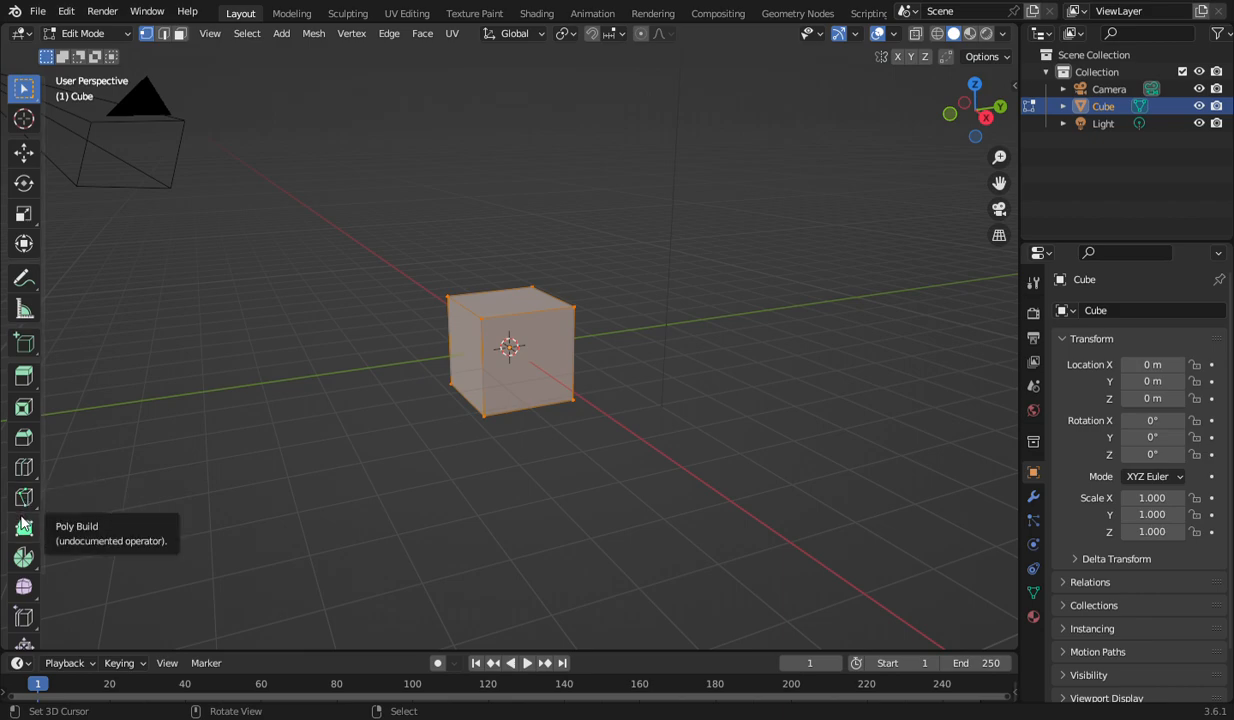
- Change the cube's mesh selection mode to edge and then to face
scroll(22, 556, down, 1)
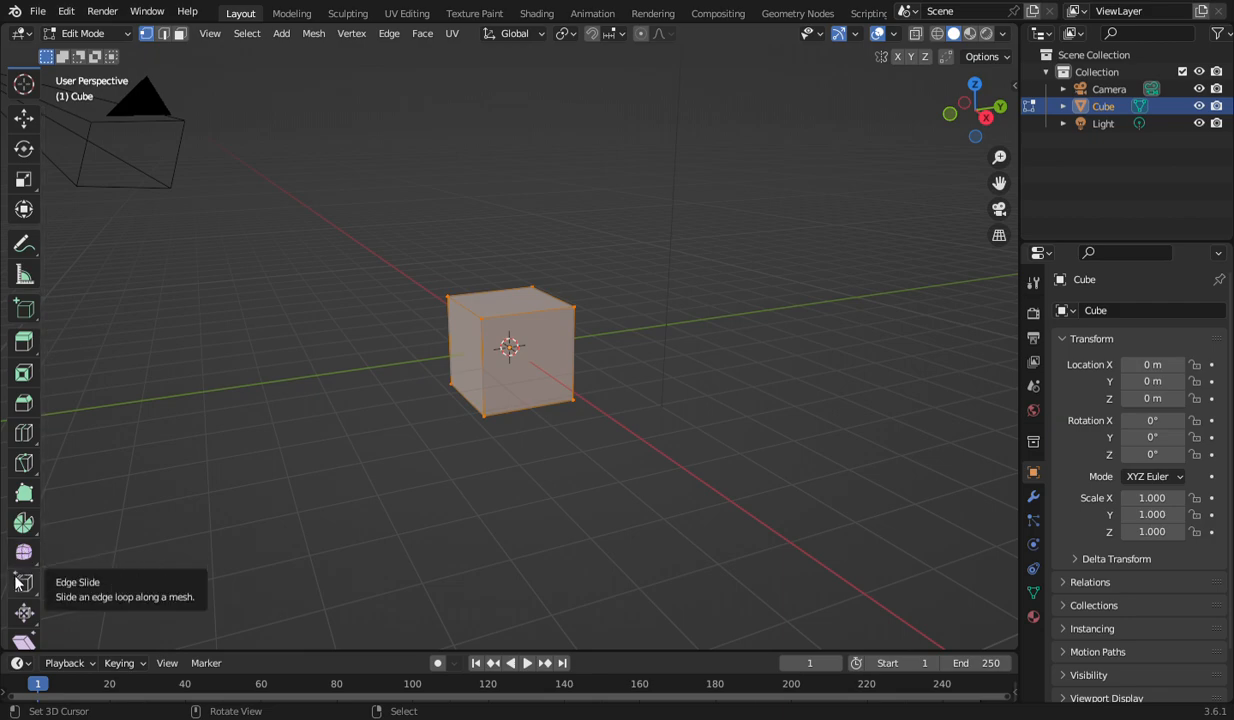
scroll(22, 578, down, 1)
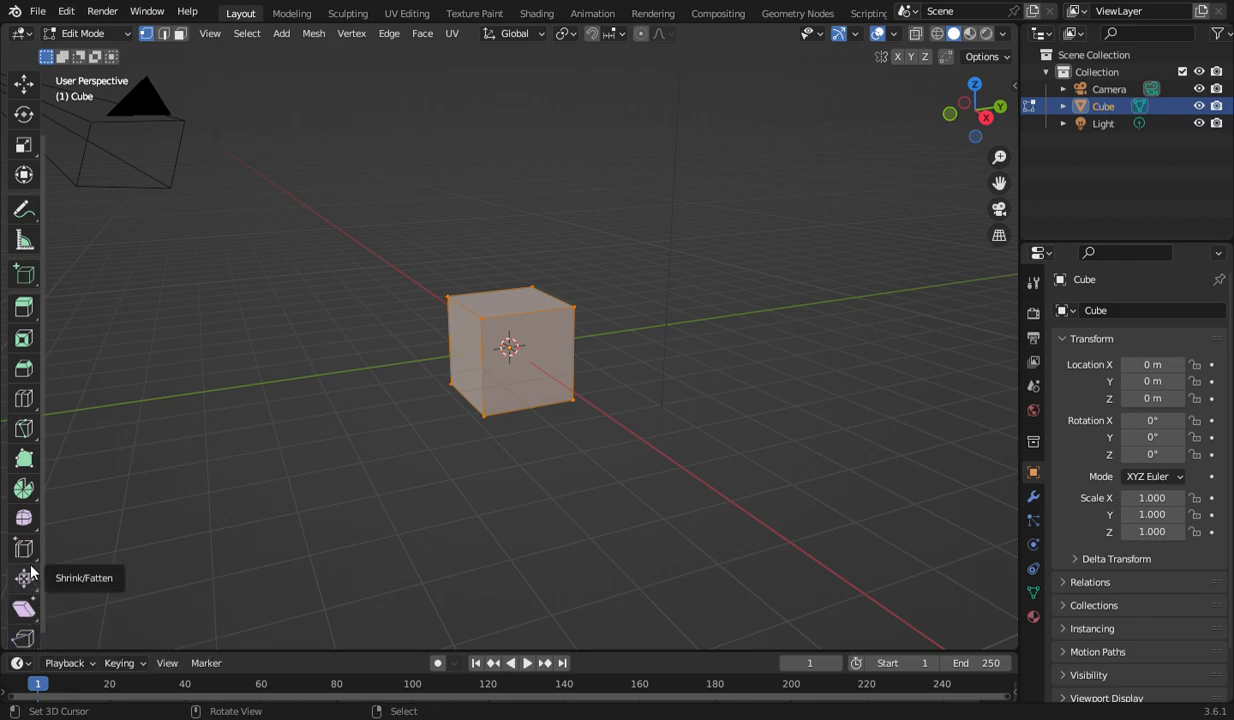
scroll(686, 477, up, 2)
scroll(686, 477, up, 4)
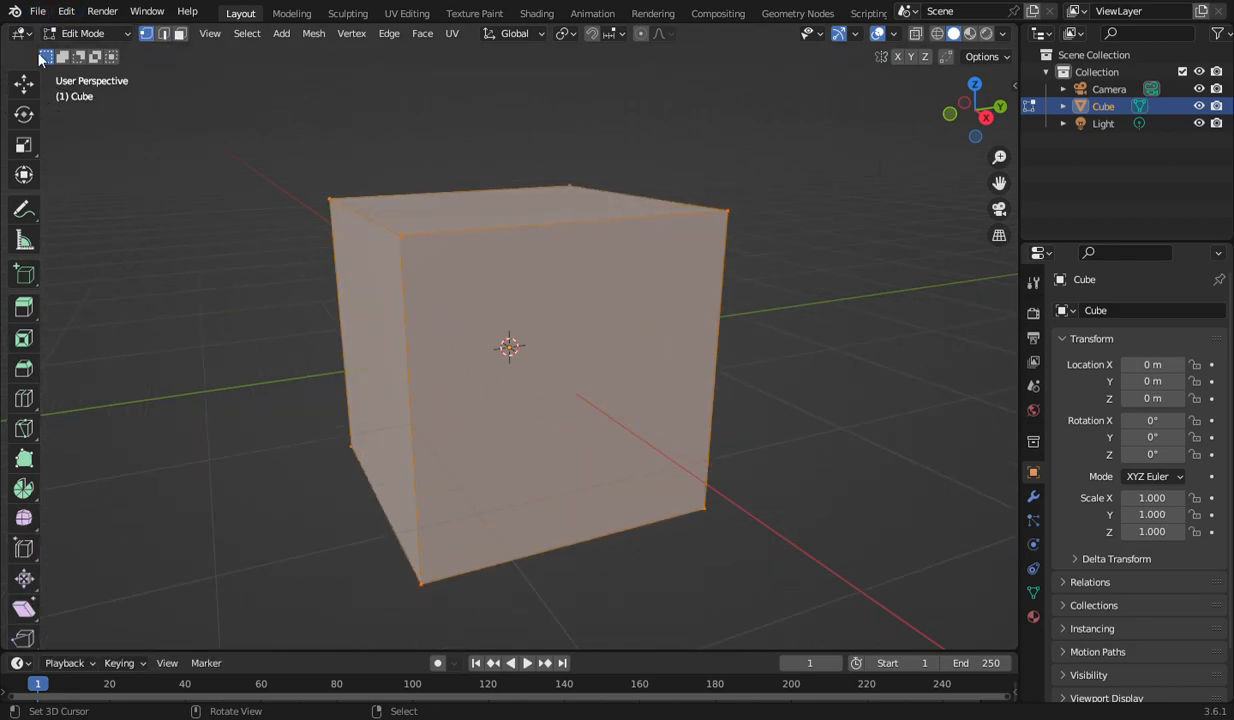
click(161, 37)
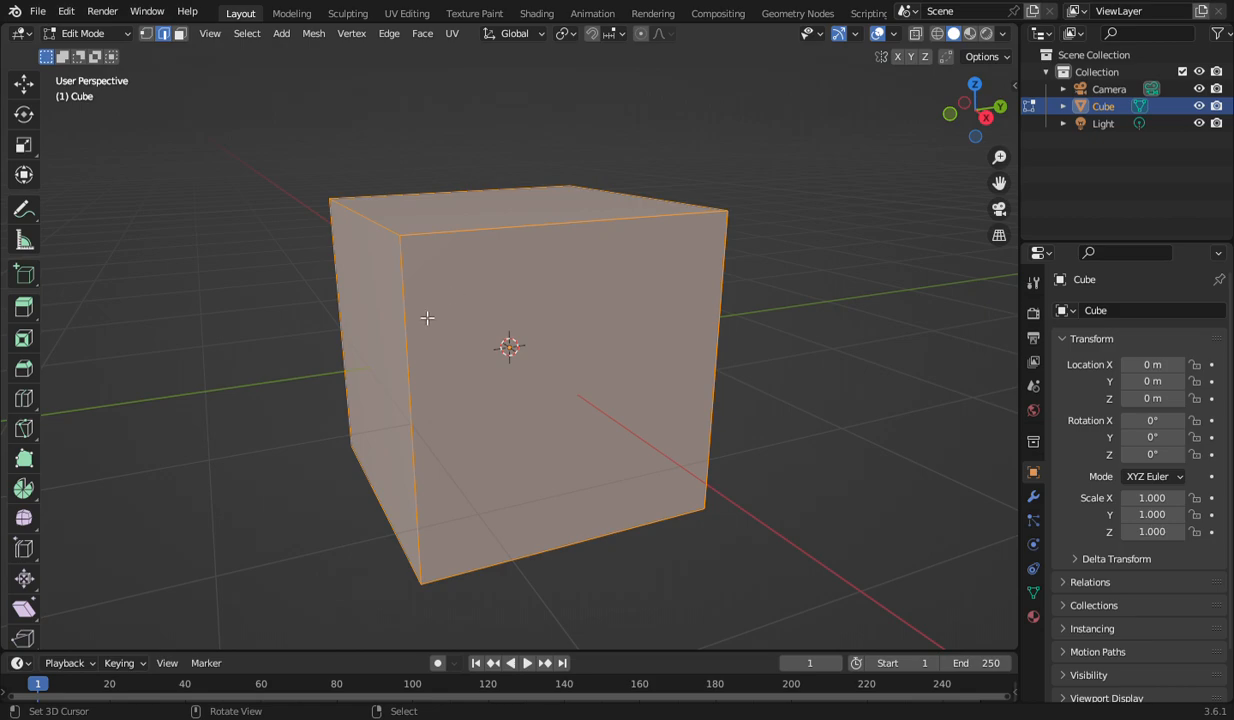
scroll(420, 327, down, 3)
scroll(420, 327, up, 1)
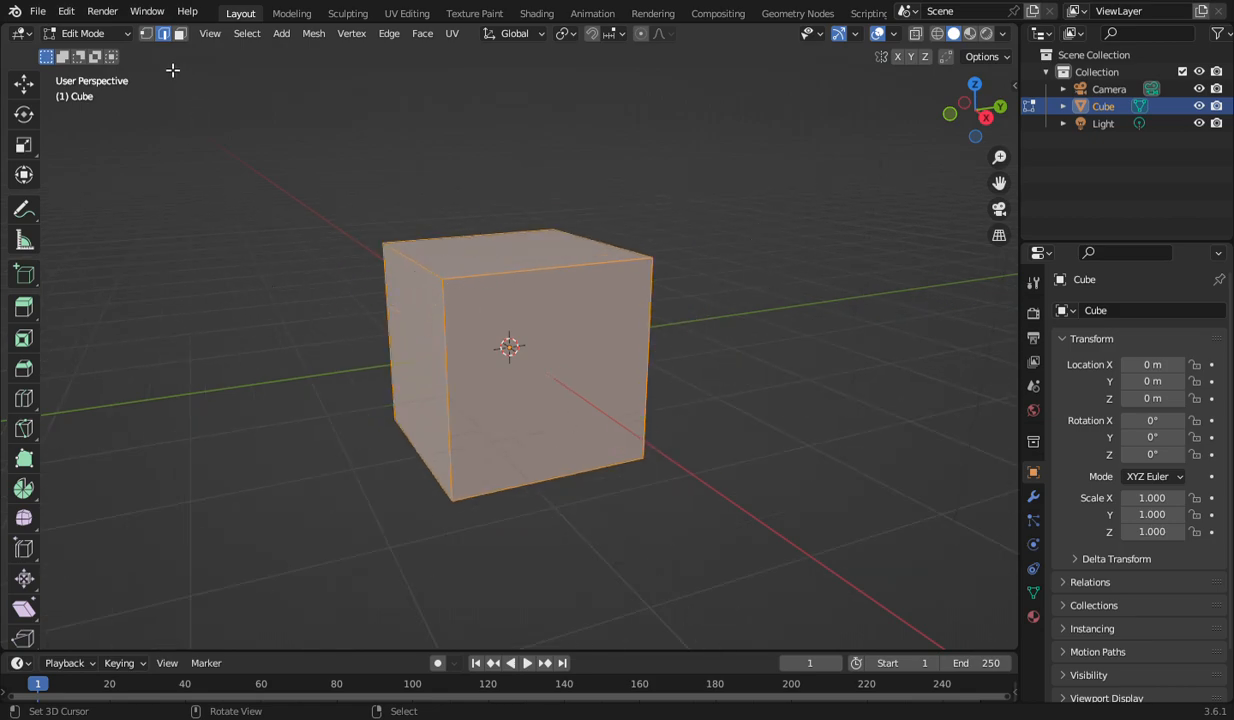
shift+click(183, 34)
click(187, 35)
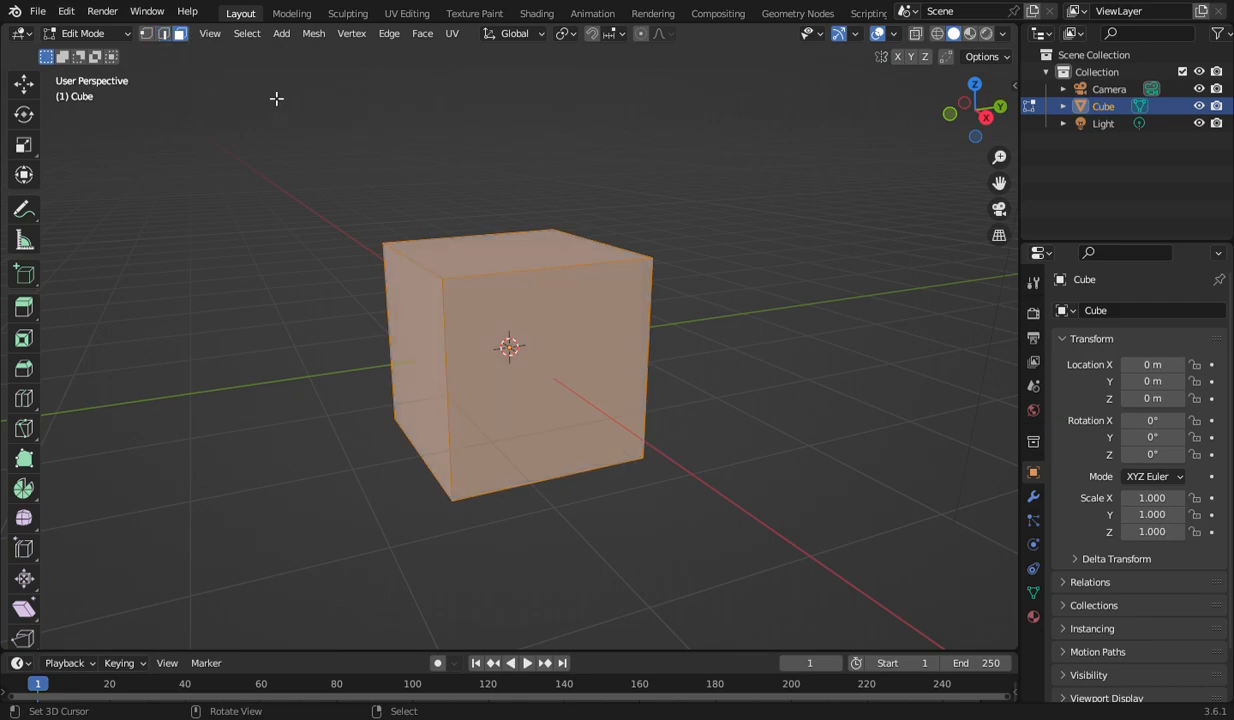
- Select individual faces of the cube one after another, including the top, front and side faces
click(505, 347)
right_click(430, 357)
right_click(490, 258)
right_click(513, 353)
right_click(415, 378)
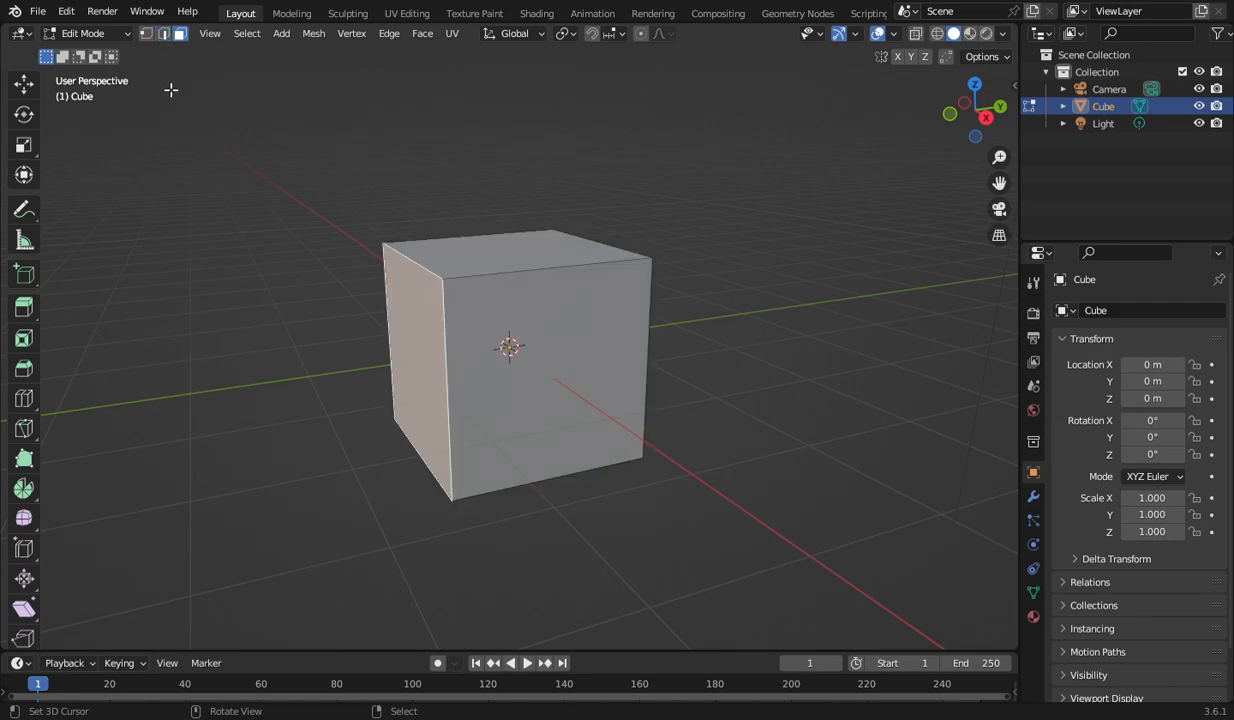
- Switch to edge selection and shift the far vertical edge of the cube's side face slightly inward
click(164, 35)
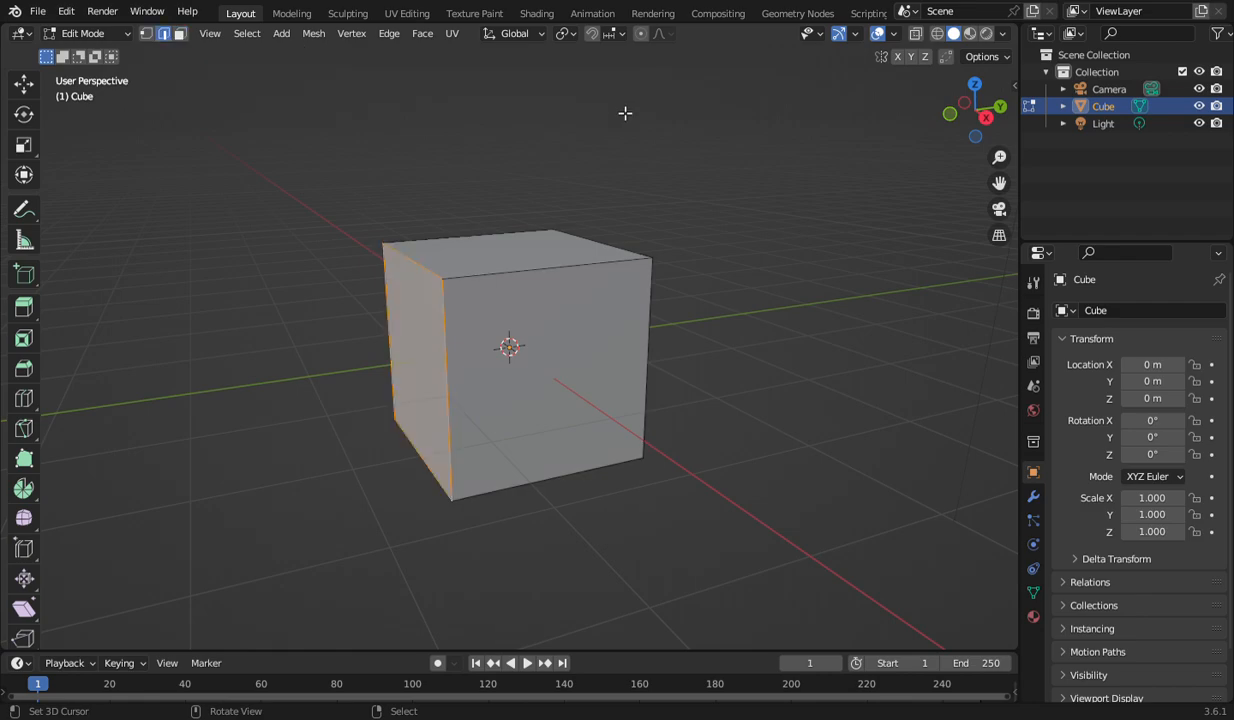
right_click(481, 246)
right_click(533, 405)
right_click(415, 366)
right_click(541, 316)
right_click(478, 341)
right_drag(411, 350, 432, 340)
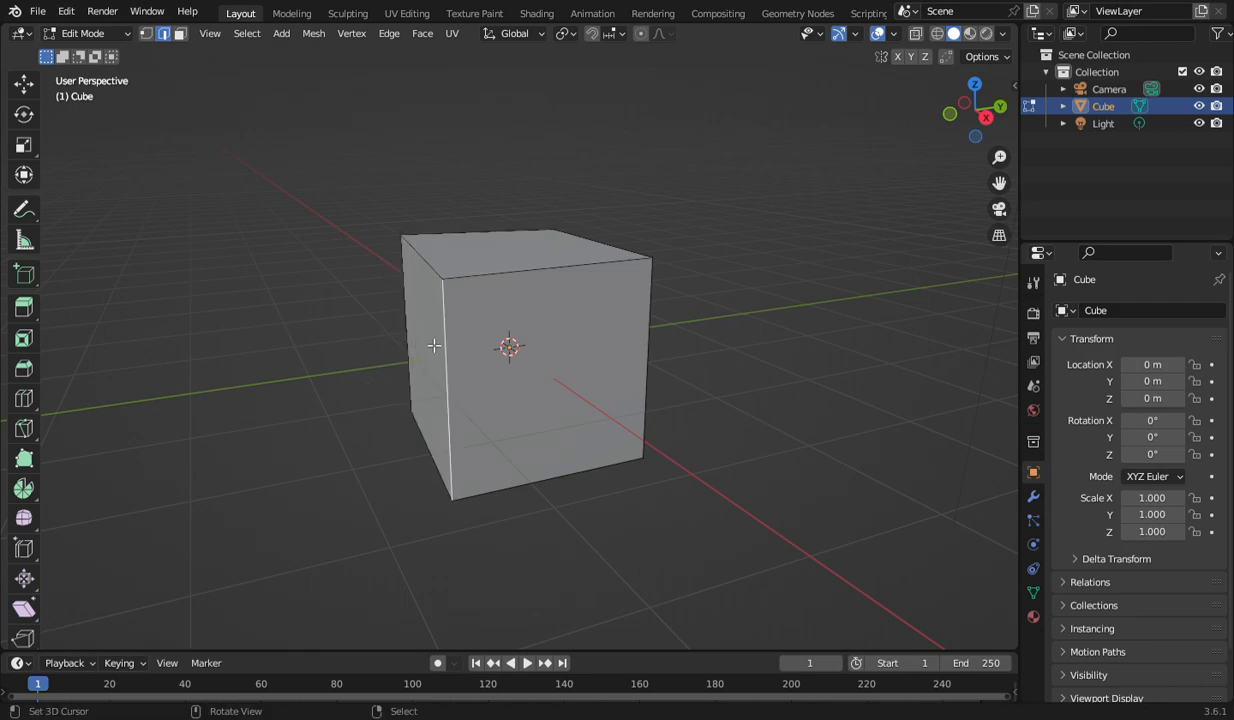
- Move the vertical edge nearest the viewer slightly outward and down from the opposite side of the cube
click(546, 321)
mouse_move(940, 110)
mouse_down()
mouse_move(942, 92)
mouse_move(952, 108)
mouse_up()
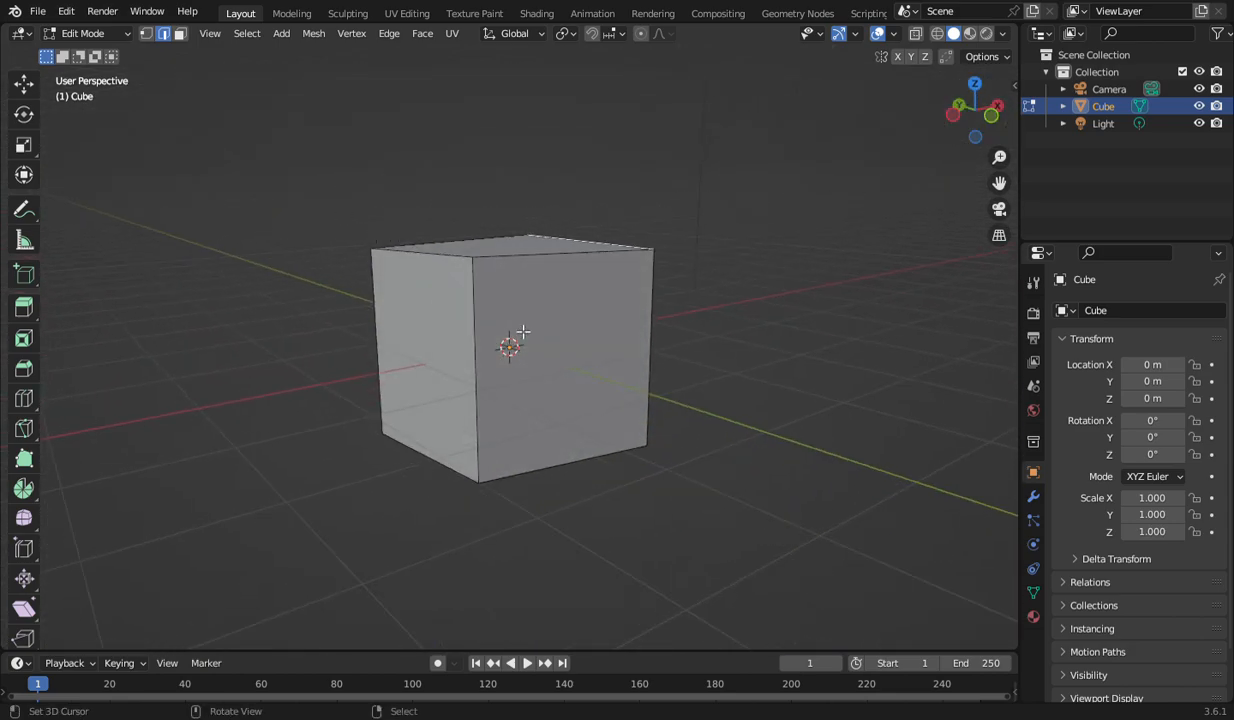
key(g)
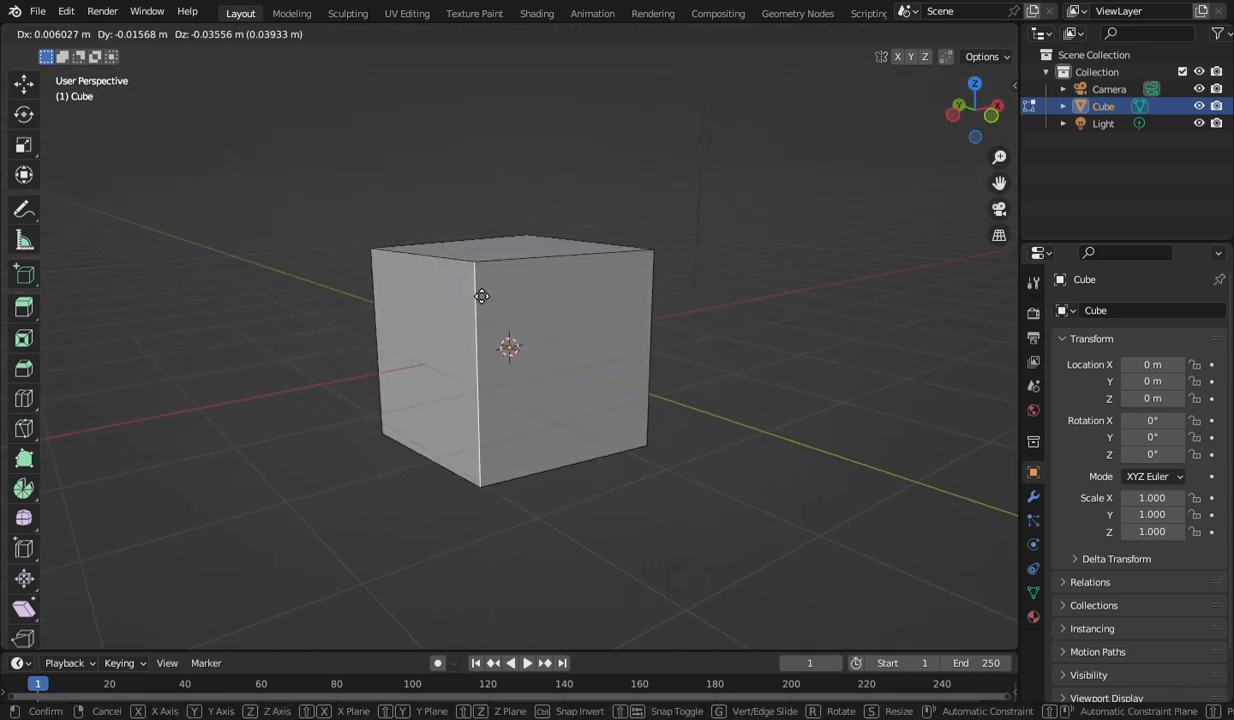
click(486, 310)
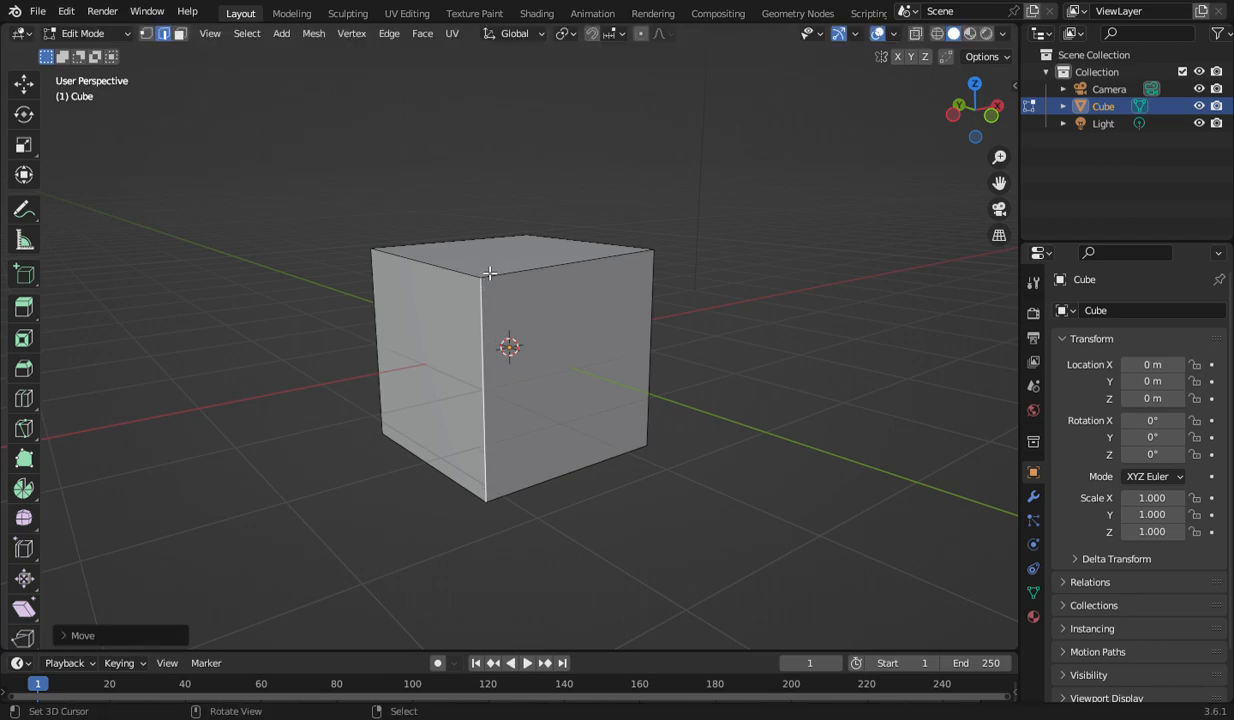
- Select two adjoining edges of the cube's top face together and clear the selection
click(503, 281)
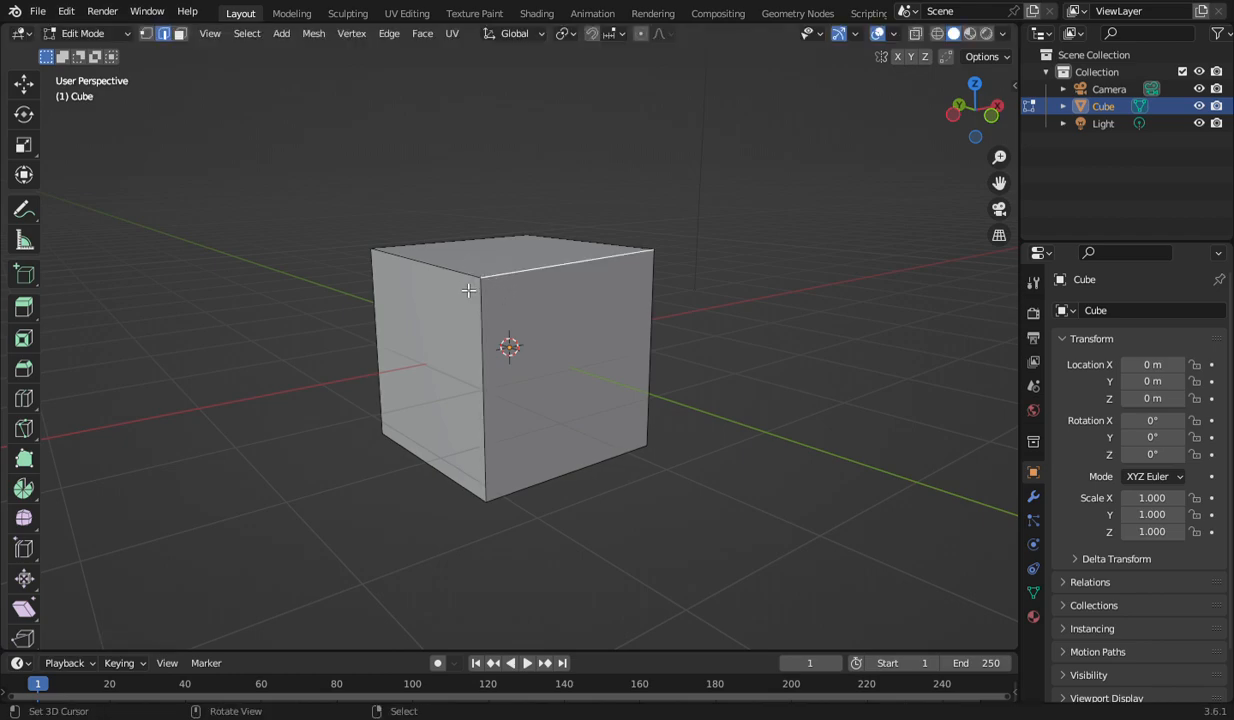
key(shift)
shift+click(466, 273)
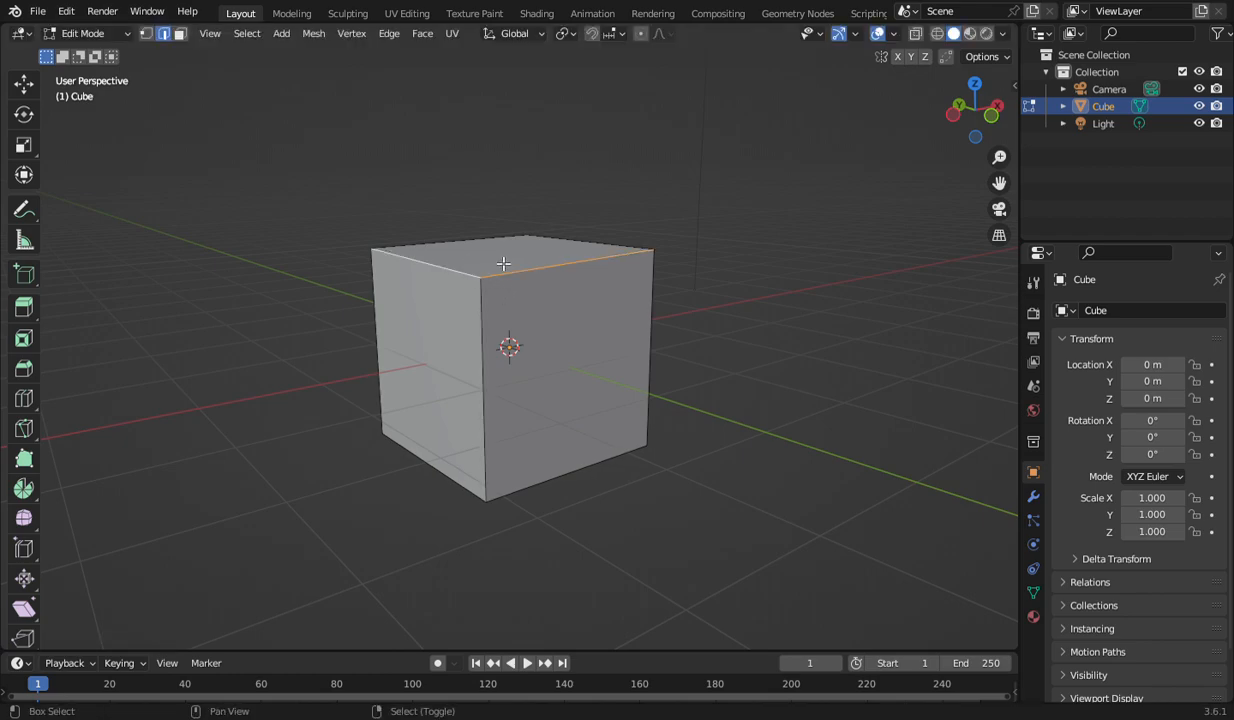
drag(966, 111, 488, 340)
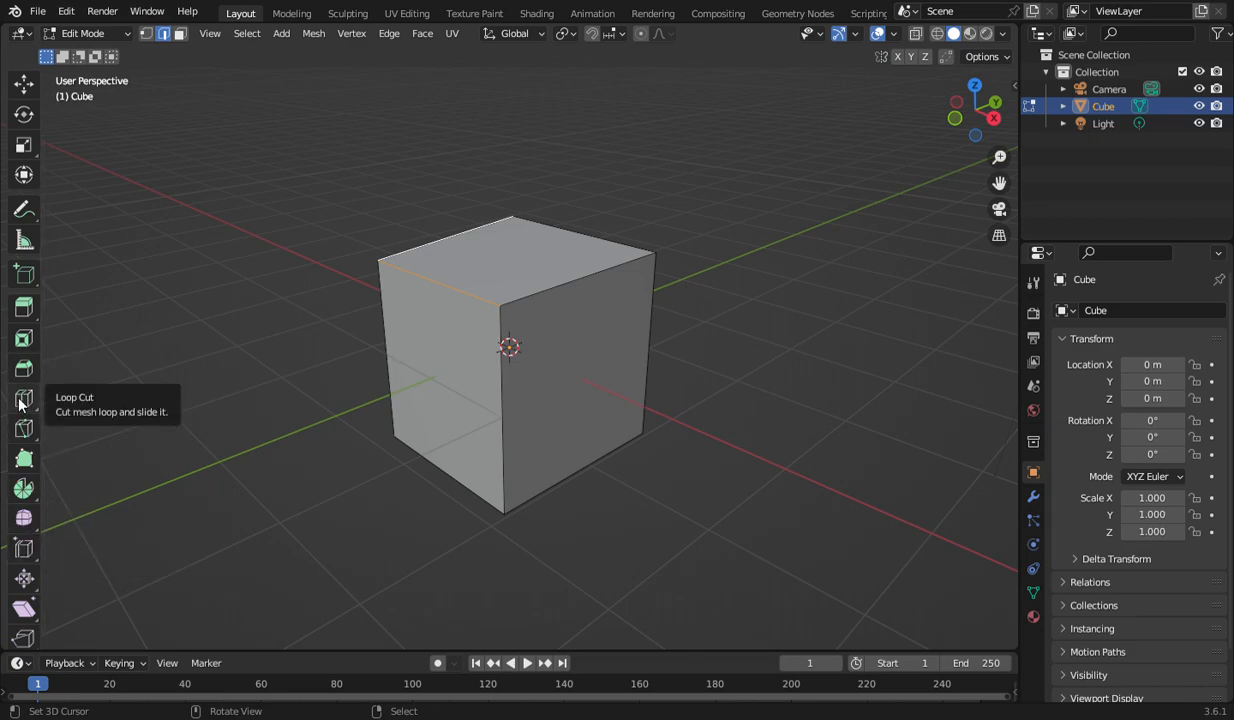
right_click(540, 298)
key(alt+a)
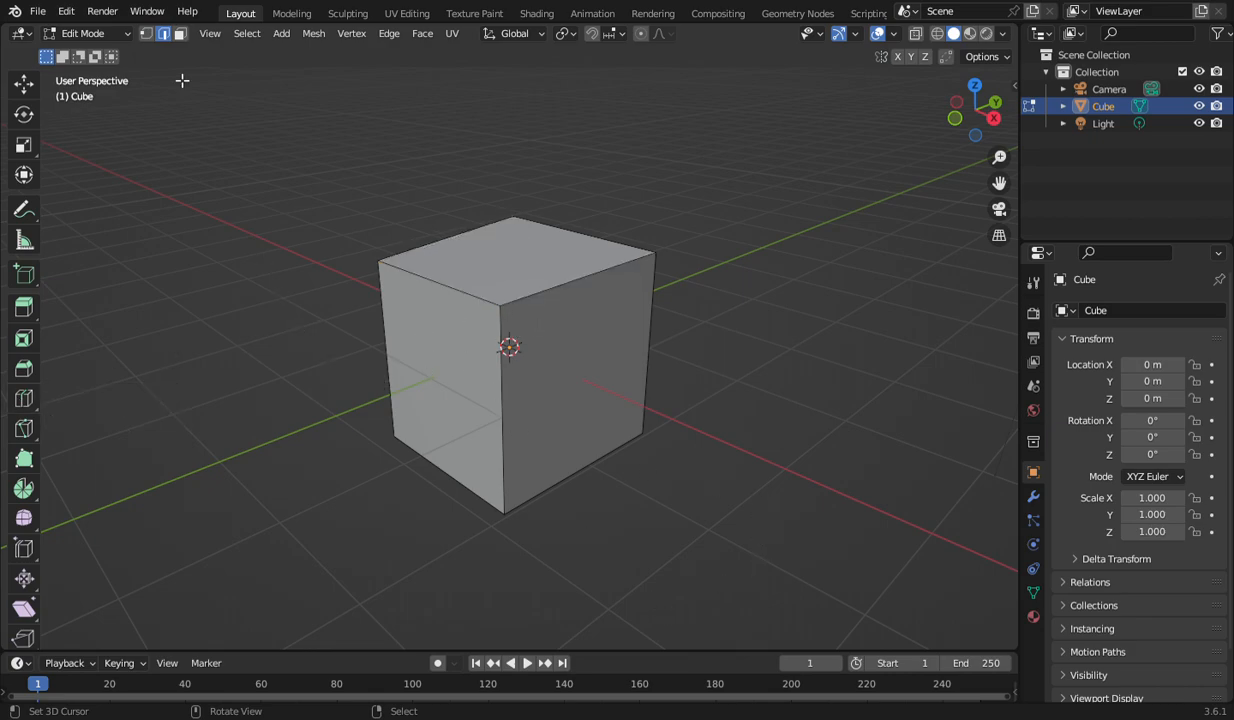
- Switch to vertex selection, pick the front corner vertex of the top face and deselect it
click(145, 33)
right_click(498, 301)
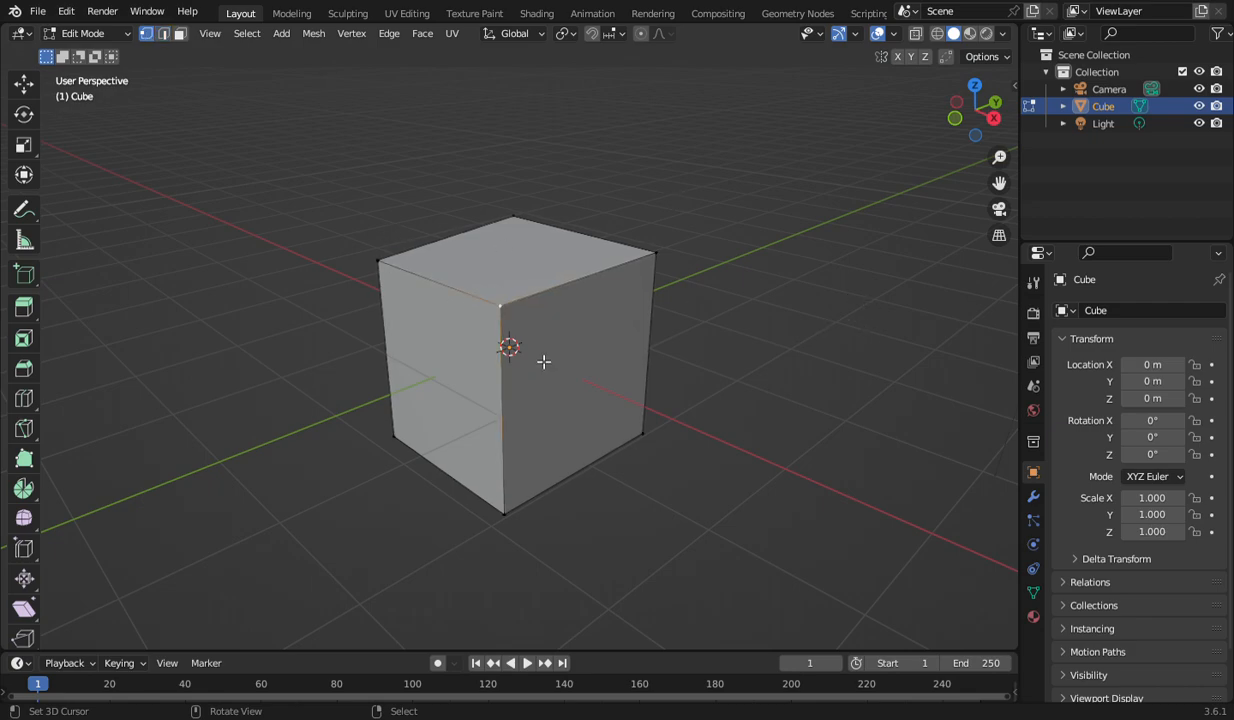
key(alt+a)
- Box-select the whole cube in vertex selection mode
scroll(793, 424, down, 1)
scroll(807, 421, up, 4)
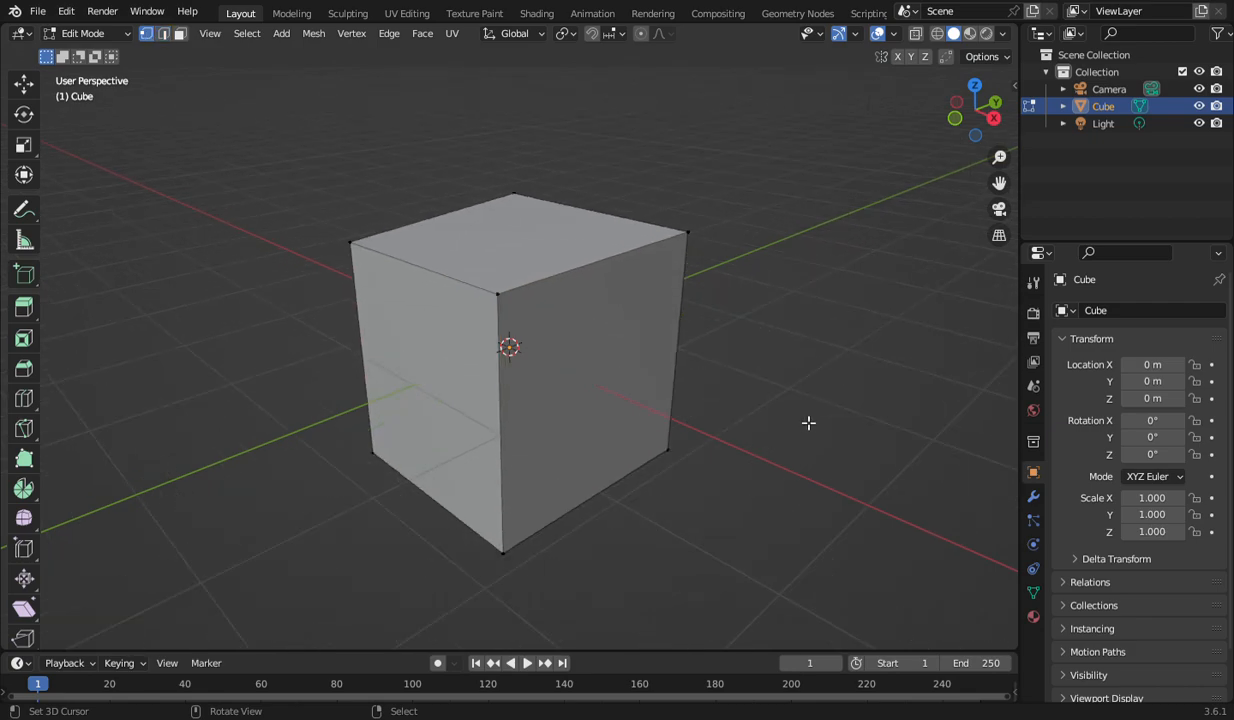
scroll(816, 417, down, 3)
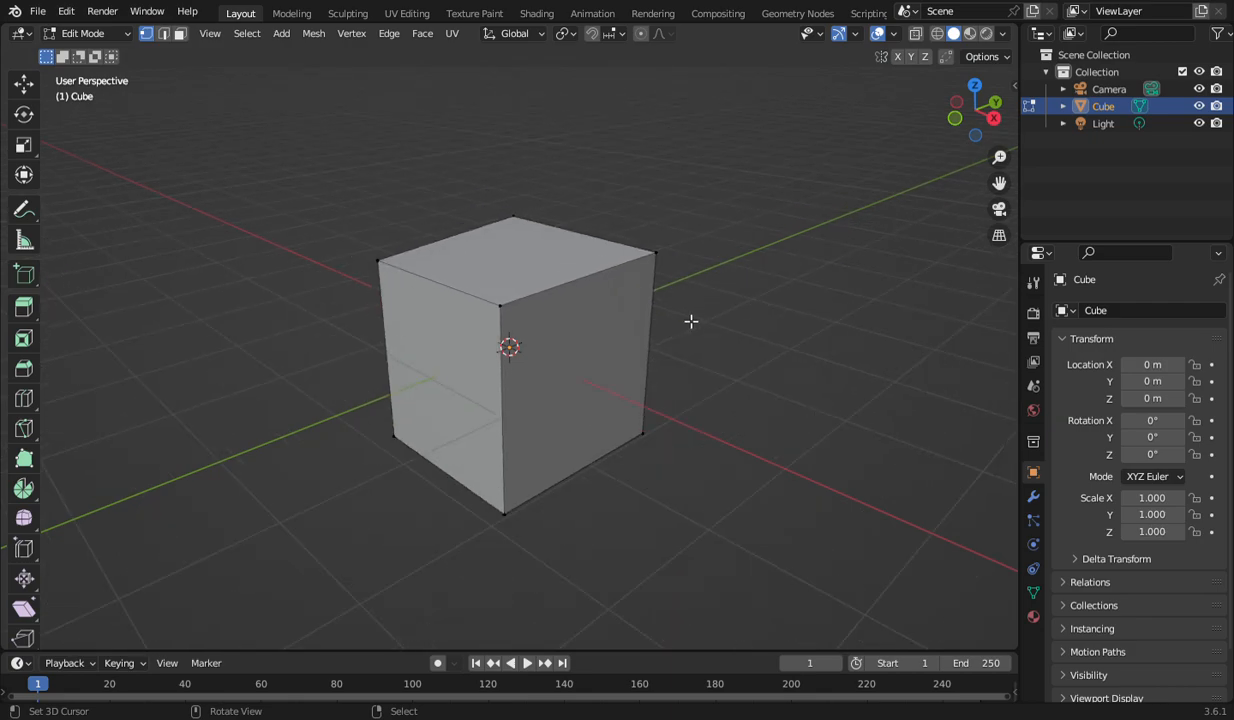
drag(978, 116, 860, 100)
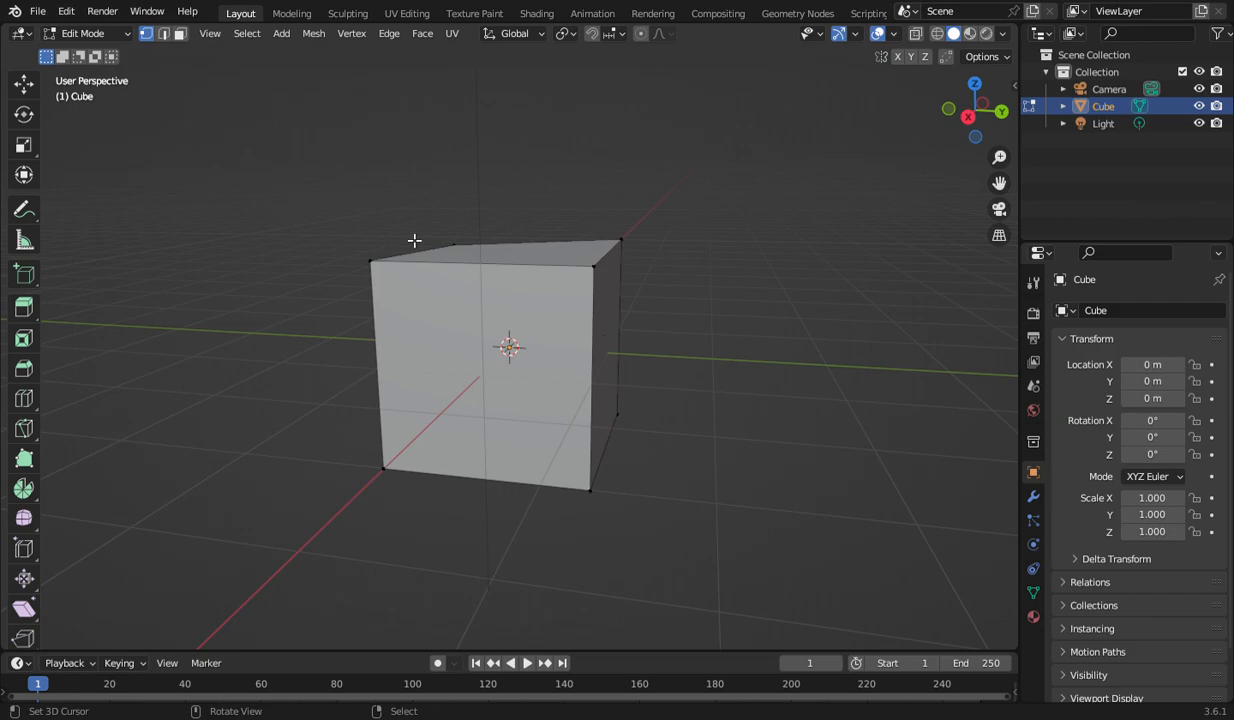
drag(277, 141, 735, 605)
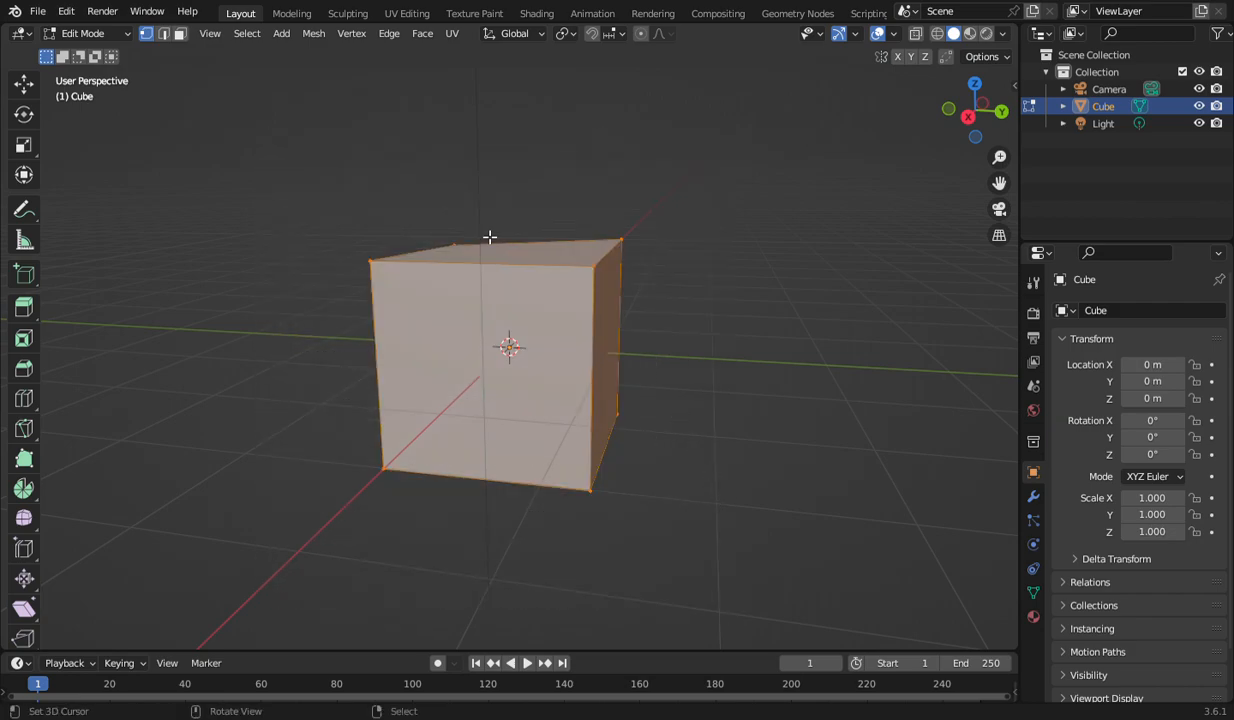
- Replace the deformed cube with a new UV sphere in Object Mode
click(65, 37)
key(Tab)
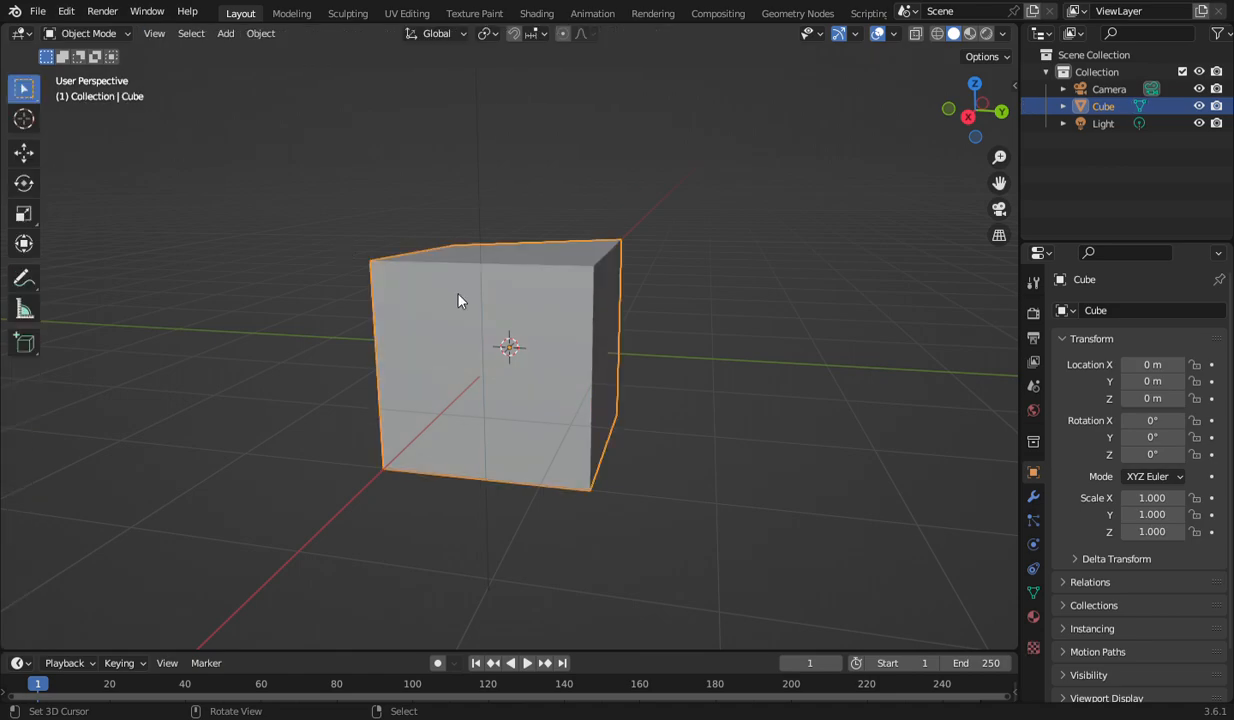
key(Delete)
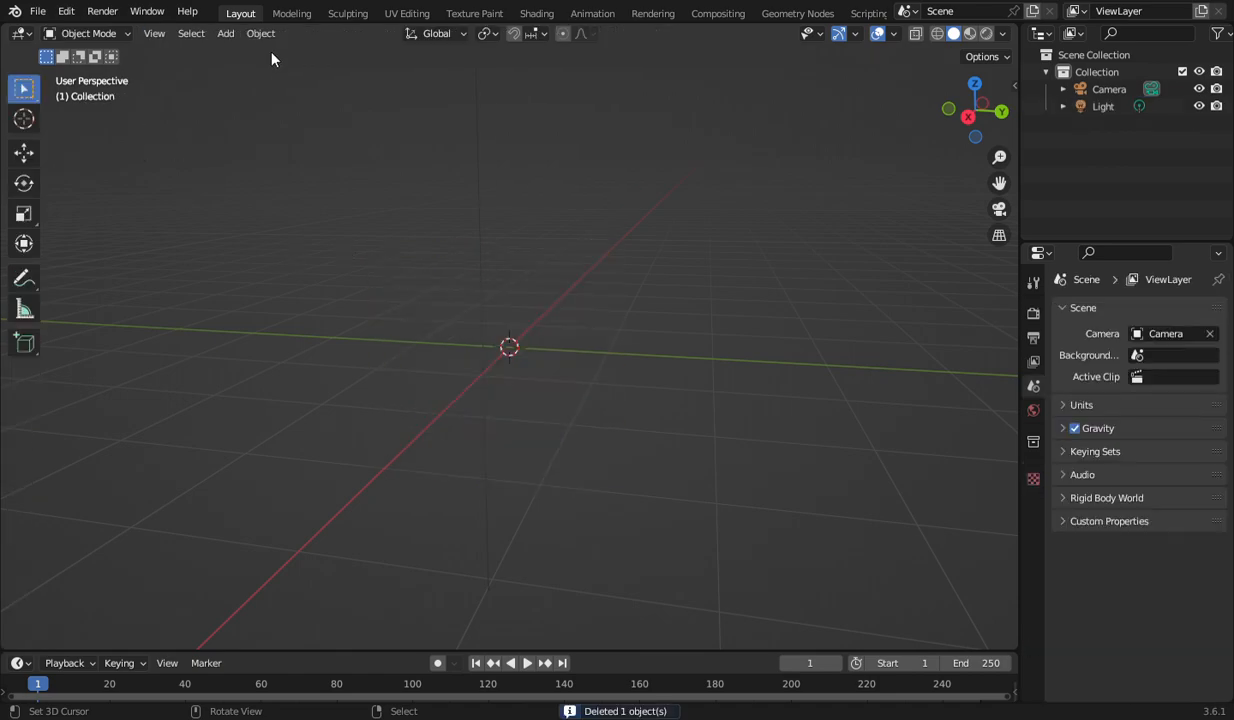
click(222, 35)
mouse_move(250, 54)
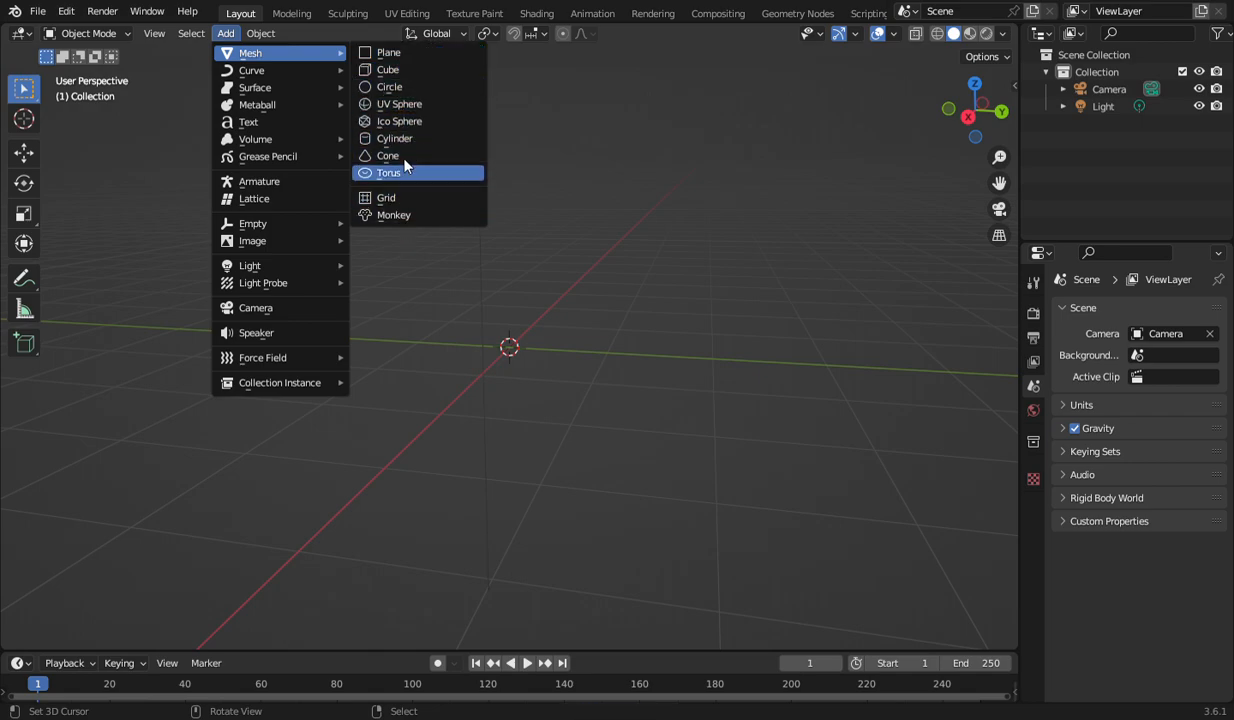
click(428, 104)
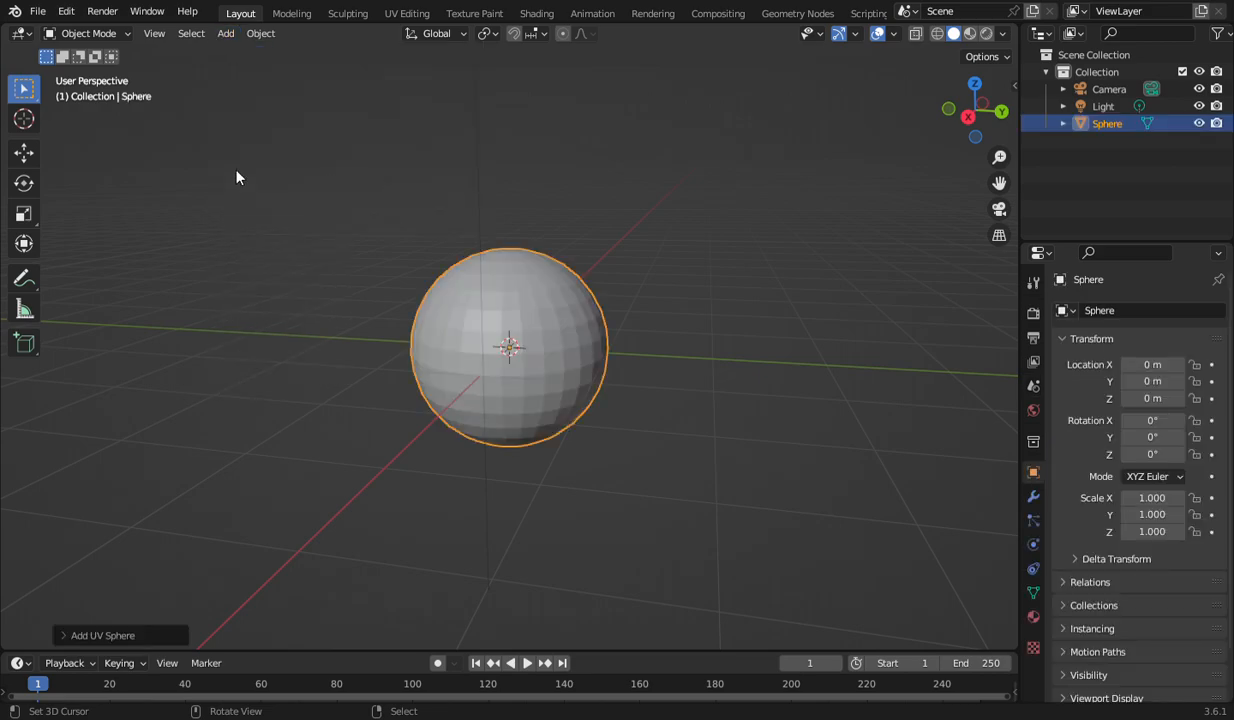
- Put the new sphere into Edit Mode with face selection active
click(82, 32)
click(88, 70)
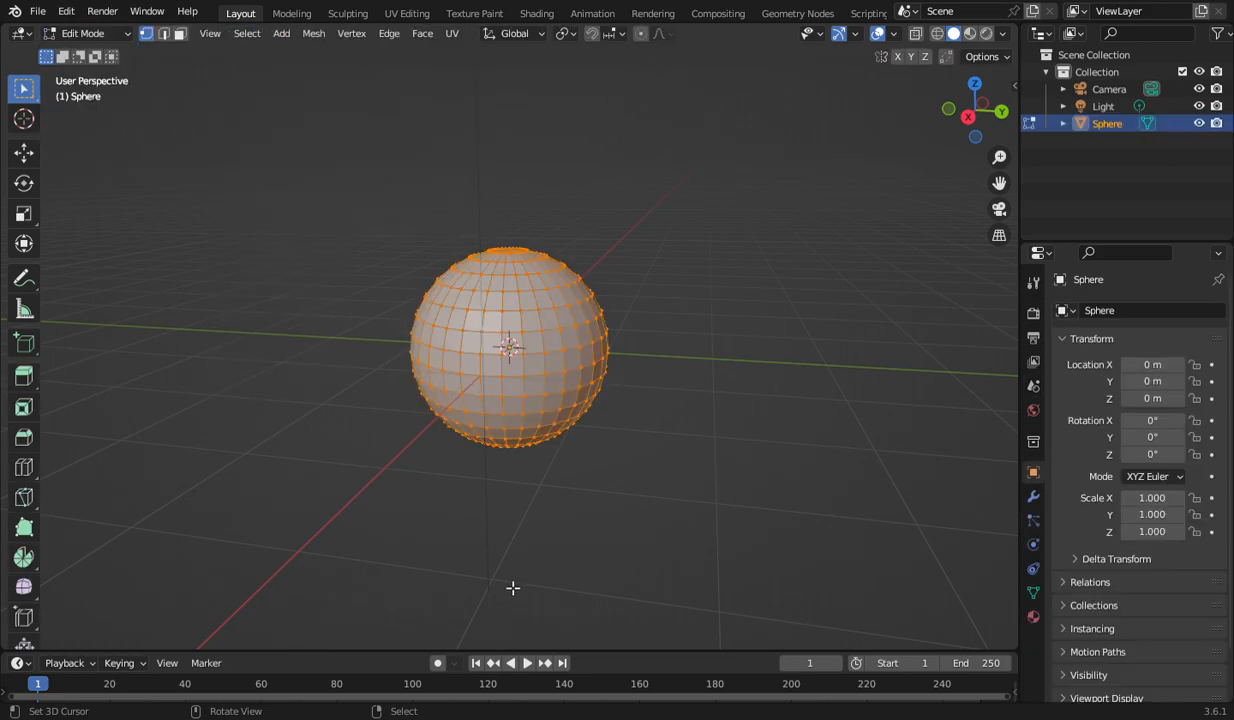
click(180, 33)
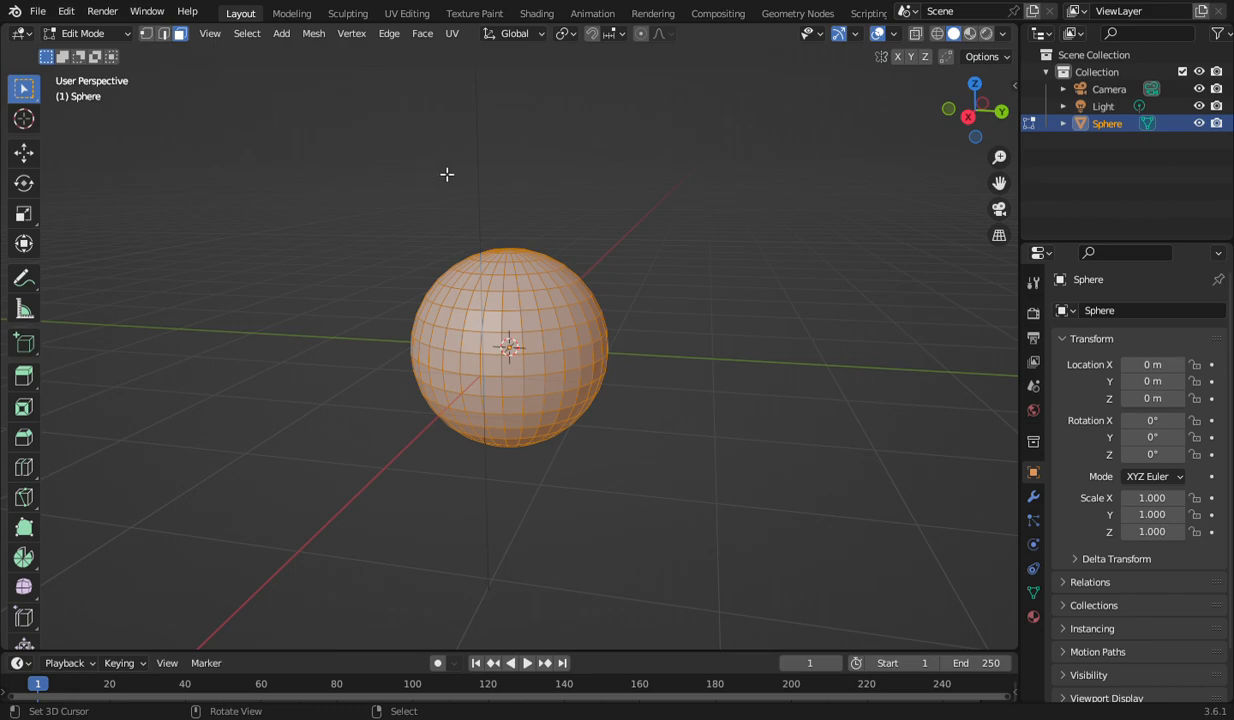
scroll(698, 347, up, 1)
scroll(698, 347, up, 2)
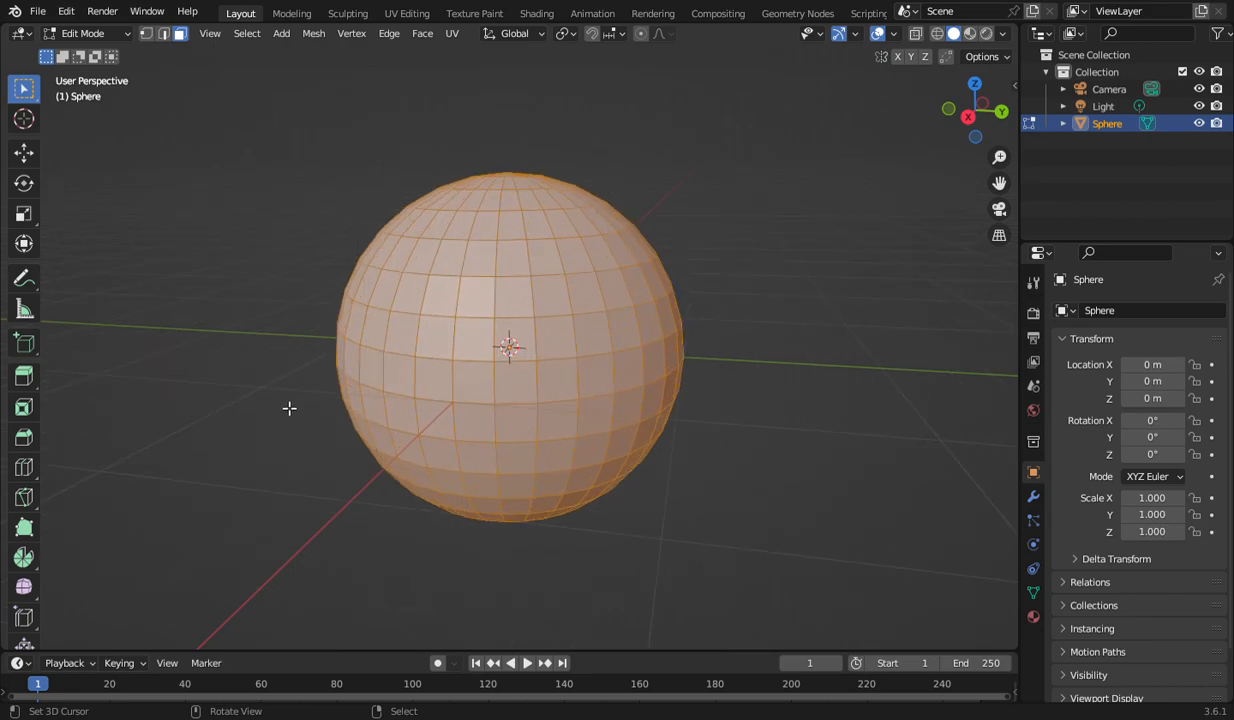
- Select individual faces on the sphere and move one upper front face sideways toward the sphere's outline
click(482, 230)
click(580, 330)
click(504, 262)
click(437, 234)
click(485, 258)
click(540, 288)
drag(551, 290, 648, 312)
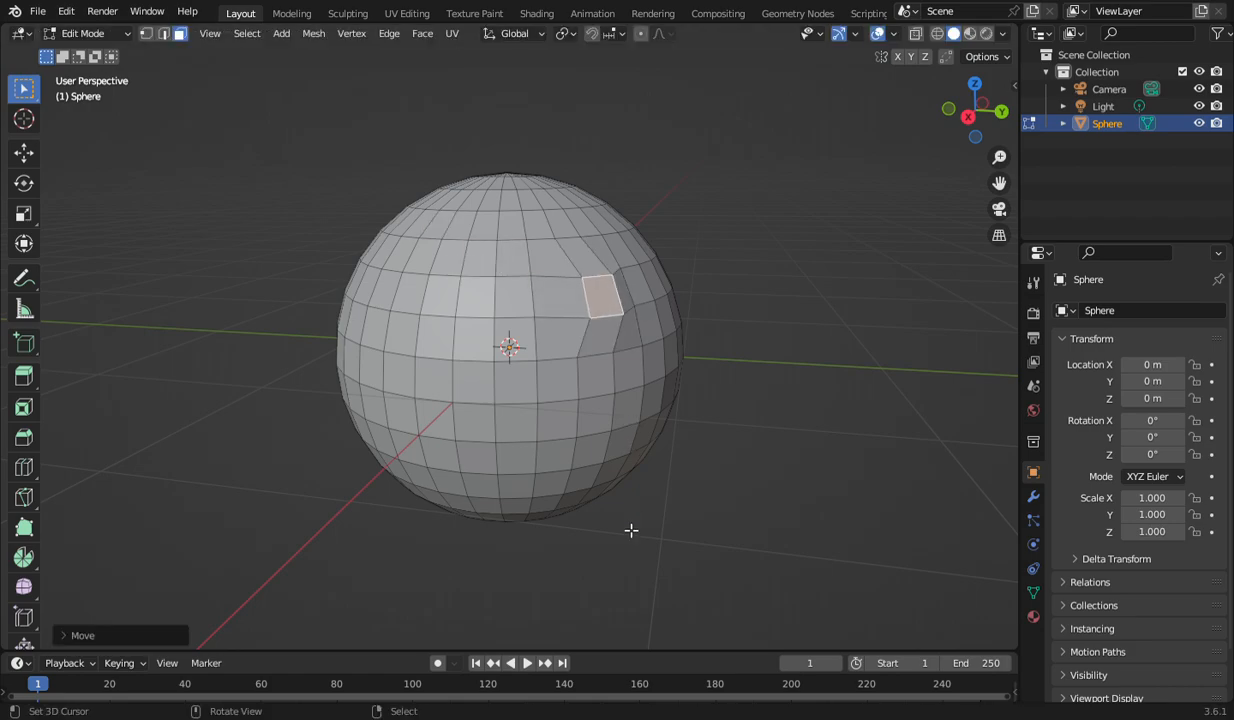
- Extrude the shifted face outward along its normal into a block with the Extrude Region tool
click(745, 487)
click(605, 306)
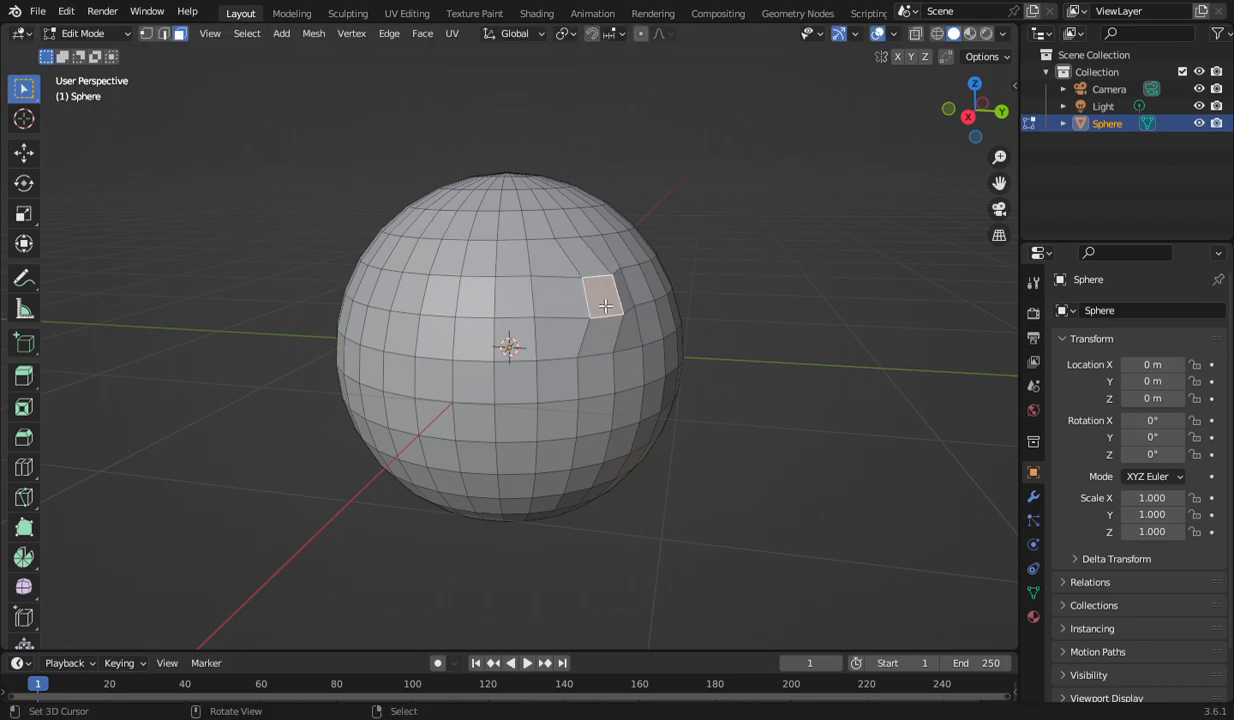
click(20, 381)
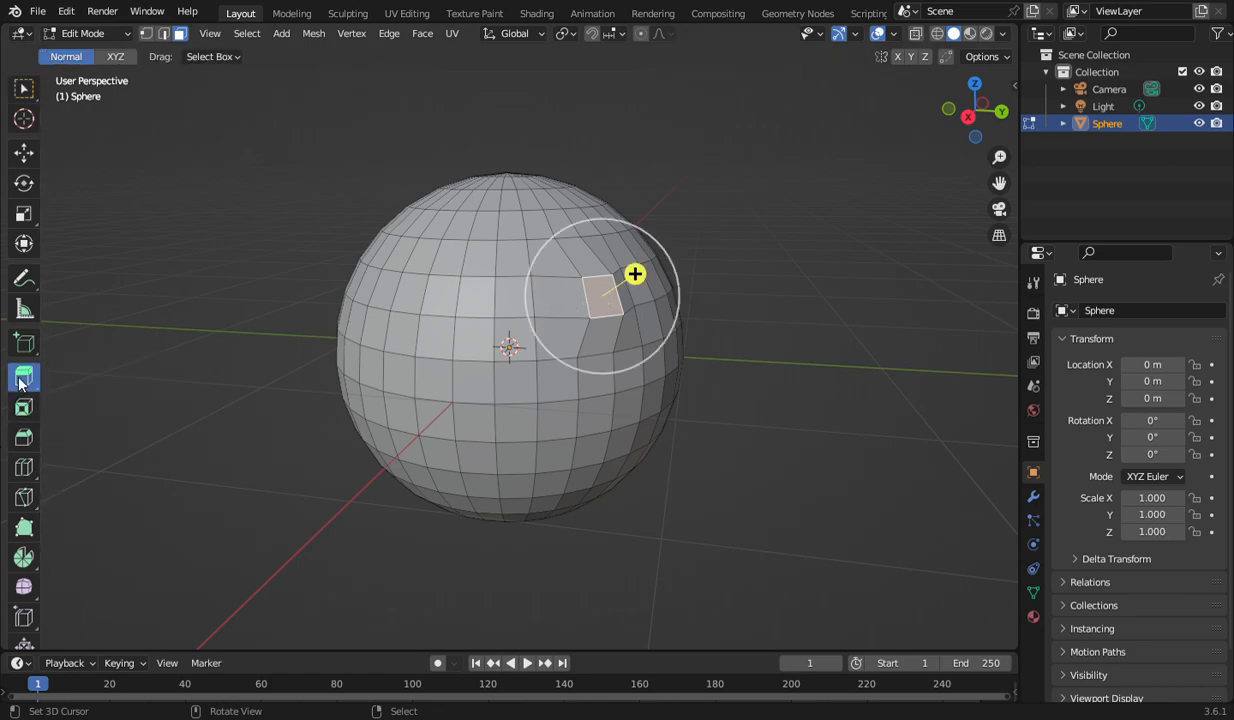
drag(634, 273, 765, 255)
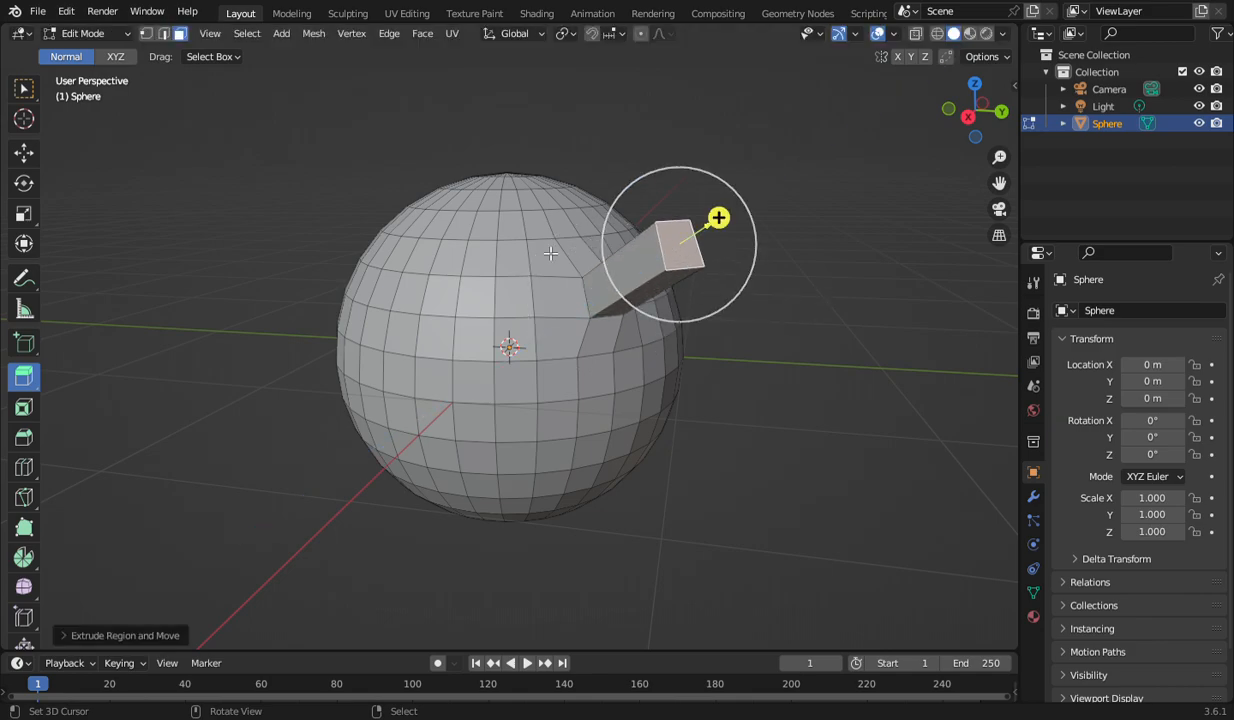
- Extrude a face on the opposite upper side and another near the sphere's top outward into blocks
click(377, 284)
drag(328, 264, 220, 205)
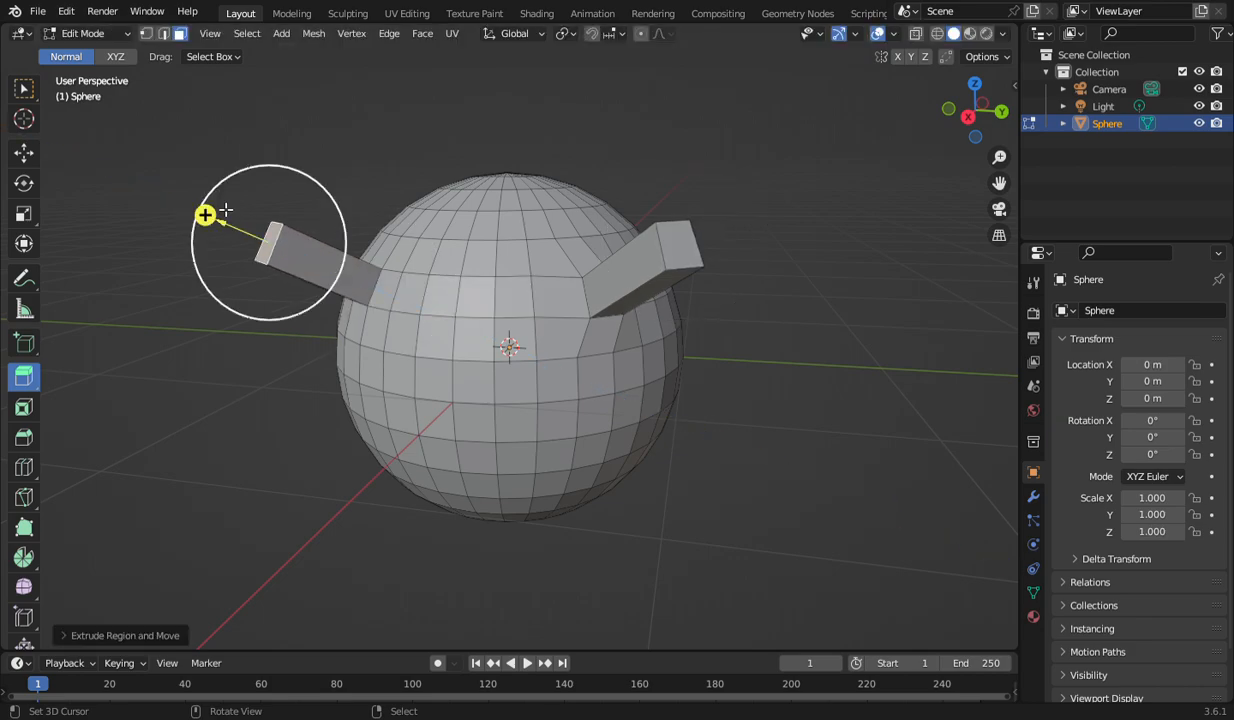
click(472, 230)
drag(475, 176, 428, 82)
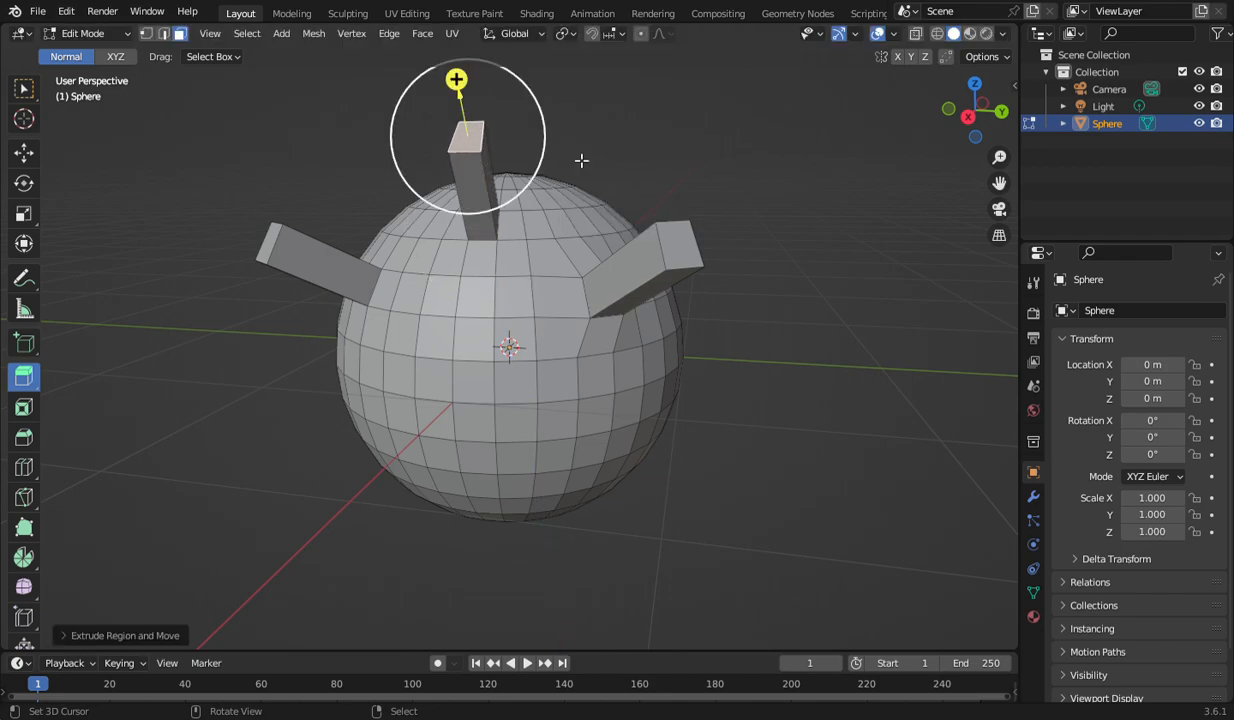
- On the sphere's far side, extrude two faces flanking the top pole outward into blocks, the first by about 0.47 m
drag(962, 118, 895, 182)
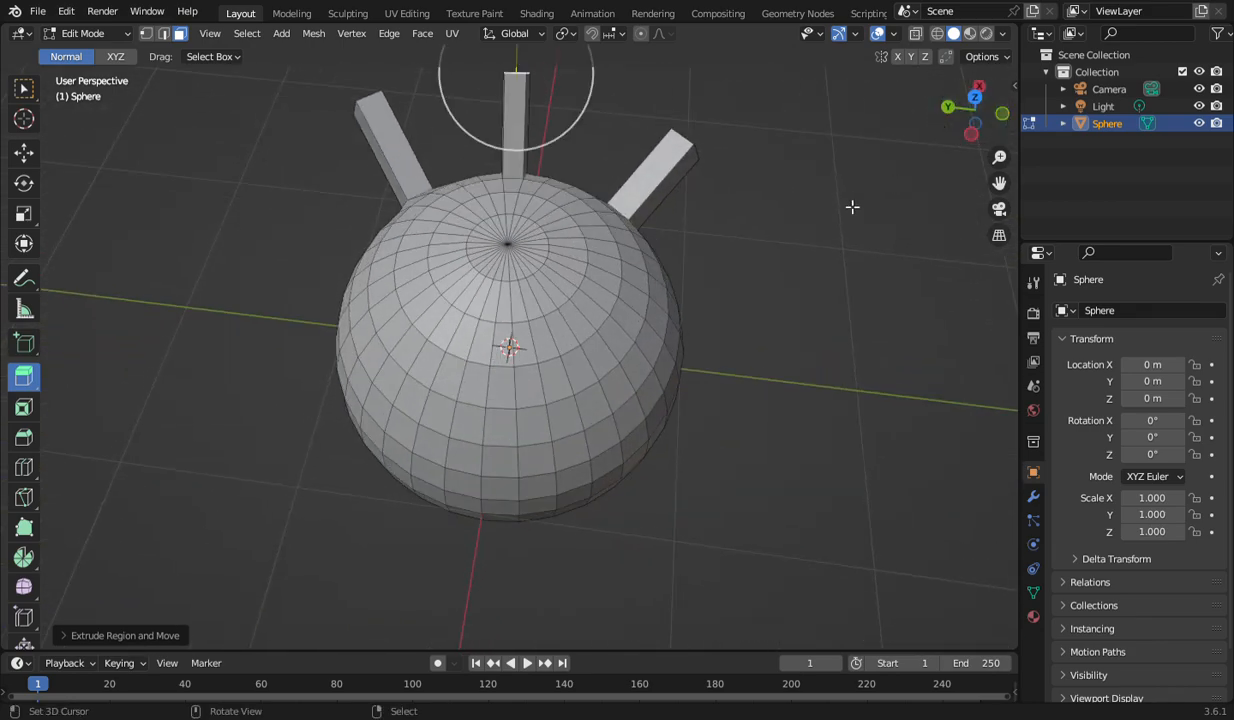
click(547, 290)
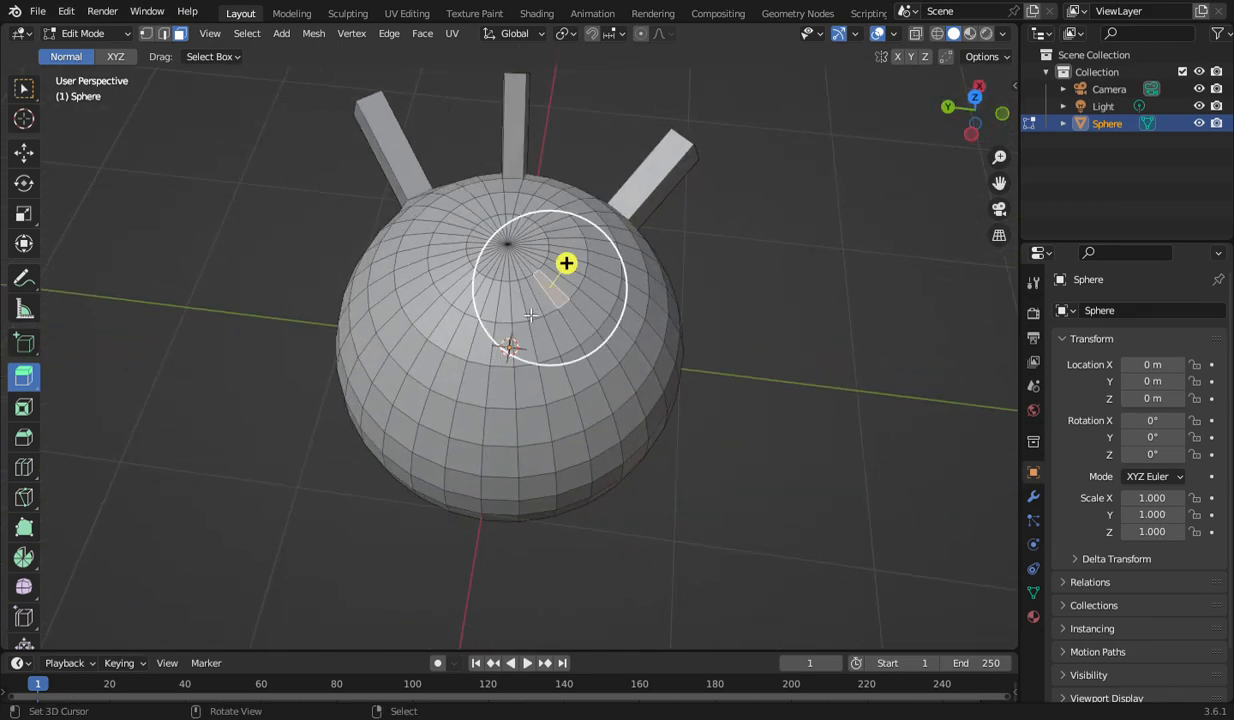
drag(565, 264, 625, 245)
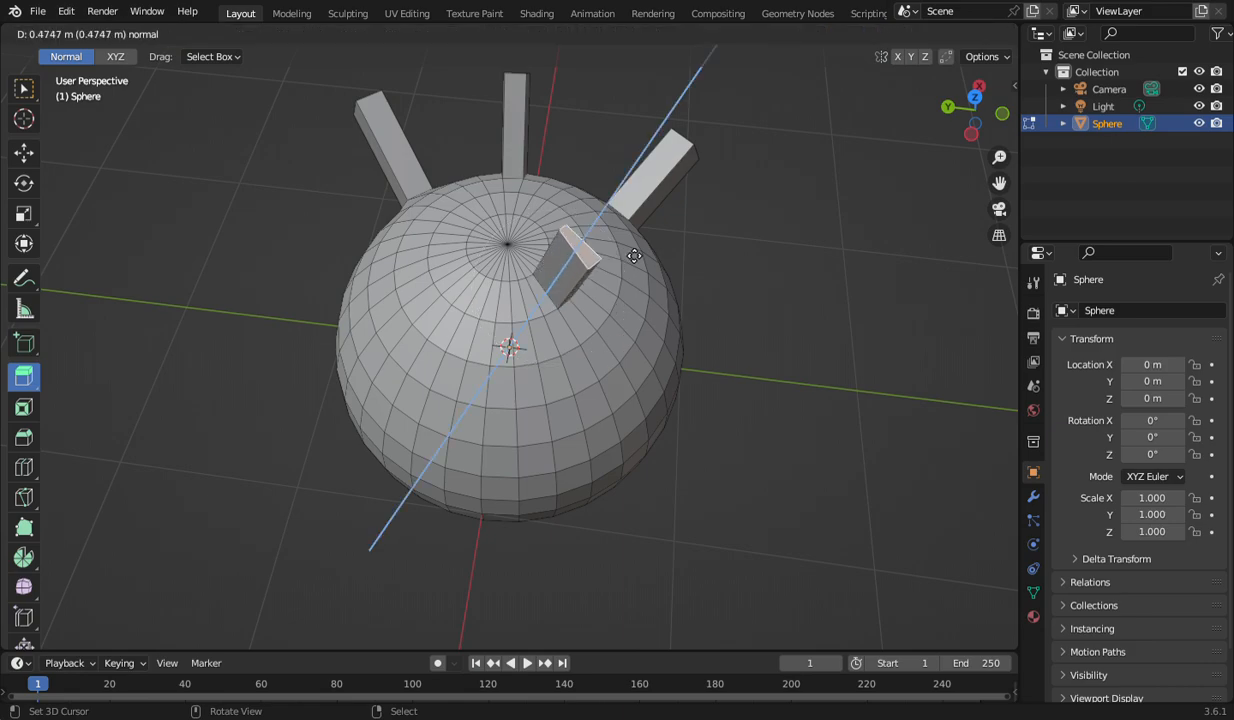
click(442, 268)
drag(429, 243, 391, 195)
- Circle-select the triangular faces around the sphere's top pole and extrude them upward into a cylinder
scroll(555, 243, up, 3)
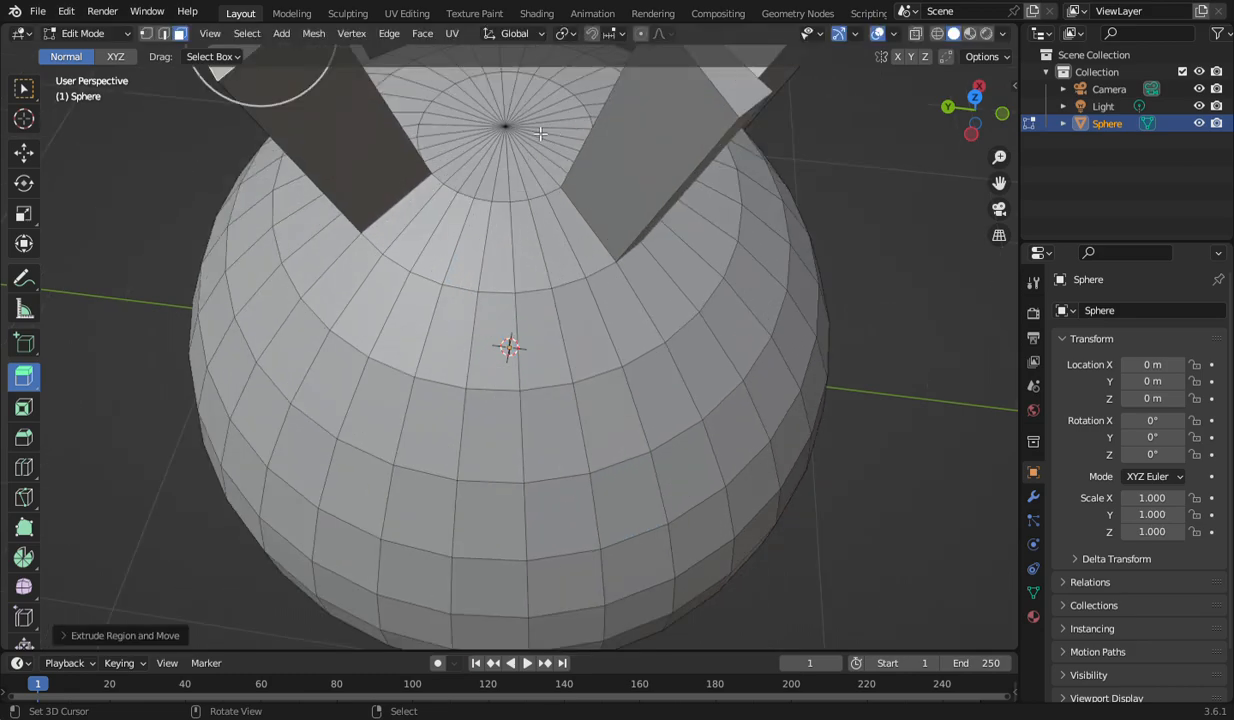
key(c)
mouse_move(505, 152)
mouse_down()
mouse_move(545, 140)
mouse_move(462, 150)
mouse_move(467, 130)
mouse_up()
right_click(467, 130)
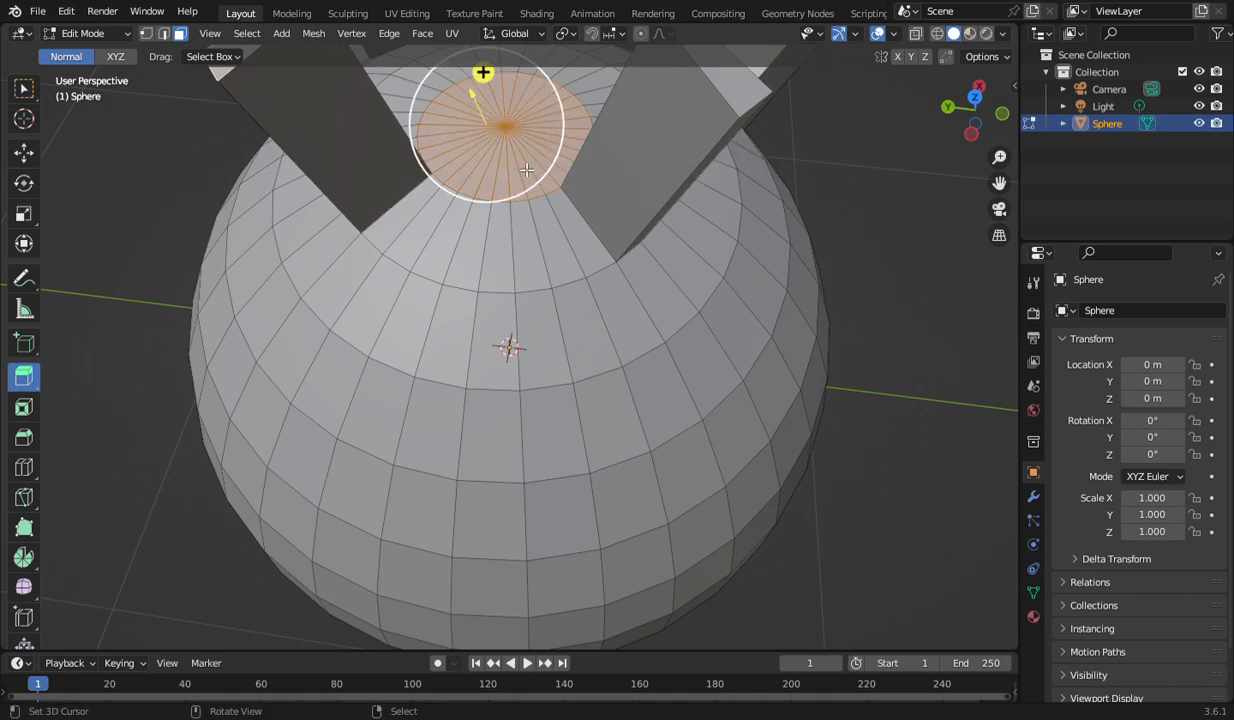
scroll(531, 161, down, 2)
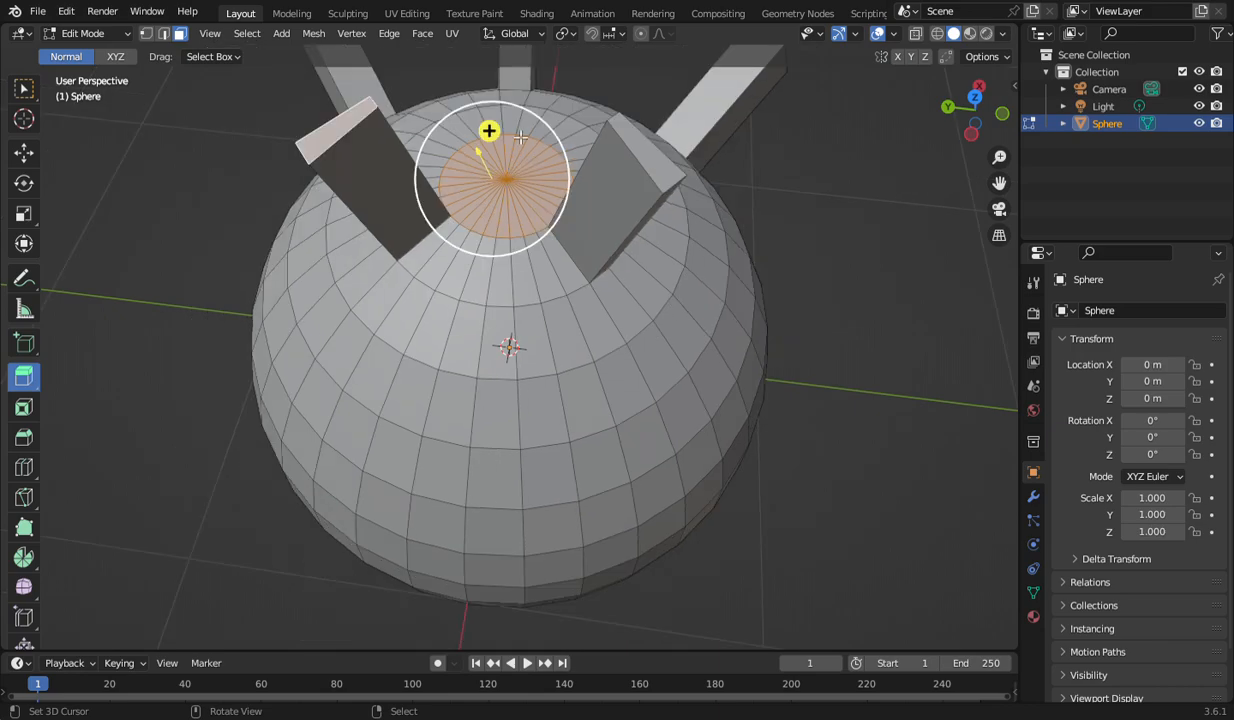
drag(489, 131, 470, 56)
scroll(496, 162, down, 2)
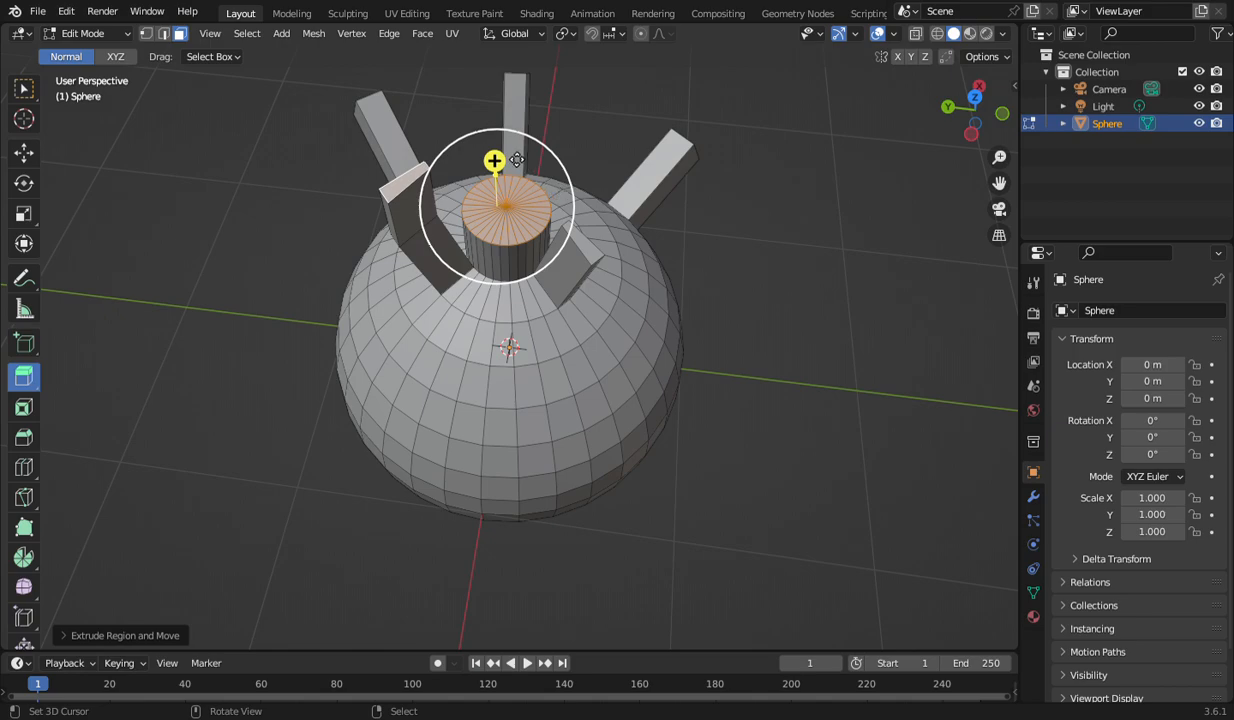
- Extend the cylinder and the adjoining block with another extrusion, and extrude the block's tip face once more
mouse_move(496, 162)
mouse_down()
mouse_move(490, 90)
mouse_move(494, 138)
mouse_up()
click(405, 145)
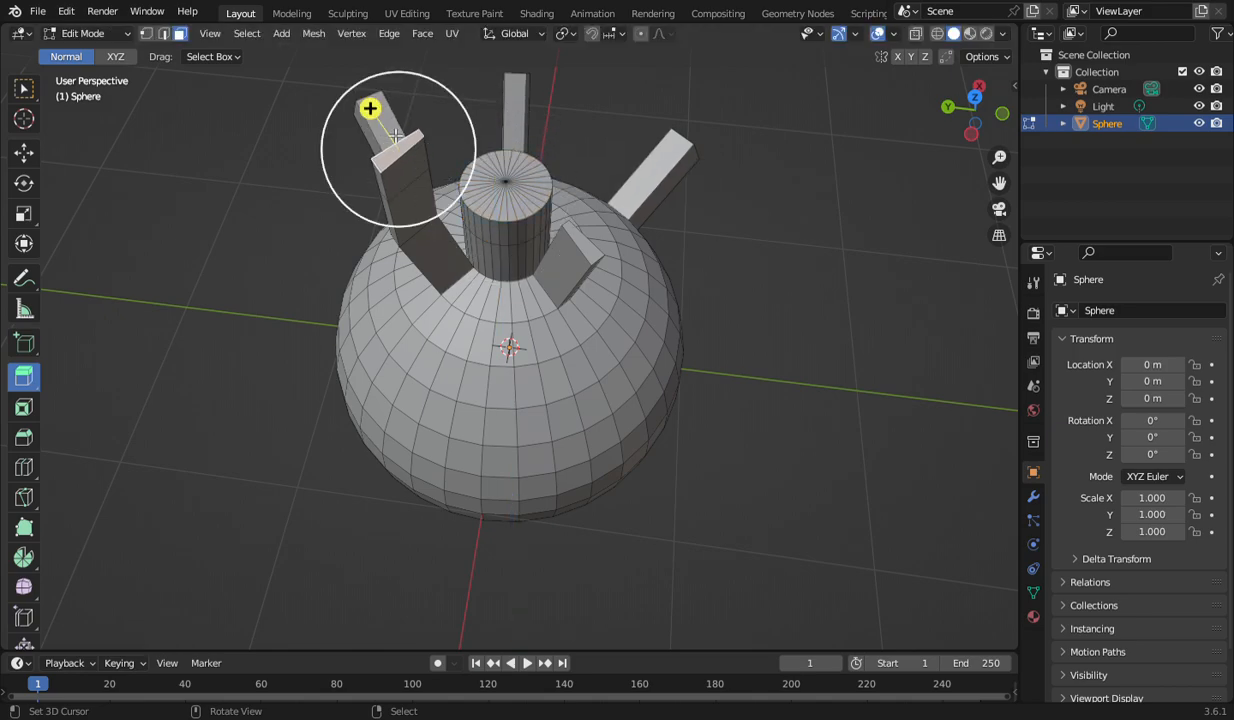
drag(370, 110, 360, 55)
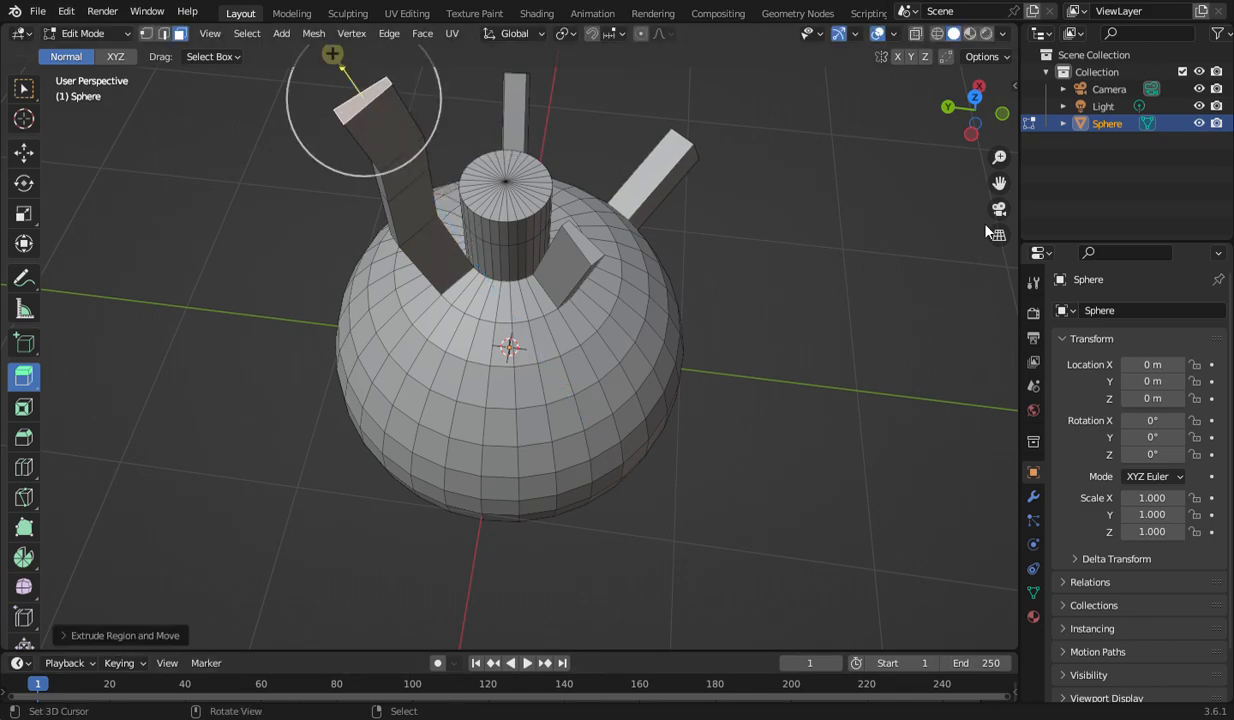
- Activate the Inset Faces tool and select a face around the middle of the sphere's side without extrusions
drag(965, 110, 727, 129)
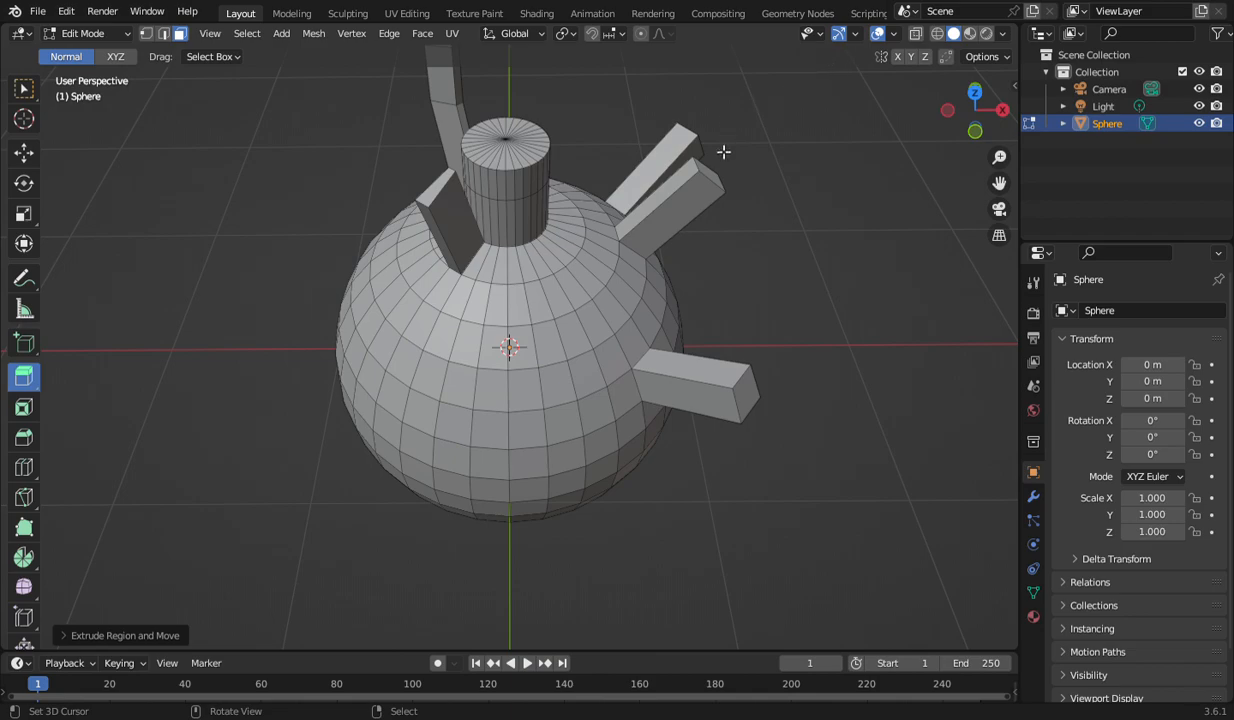
middle_drag(727, 129, 722, 186)
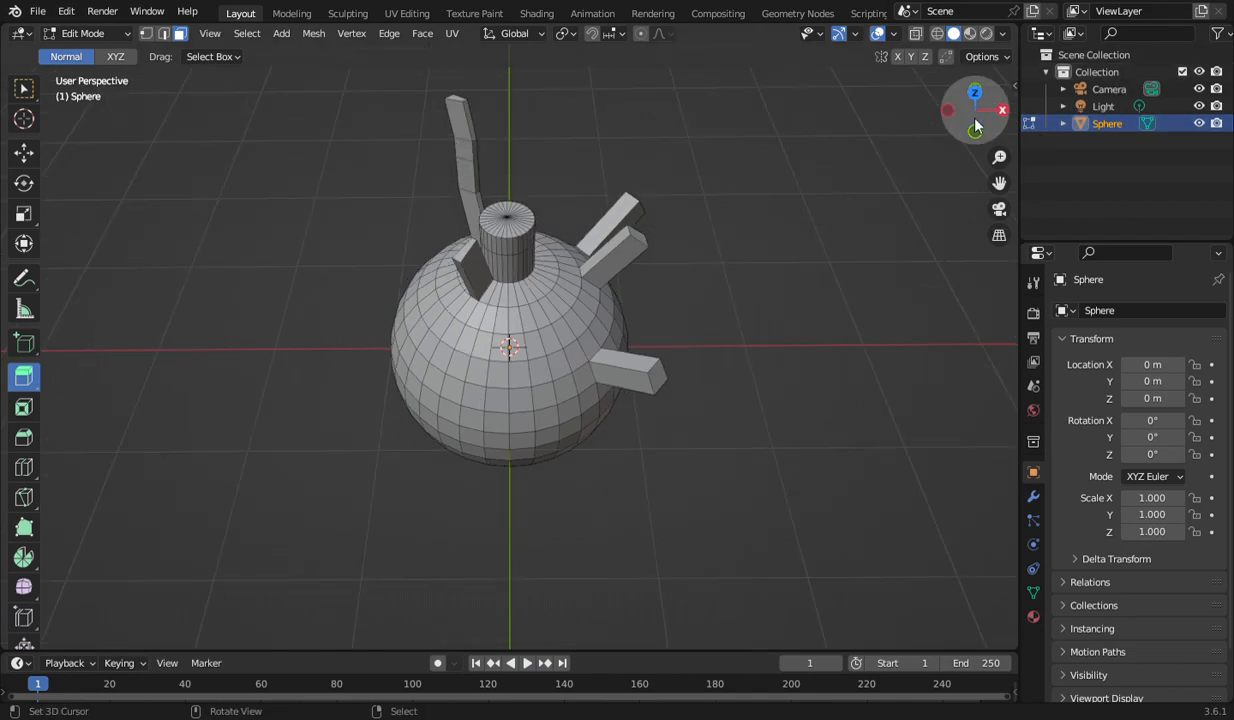
drag(968, 112, 772, 168)
middle_drag(772, 168, 818, 226)
drag(975, 110, 860, 125)
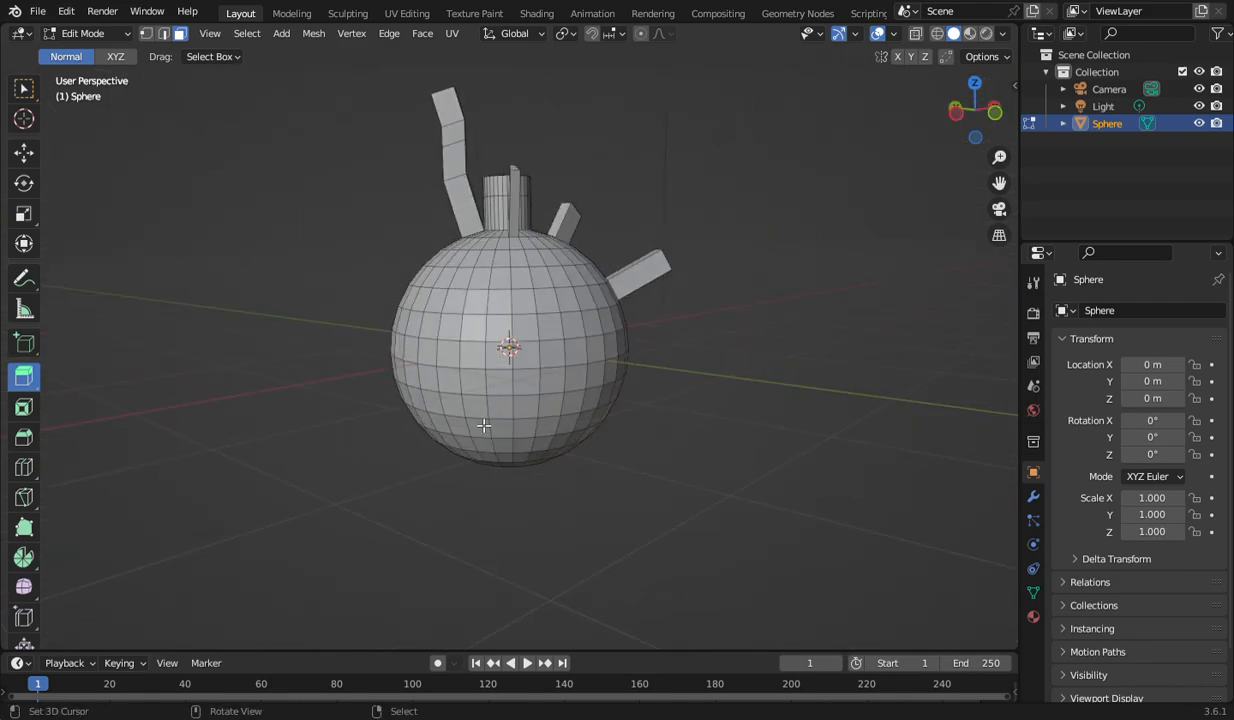
click(24, 406)
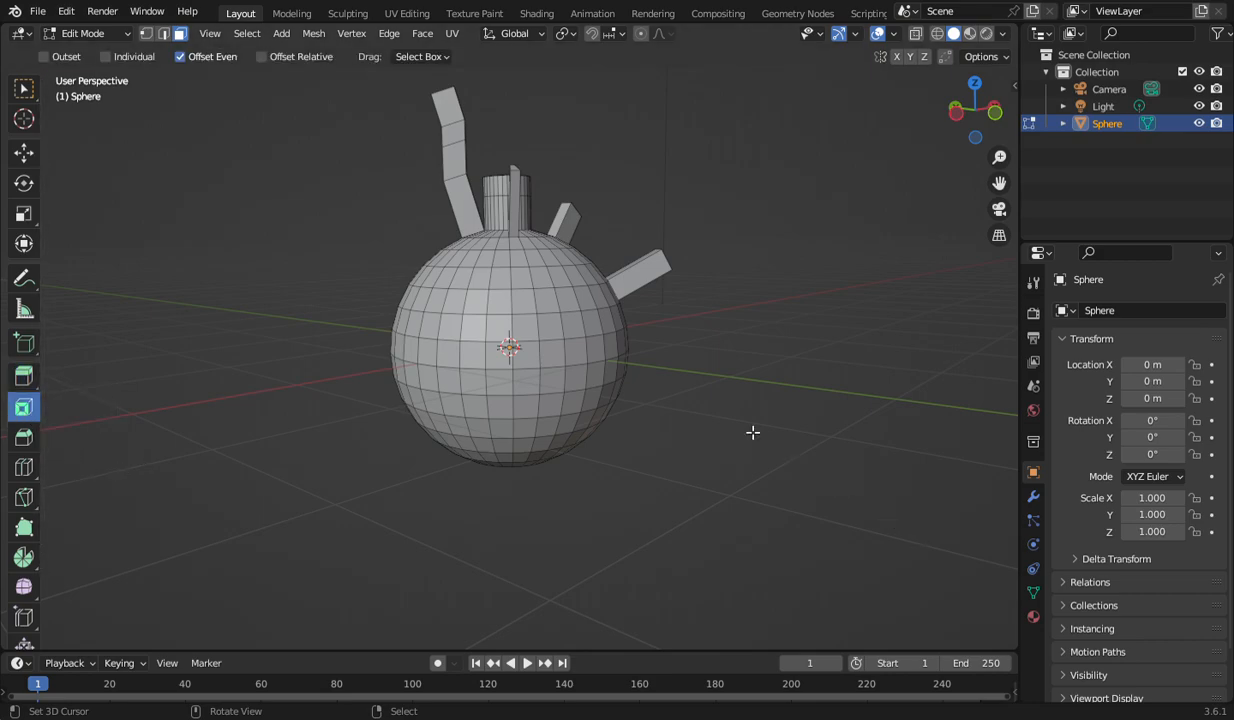
scroll(639, 374, up, 5)
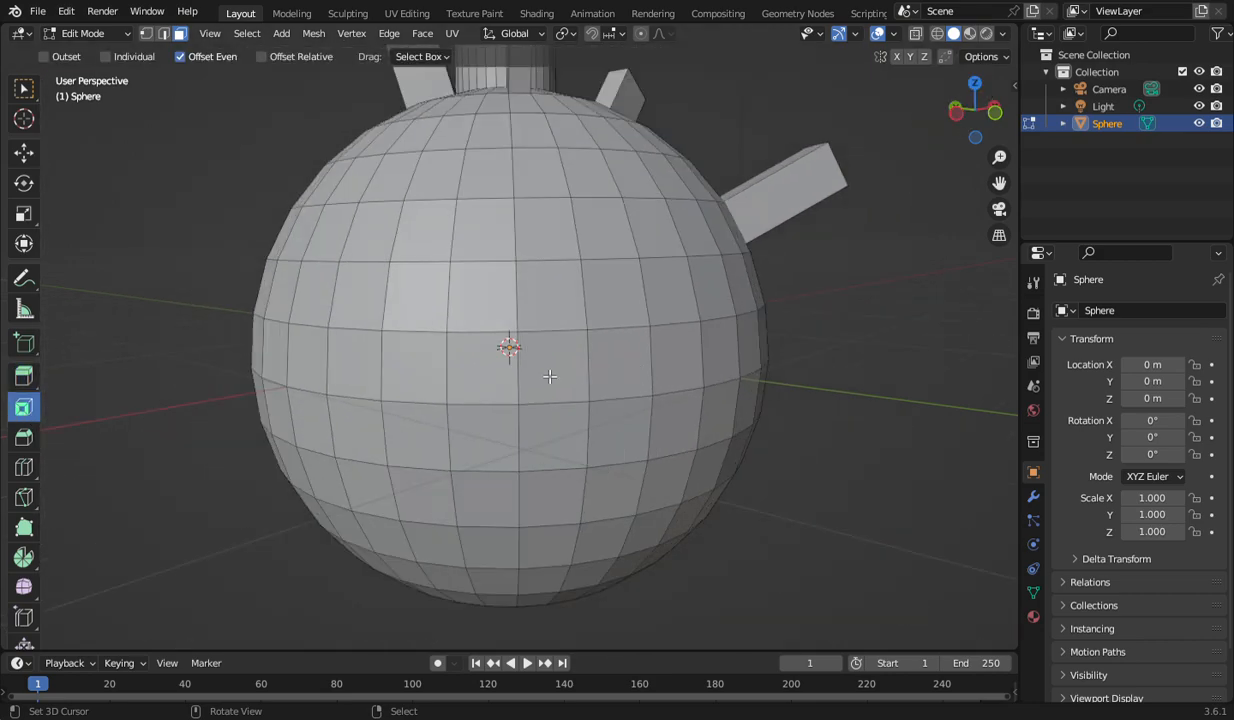
click(472, 359)
right_drag(496, 373, 441, 377)
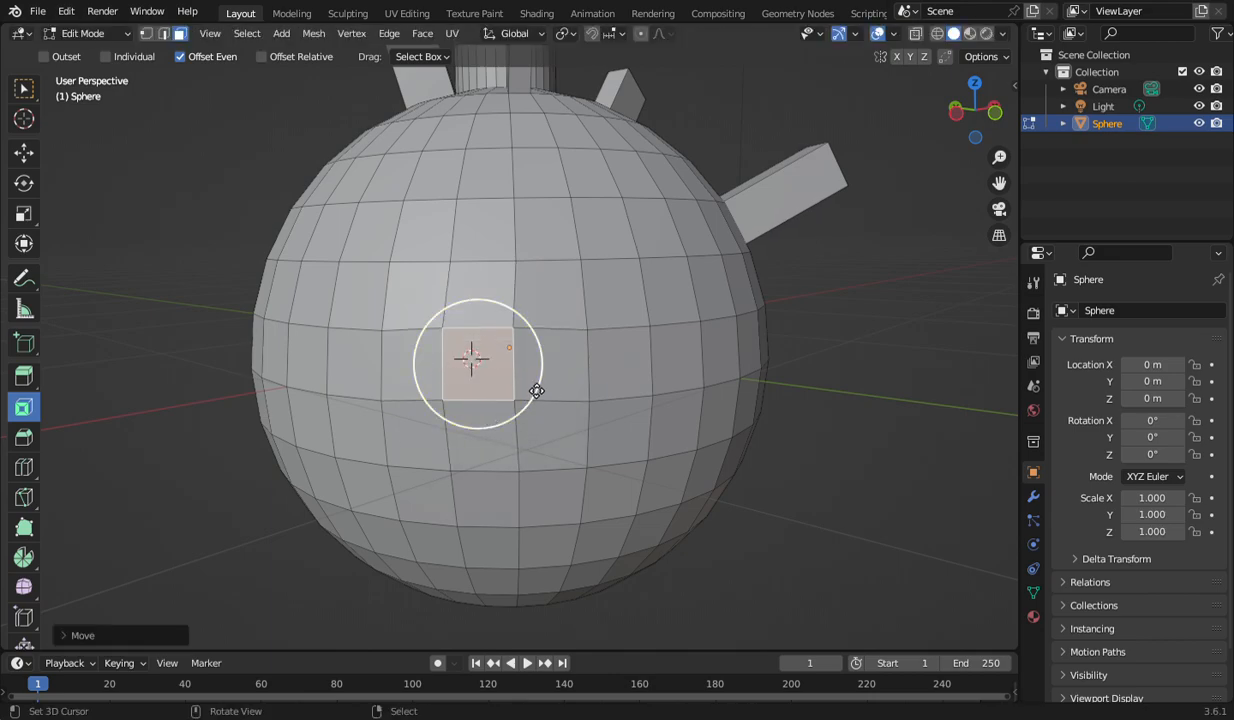
- Inset the selected face to create a smaller square of about half its width in the centre
key(i)
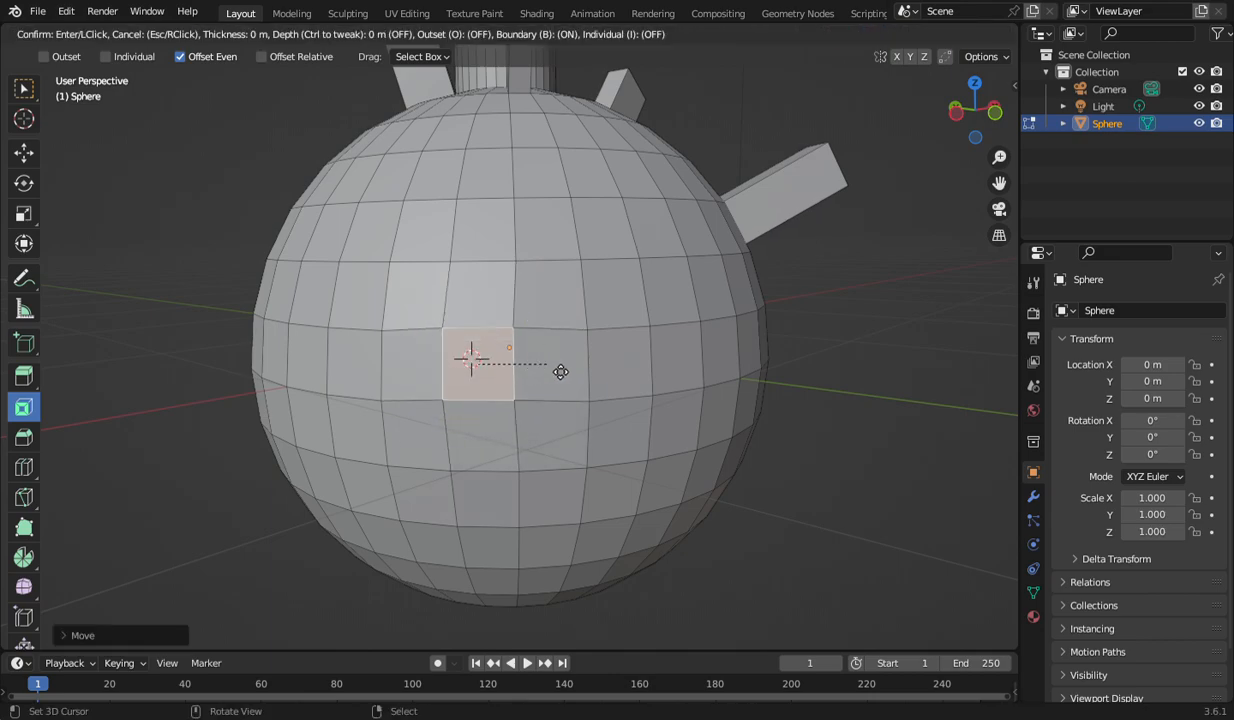
click(955, 465)
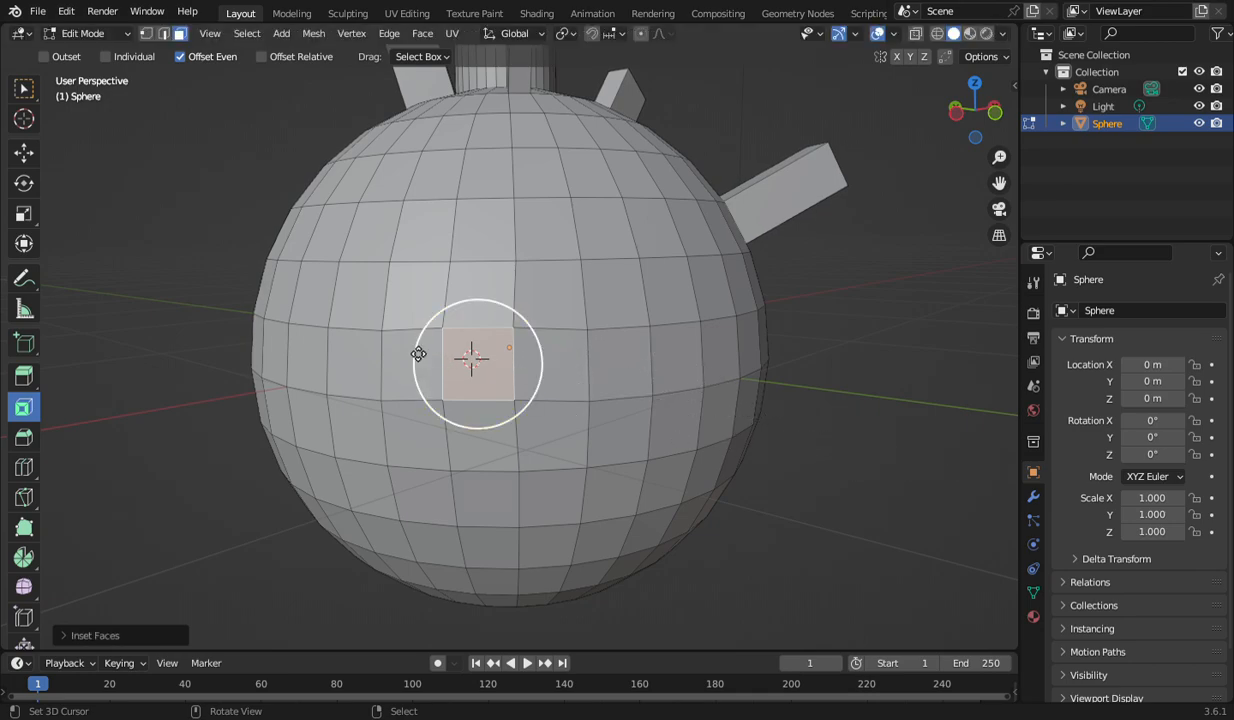
key(i)
right_click(321, 303)
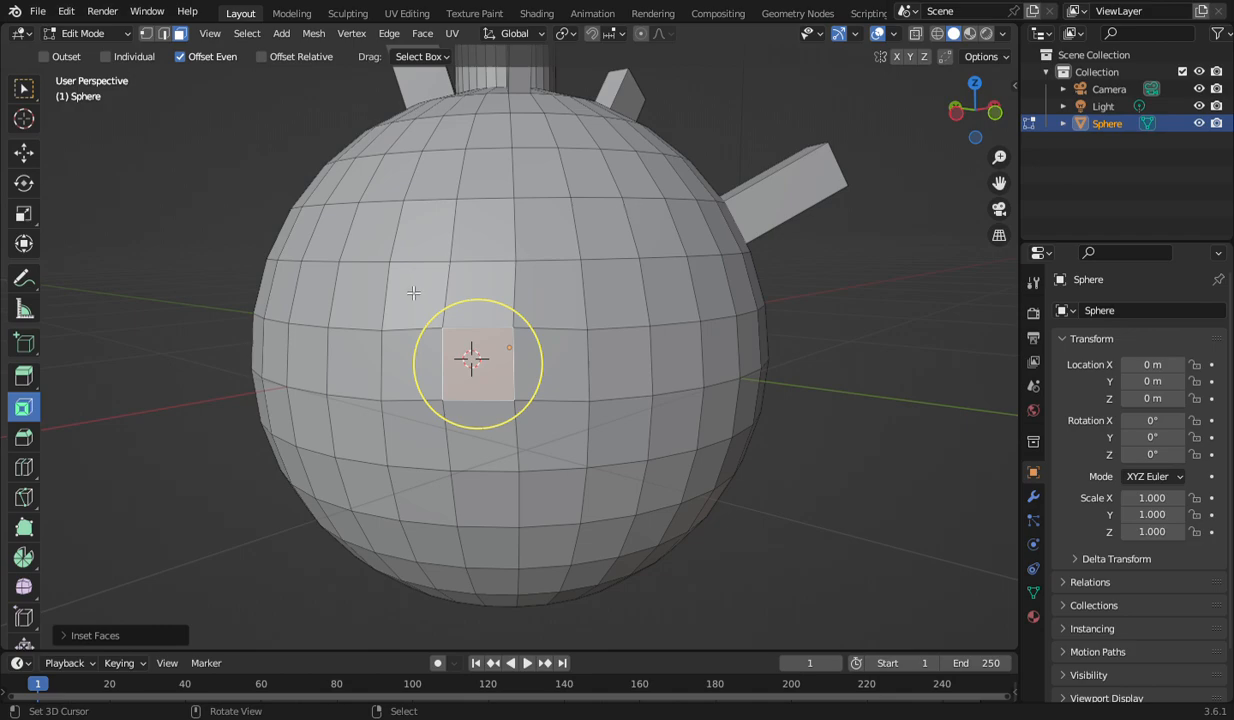
key(i)
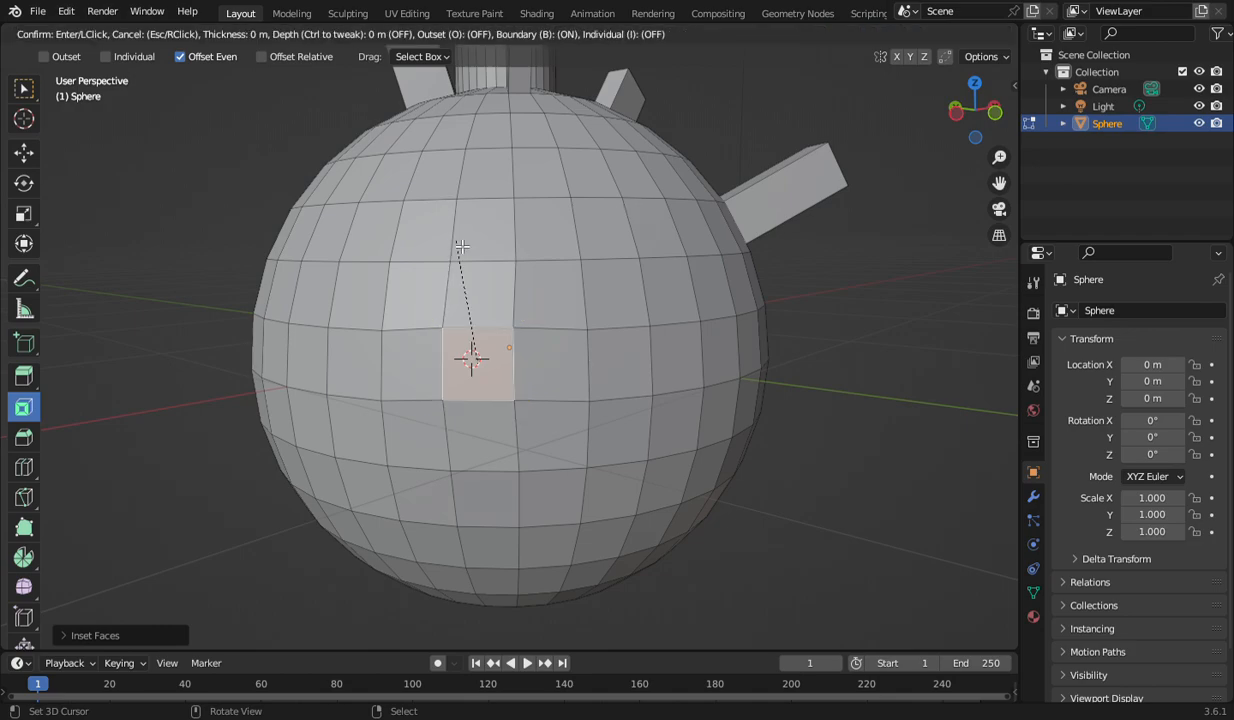
click(381, 391)
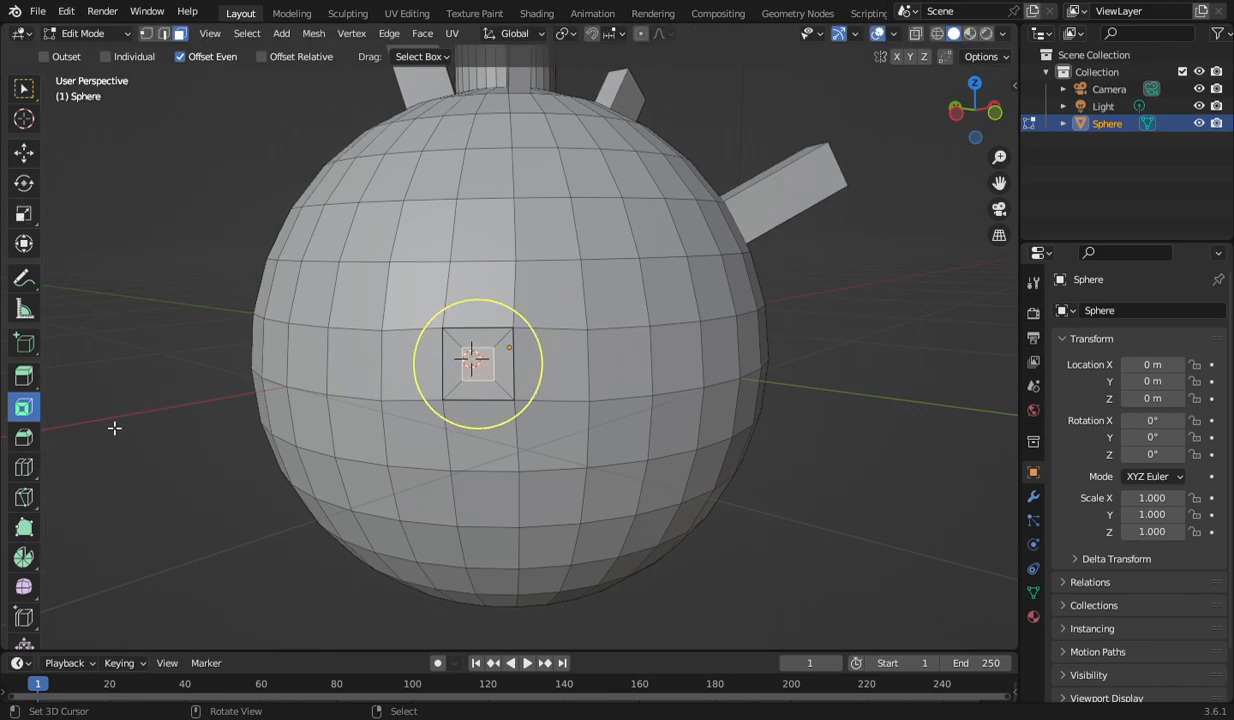
- Extrude the small inset face far out to the side into a long thin bar
click(24, 375)
drag(469, 369, 170, 362)
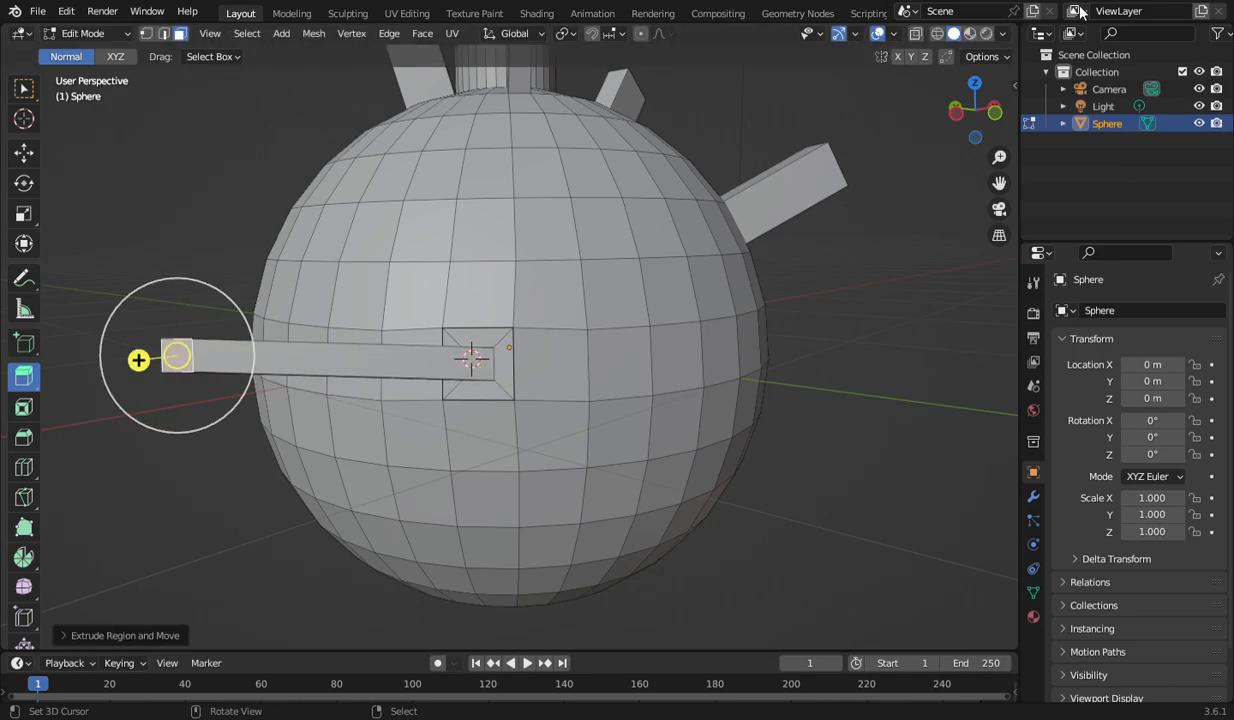
drag(948, 106, 790, 440)
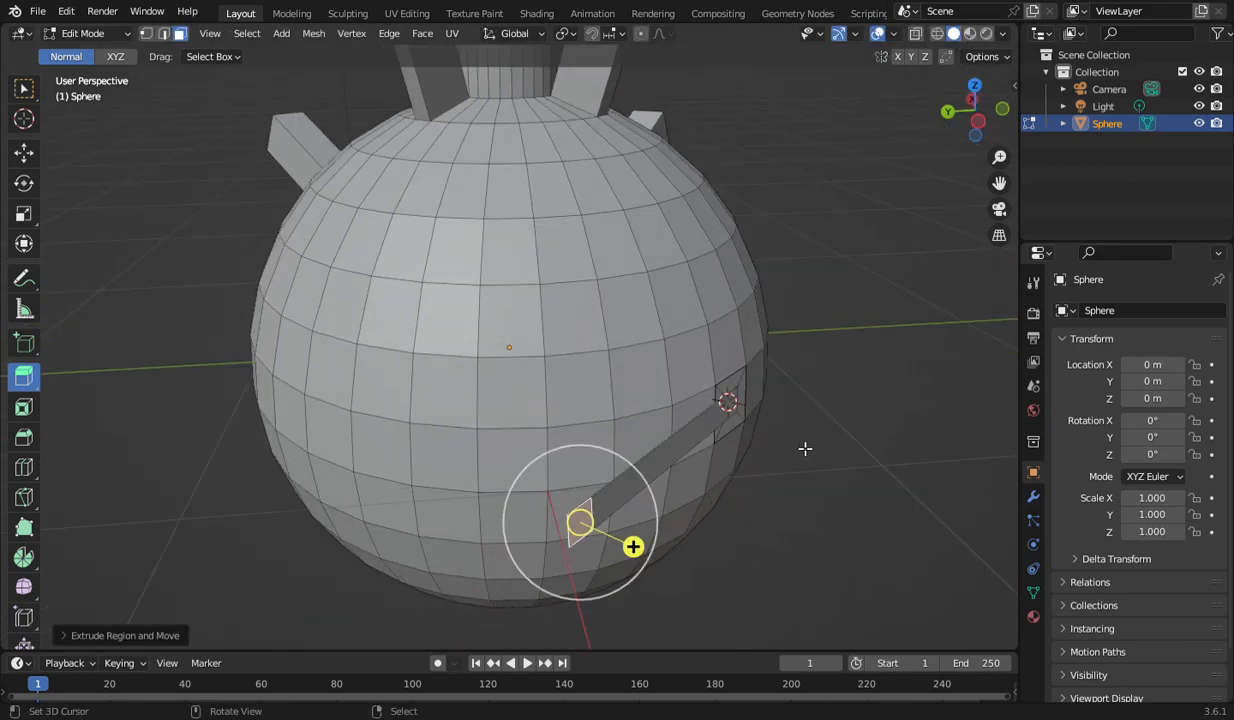
- Activate the Bevel tool and select the tip face of one of the blocks extruded from the sphere's side
click(651, 315)
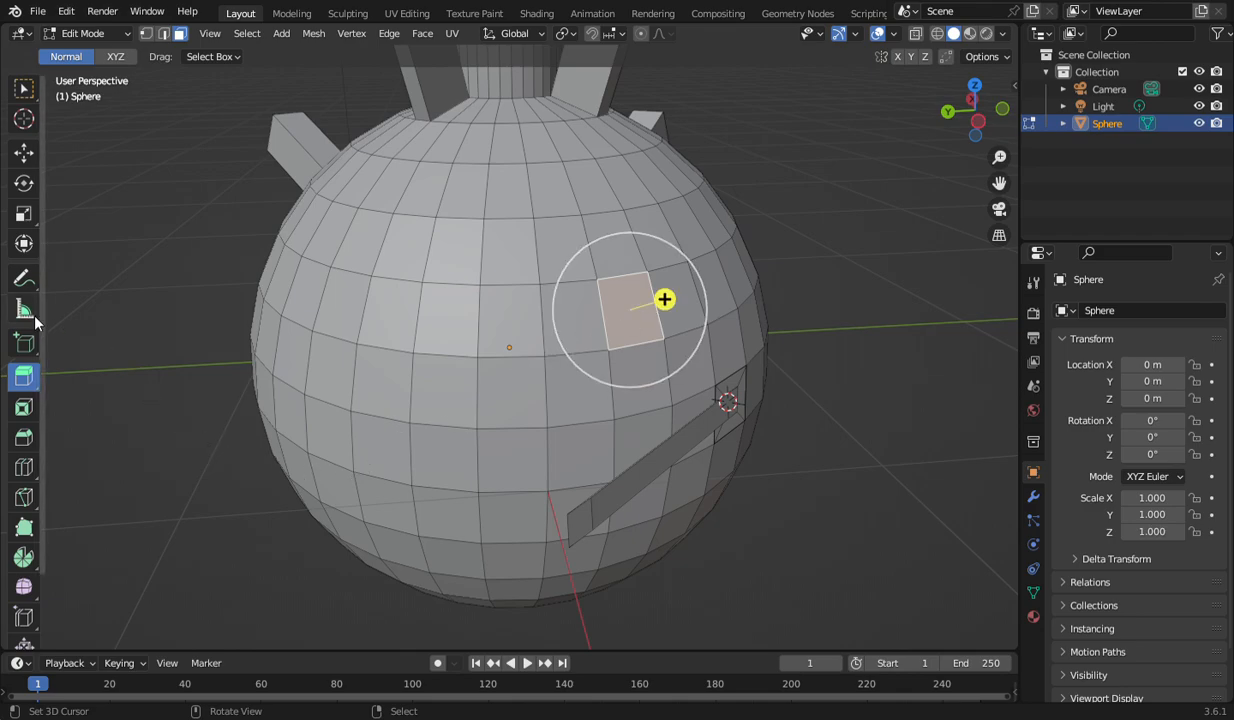
scroll(603, 279, down, 2)
drag(977, 116, 910, 158)
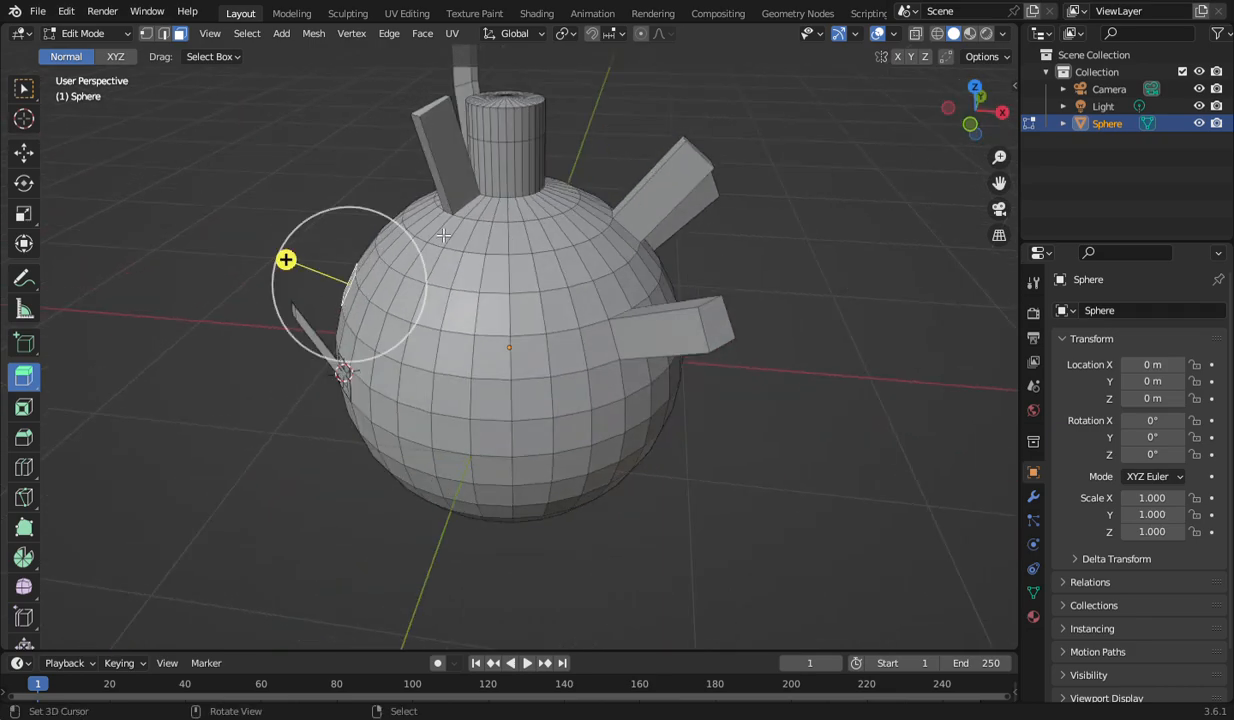
scroll(427, 227, down, 2)
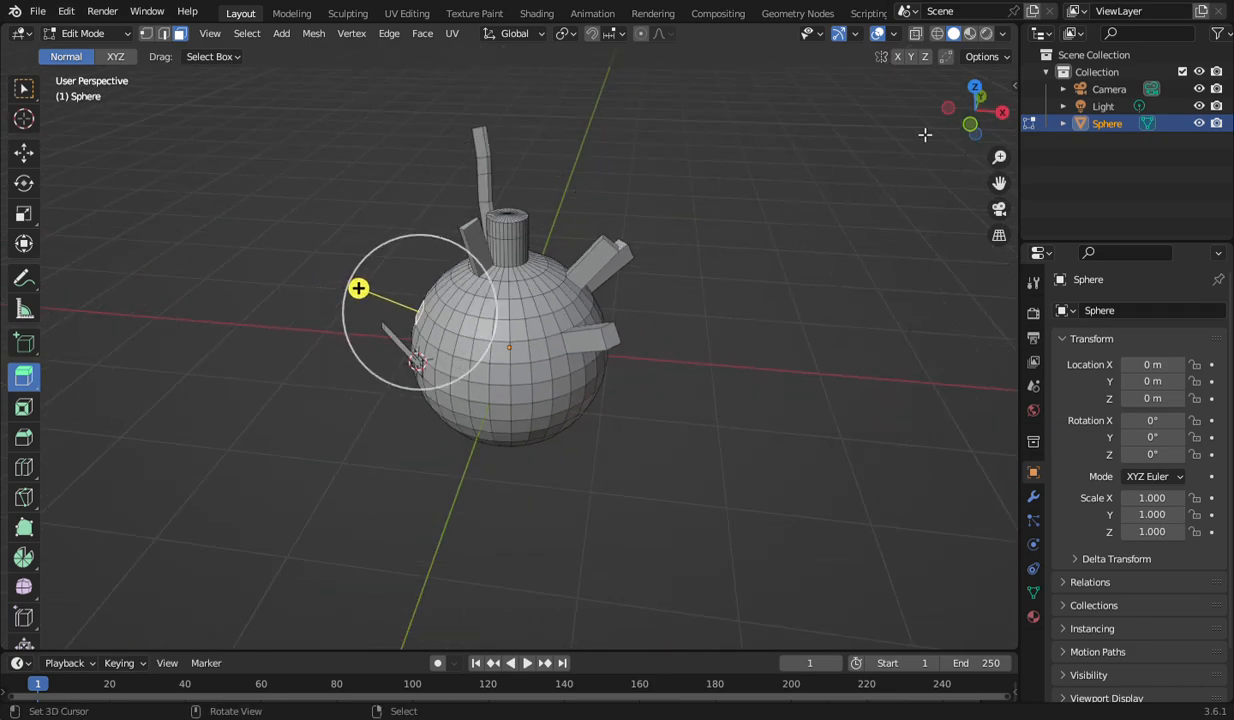
mouse_move(936, 126)
mouse_down()
mouse_move(905, 124)
mouse_move(921, 120)
mouse_up()
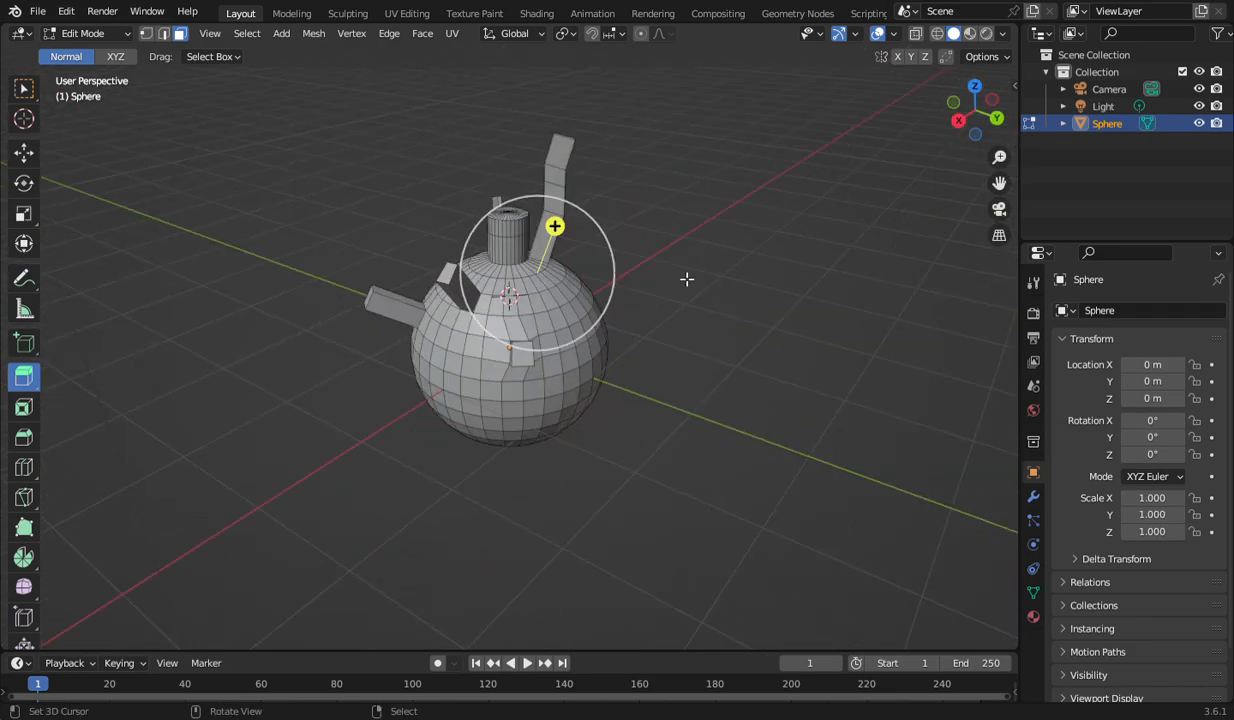
scroll(463, 337, up, 3)
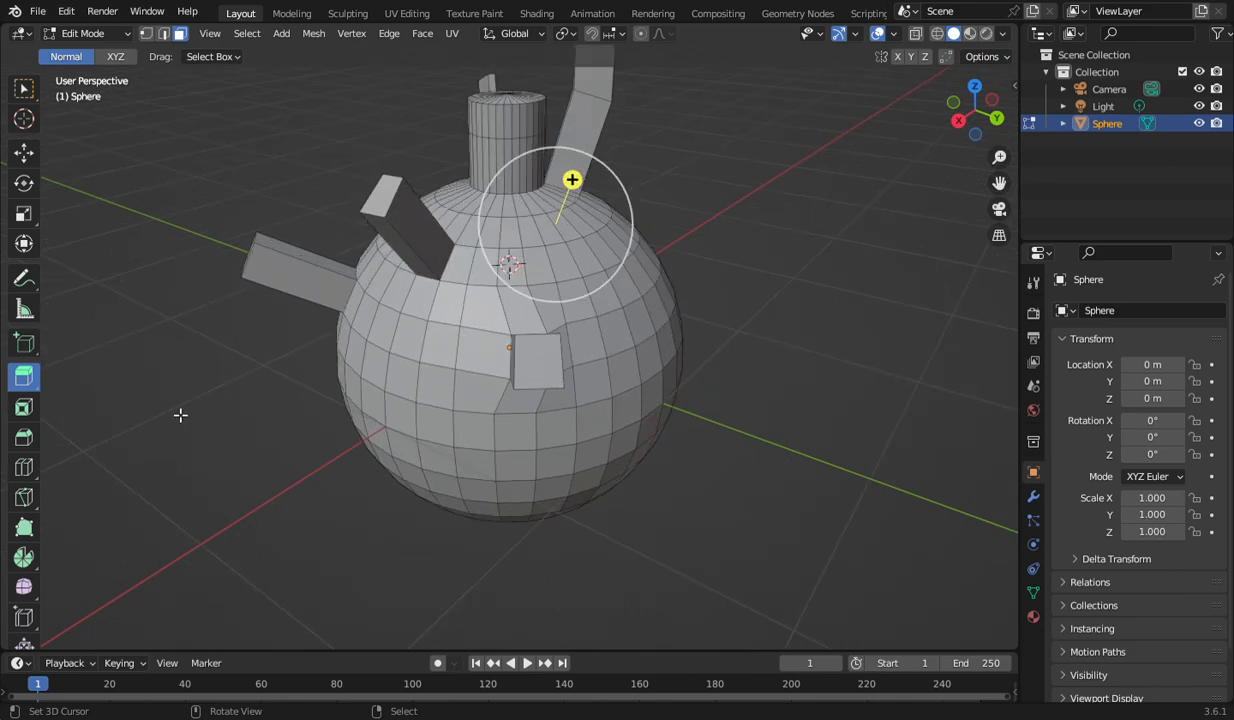
click(20, 437)
scroll(655, 299, up, 1)
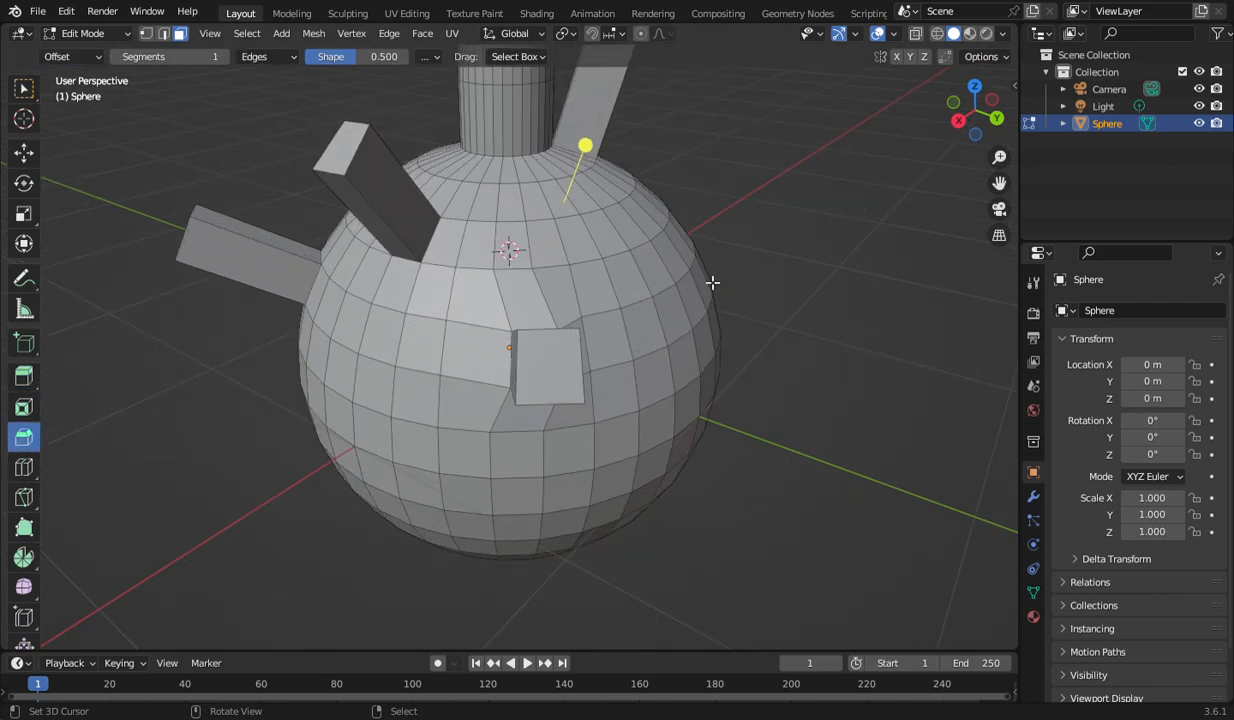
mouse_move(958, 142)
mouse_down()
mouse_move(935, 130)
mouse_move(958, 126)
mouse_up()
click(481, 260)
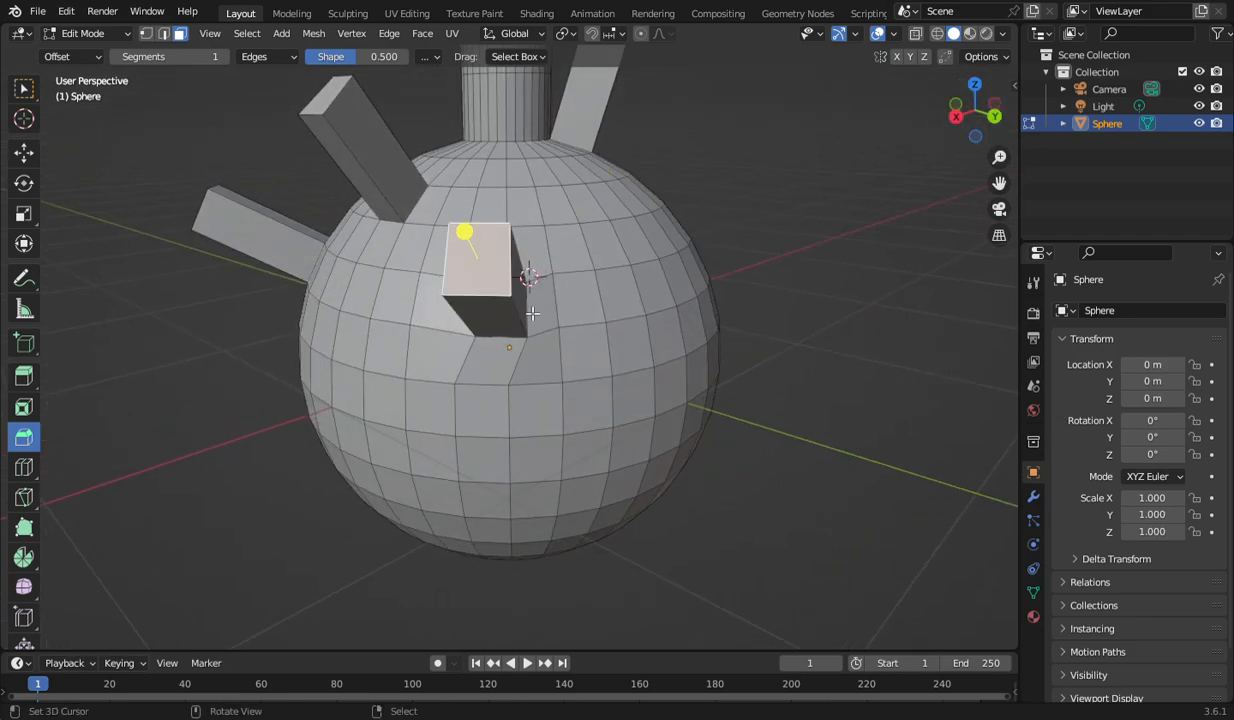
- Bevel the edges of the block's tip face by about 0.047 m with 13 segments
drag(465, 232, 434, 239)
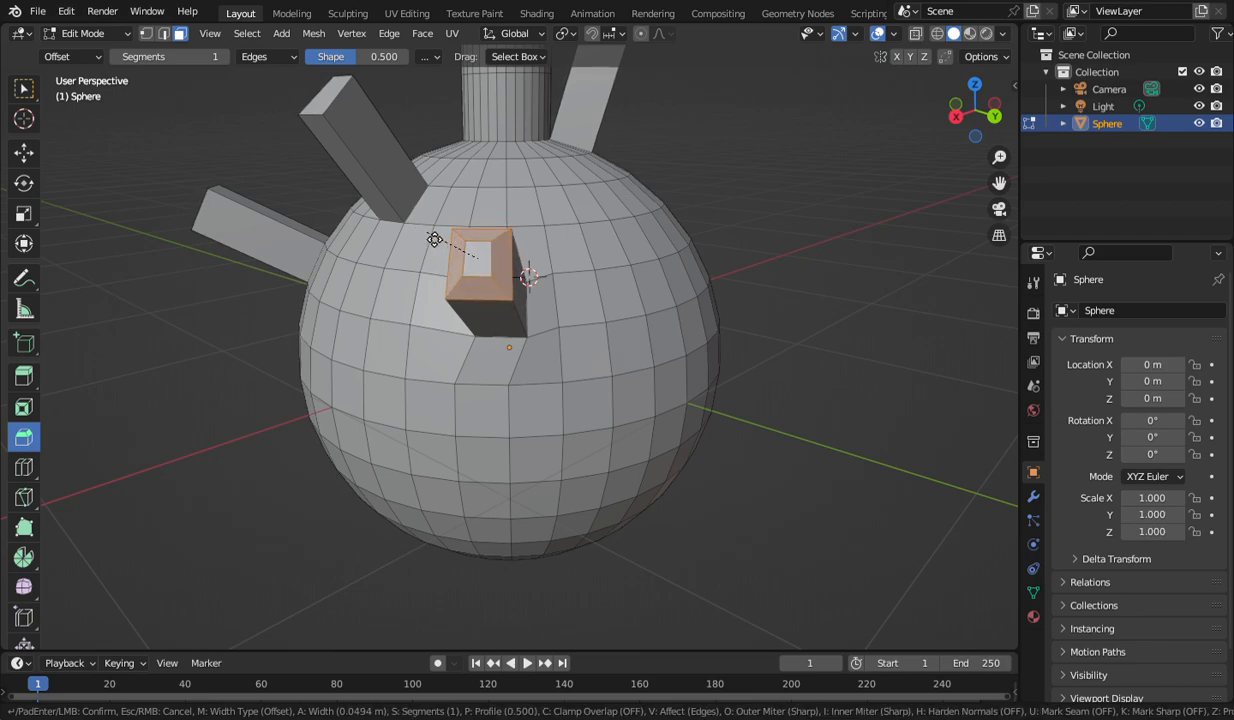
scroll(435, 240, up, 5)
drag(434, 239, 435, 239)
scroll(435, 240, up, 4)
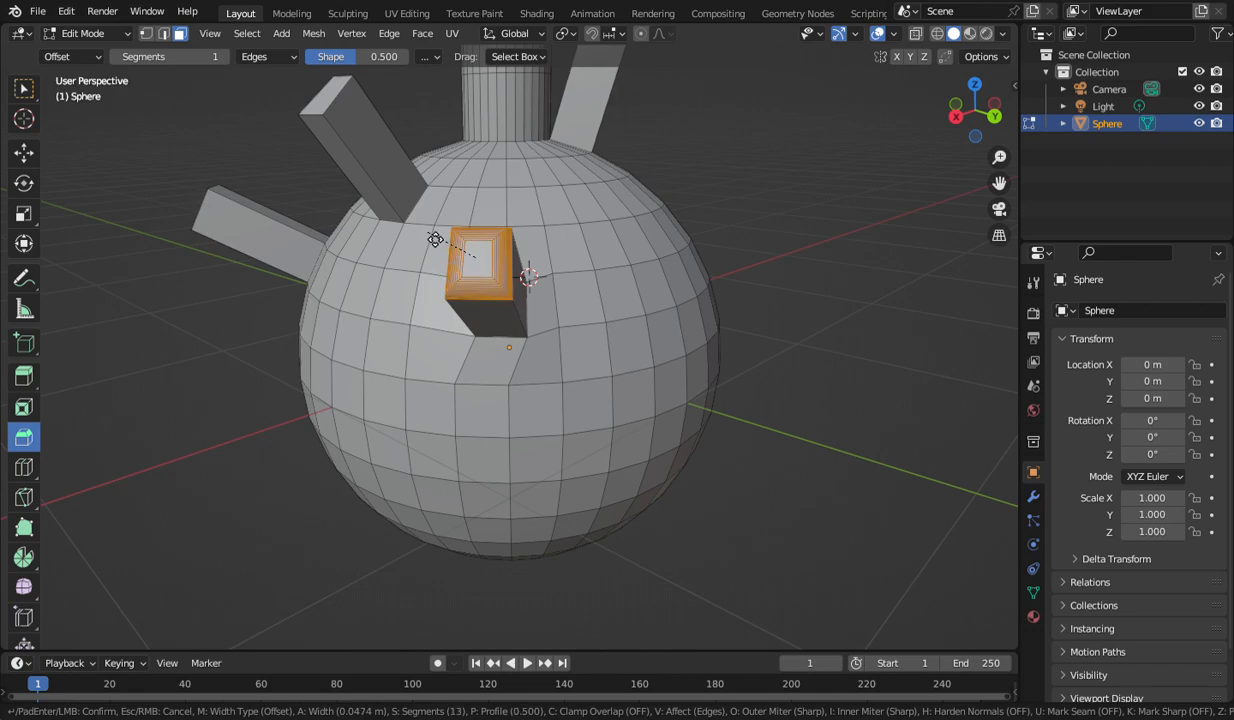
scroll(434, 237, down, 2)
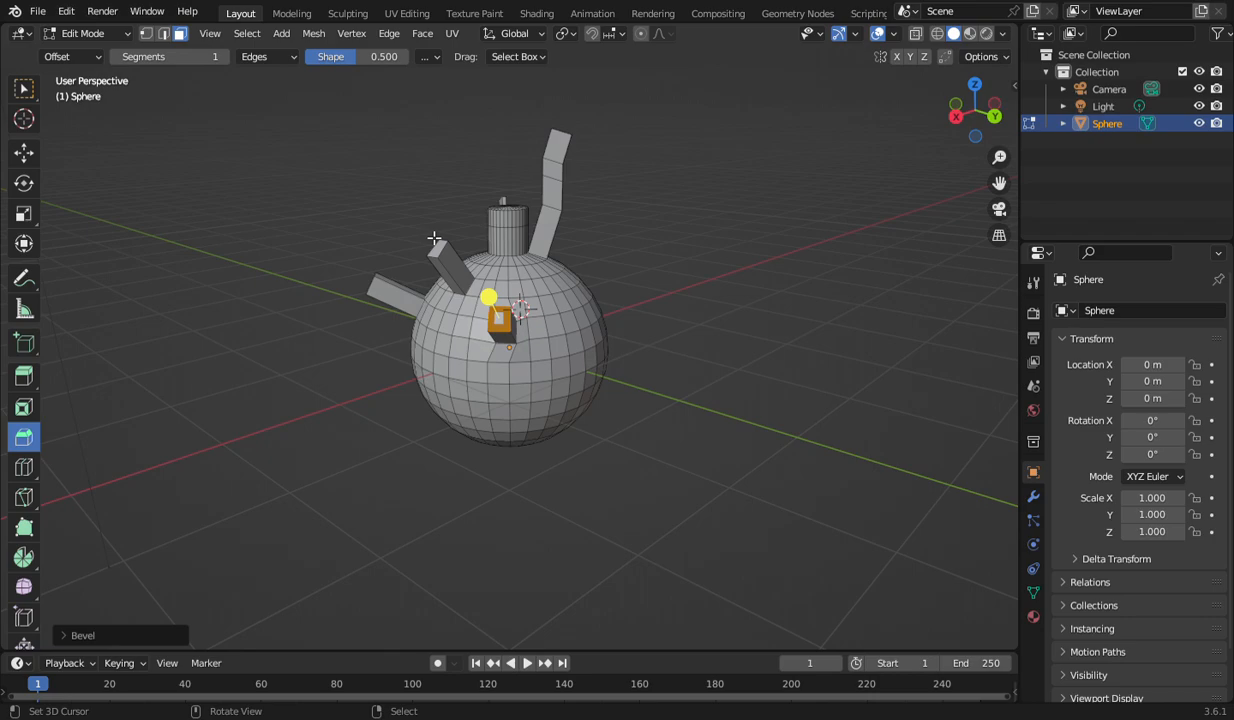
- Bevel the block's tip again with a very small width of about 0.004 m and 9 segments
drag(488, 297, 490, 295)
scroll(490, 295, down, 1)
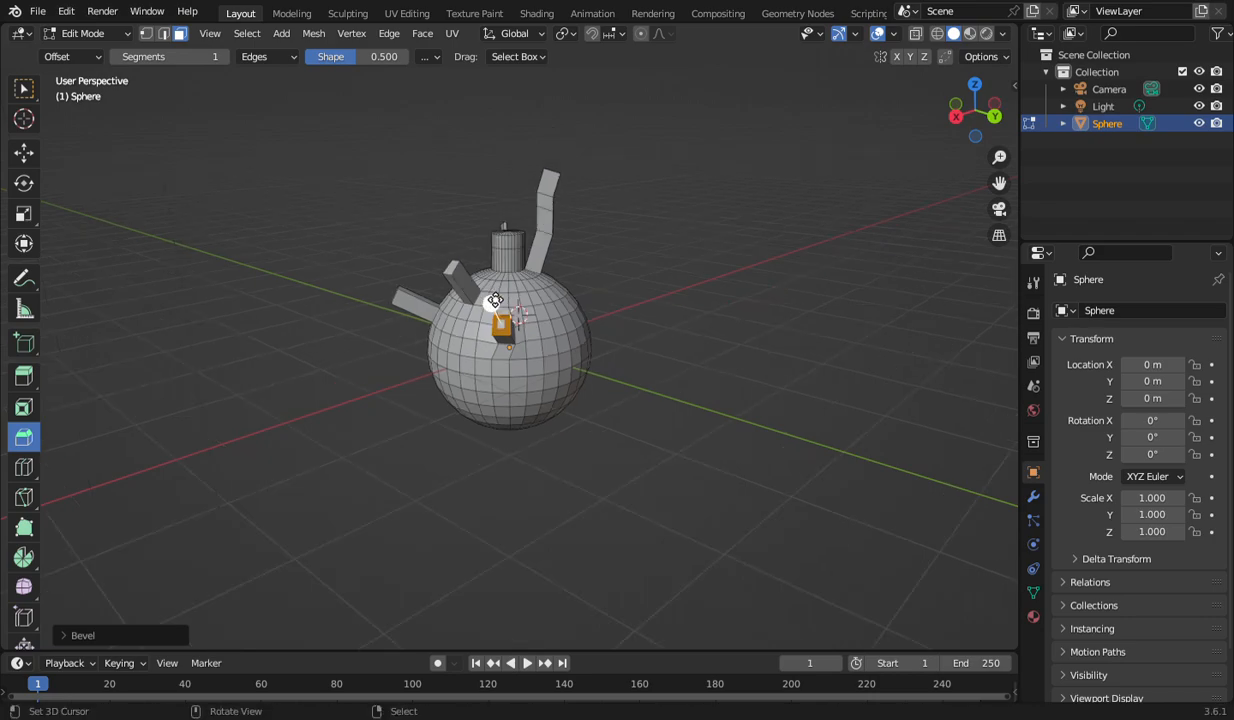
scroll(500, 295, up, 6)
drag(448, 193, 460, 178)
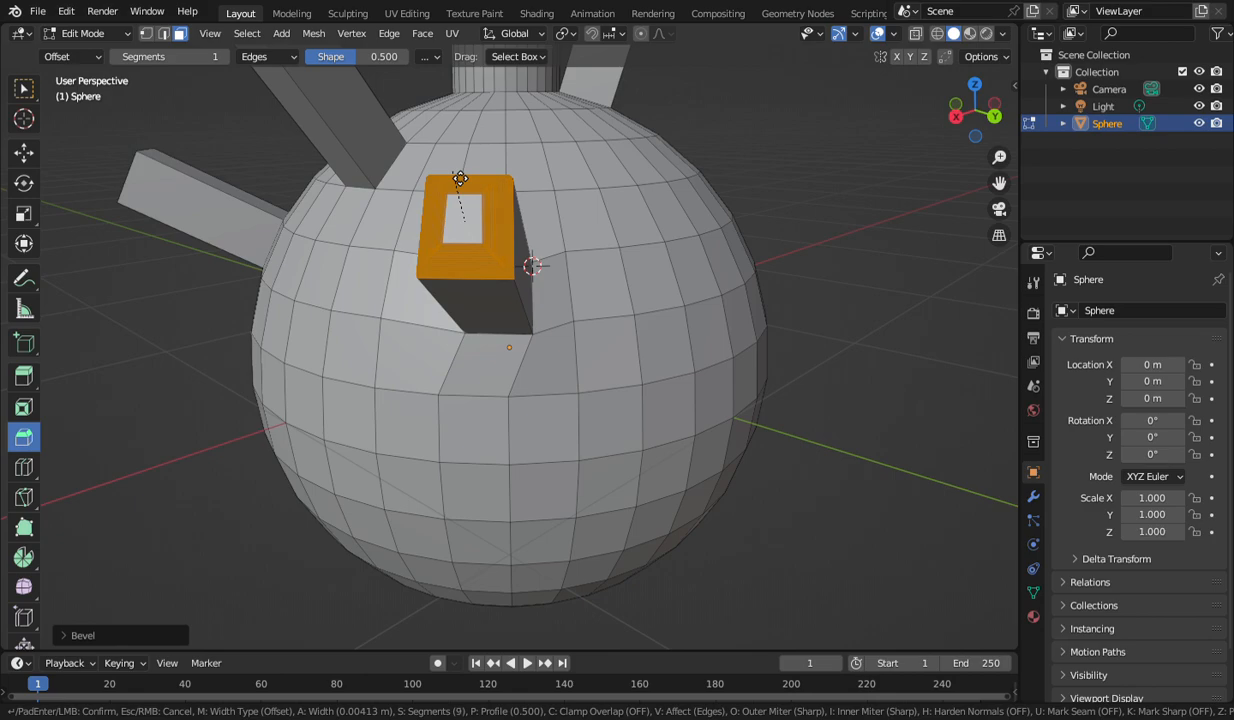
scroll(460, 179, down, 6)
scroll(501, 124, up, 3)
scroll(501, 124, up, 4)
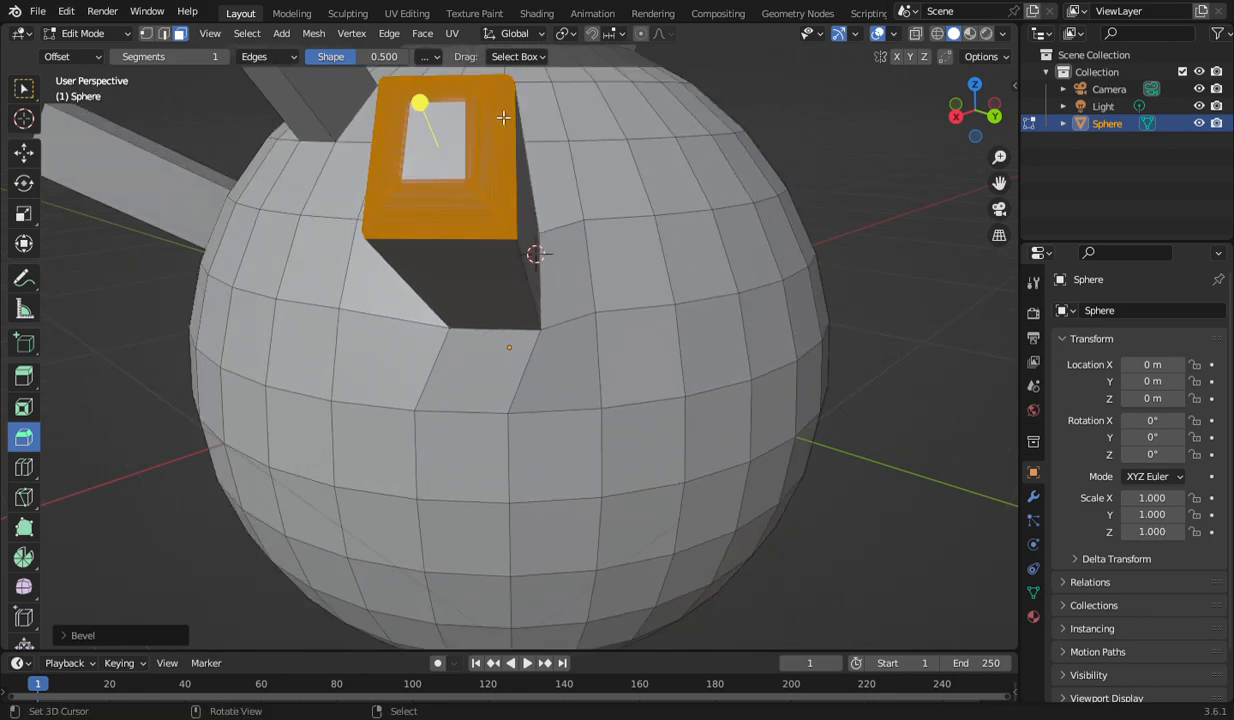
- Apply another bevel to the same tip with a width of 0 m and 10 segments, and clear the selection
drag(420, 104, 427, 121)
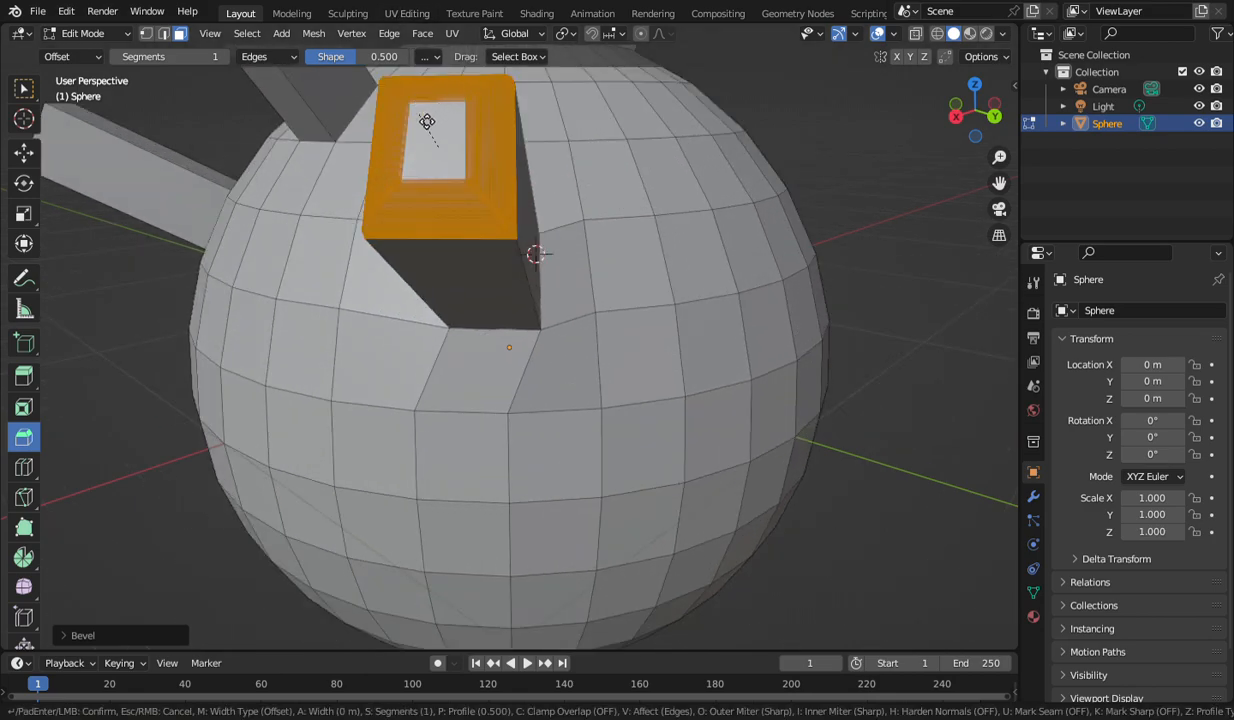
scroll(427, 121, up, 5)
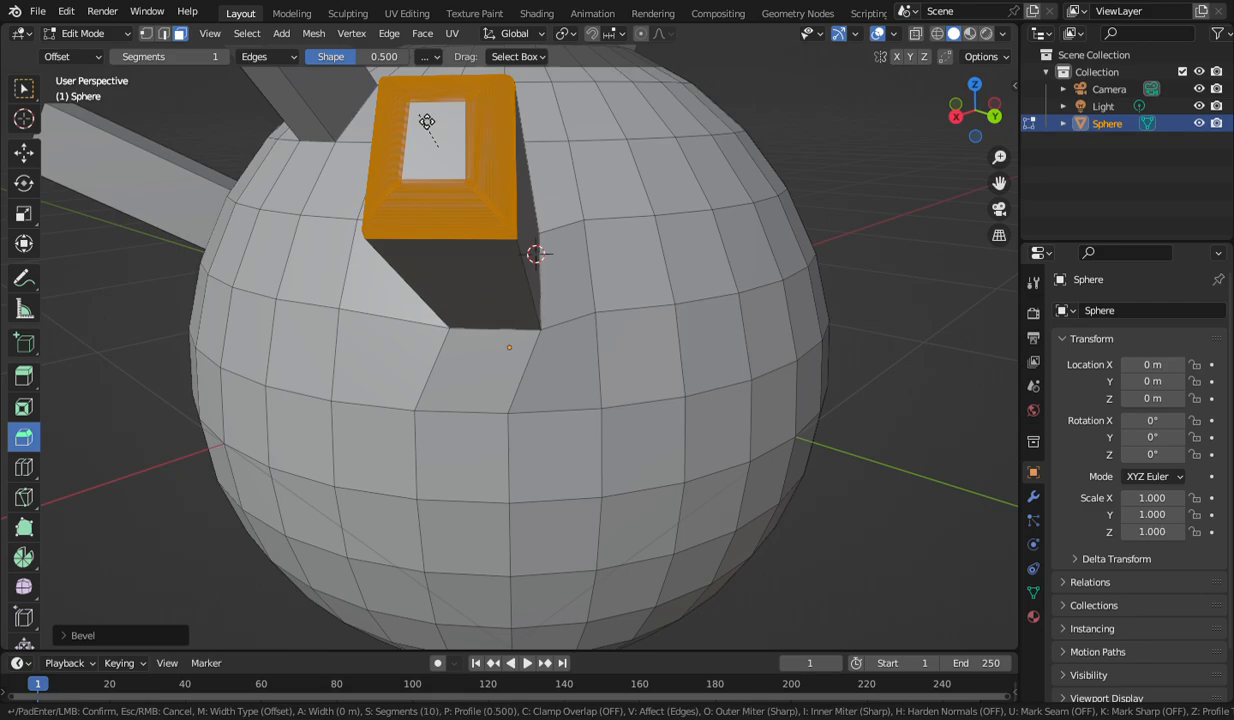
click(427, 121)
scroll(427, 121, up, 6)
scroll(427, 121, down, 8)
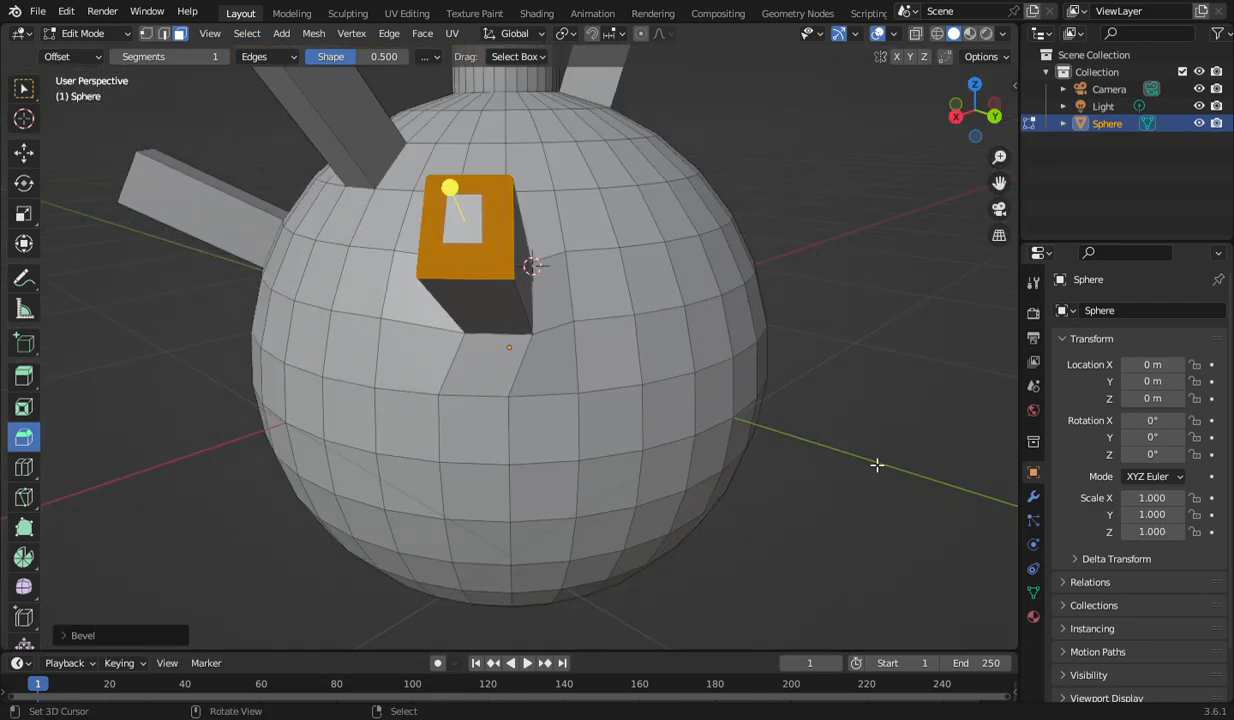
click(790, 426)
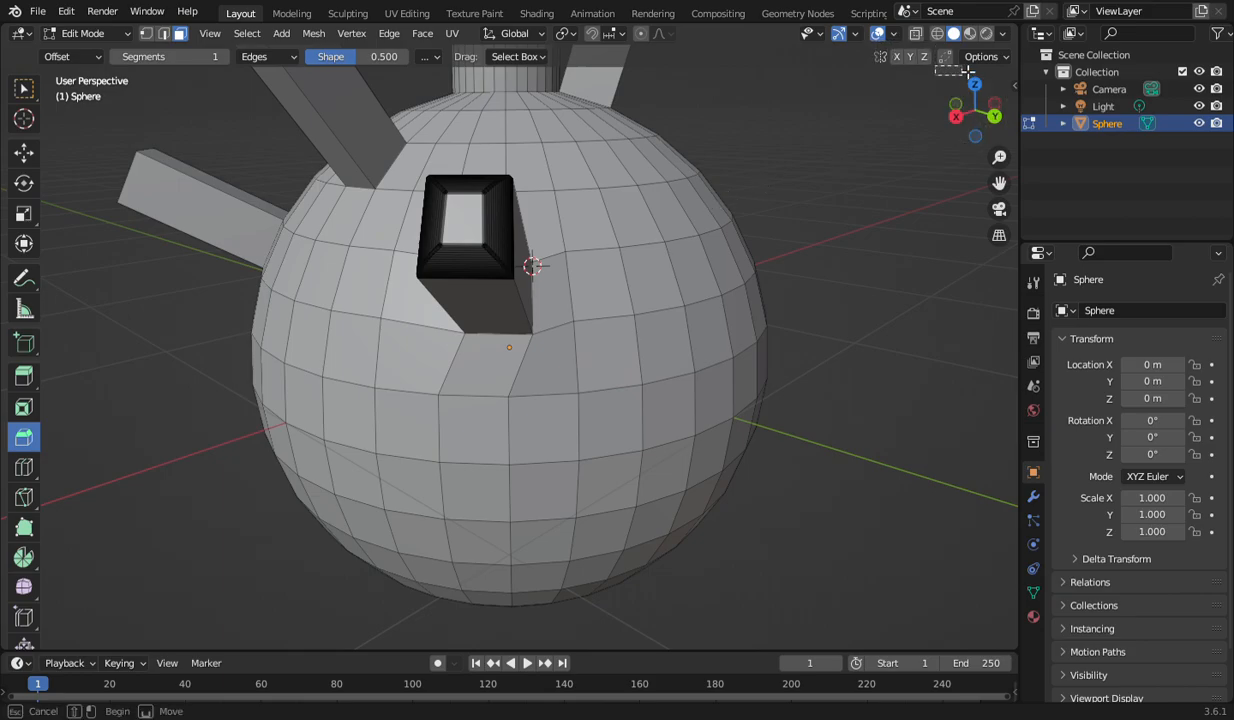
- Examine the bevelled block tip and the rest of the sphere from several sides and distances
drag(962, 115, 1017, 121)
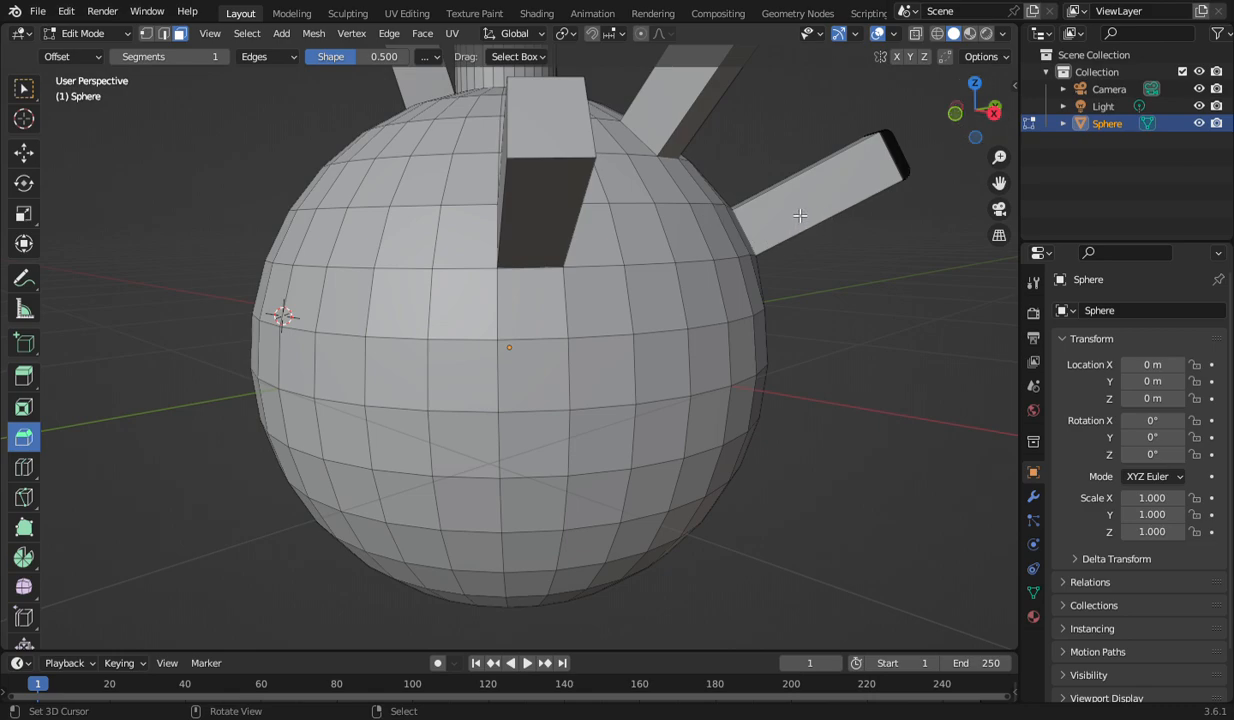
scroll(717, 258, down, 5)
scroll(716, 262, up, 1)
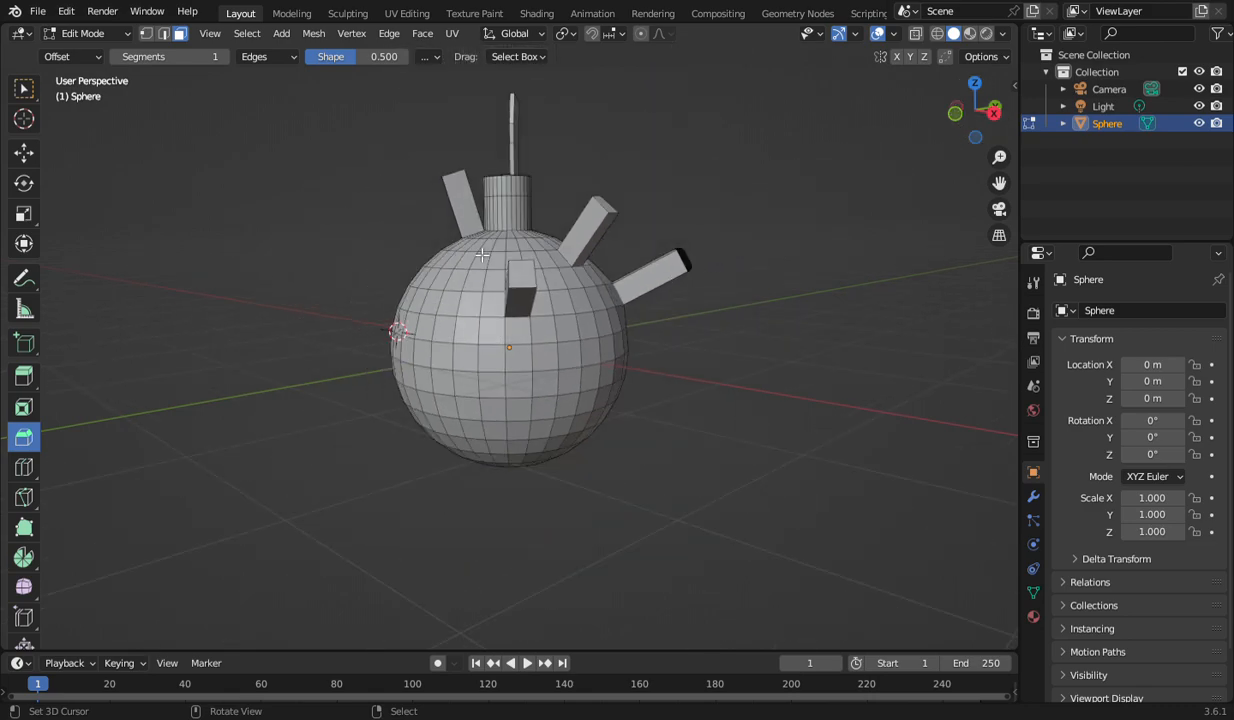
scroll(557, 305, down, 3)
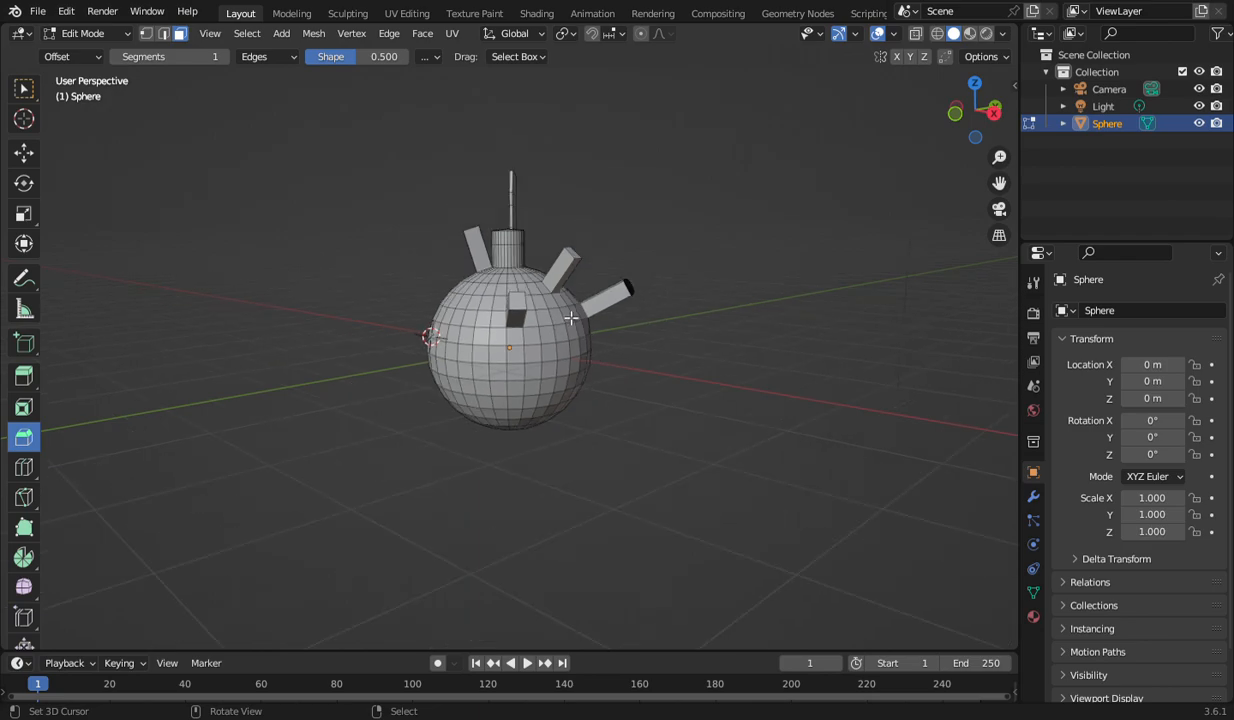
scroll(628, 275, up, 6)
drag(988, 104, 805, 108)
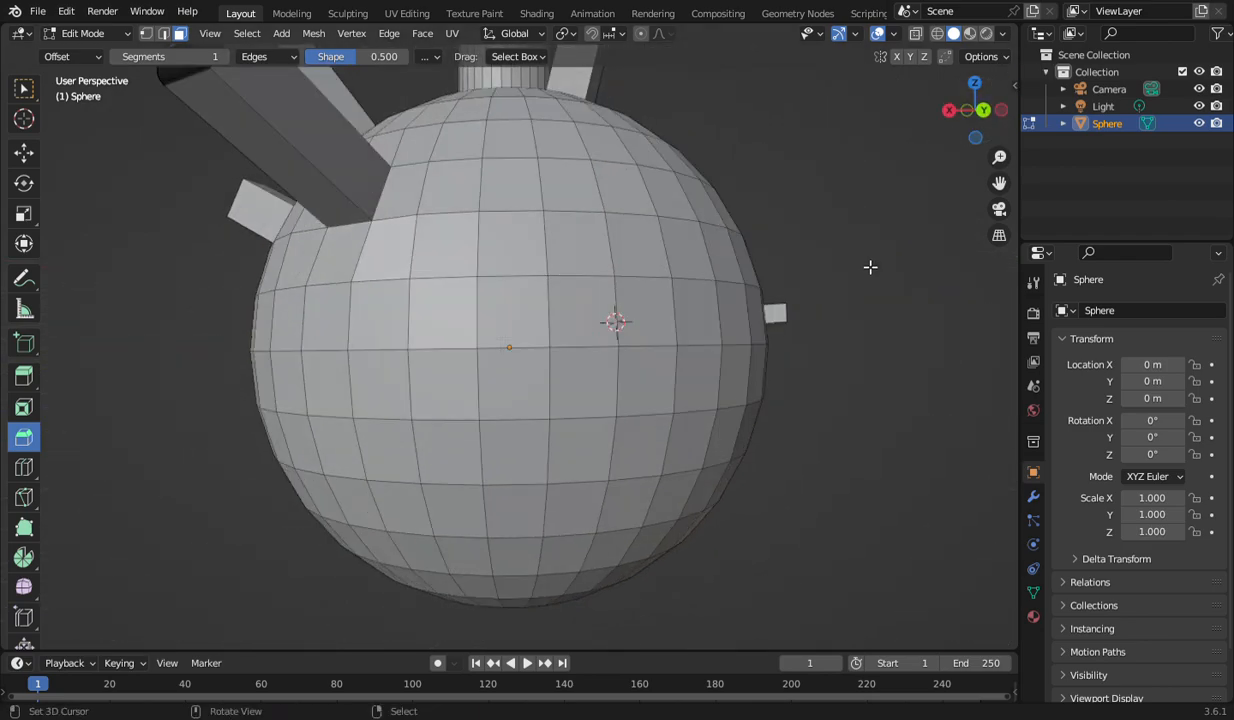
scroll(837, 286, down, 5)
scroll(640, 304, up, 4)
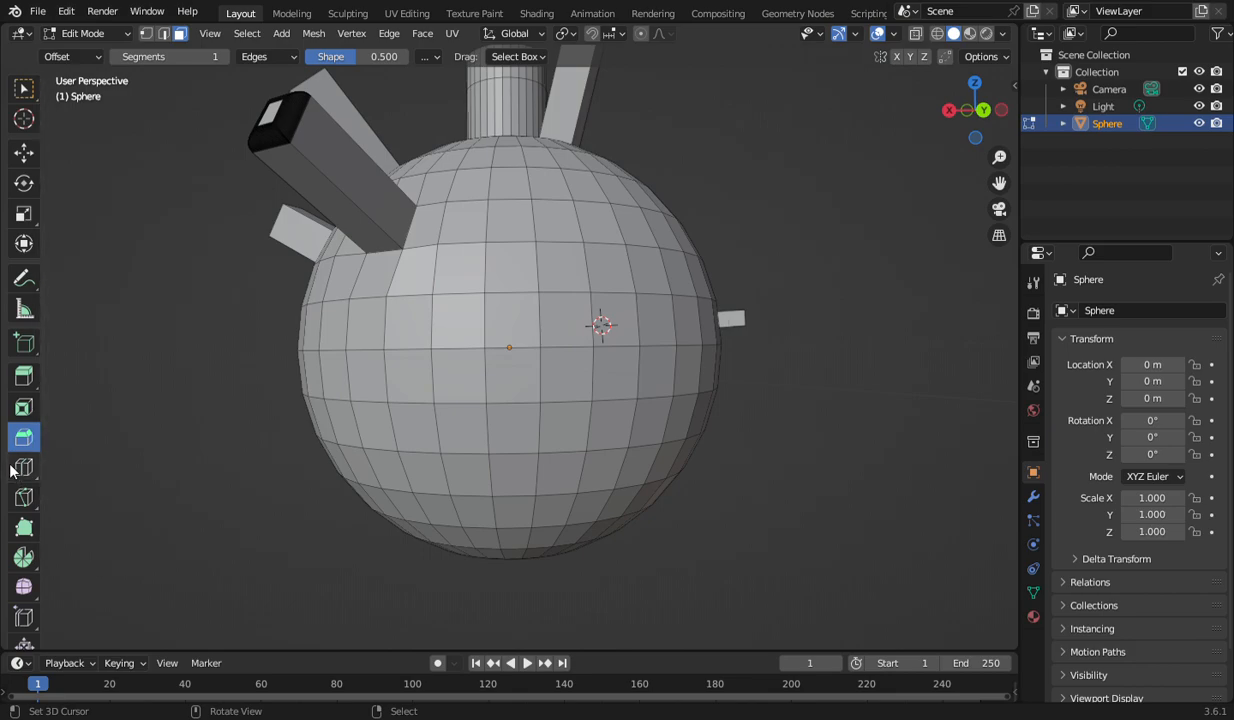
- Add two vertical loop cuts around the sphere and one horizontal loop cut above its equator with the Loop Cut tool
click(18, 468)
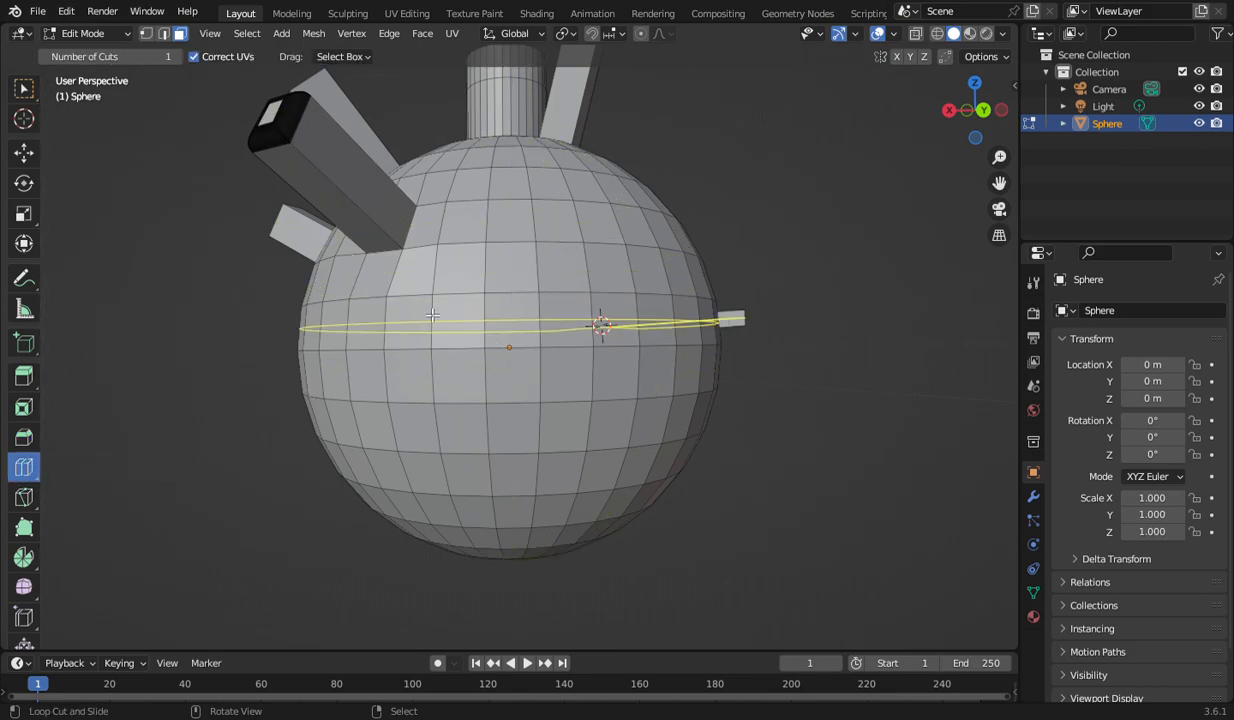
click(463, 296)
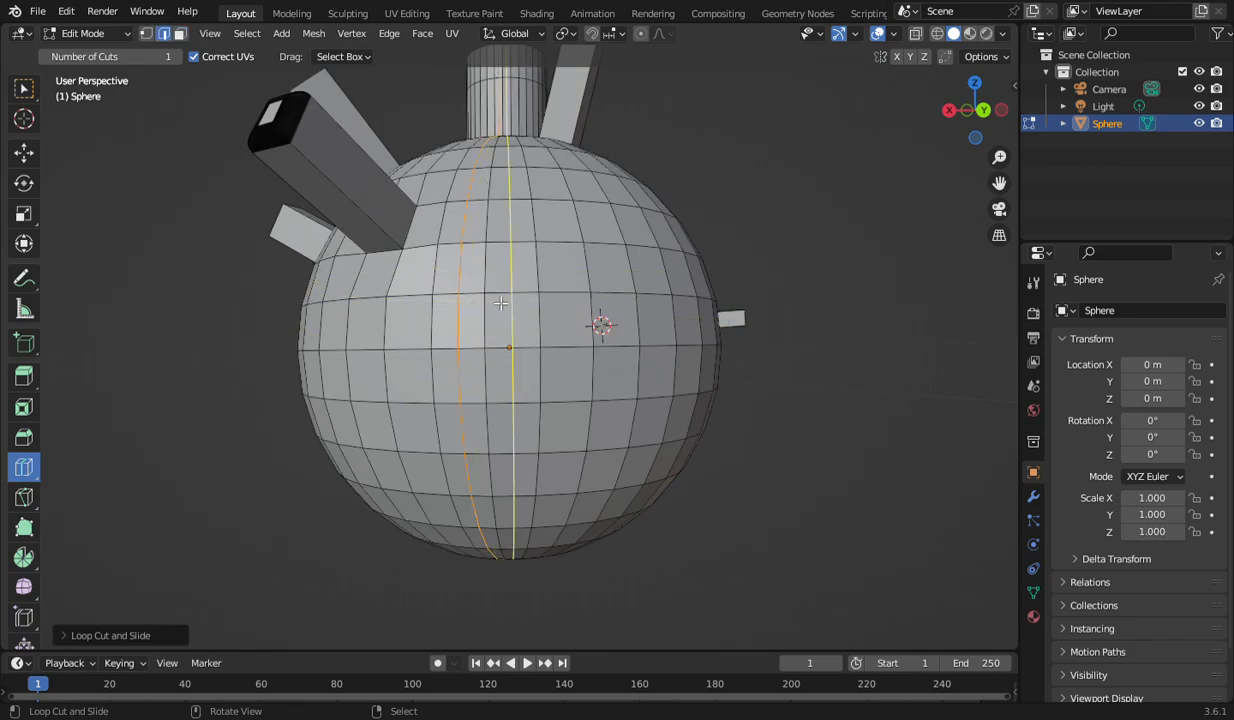
click(617, 312)
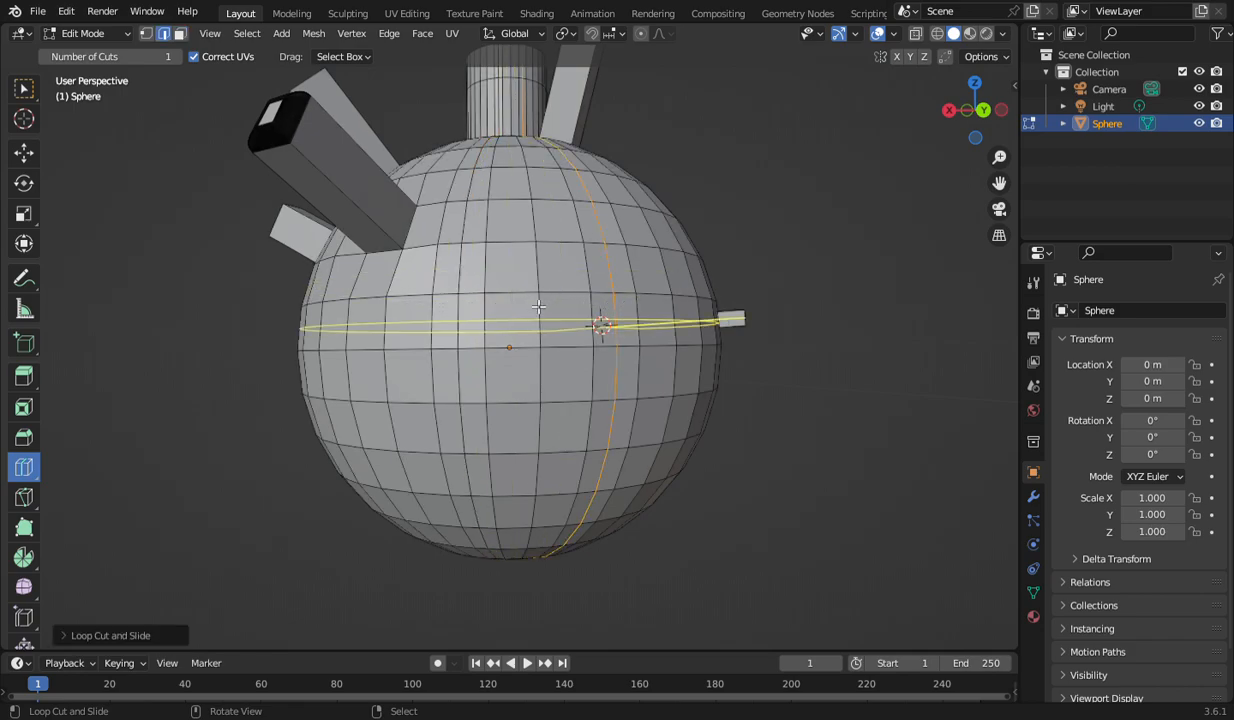
click(459, 283)
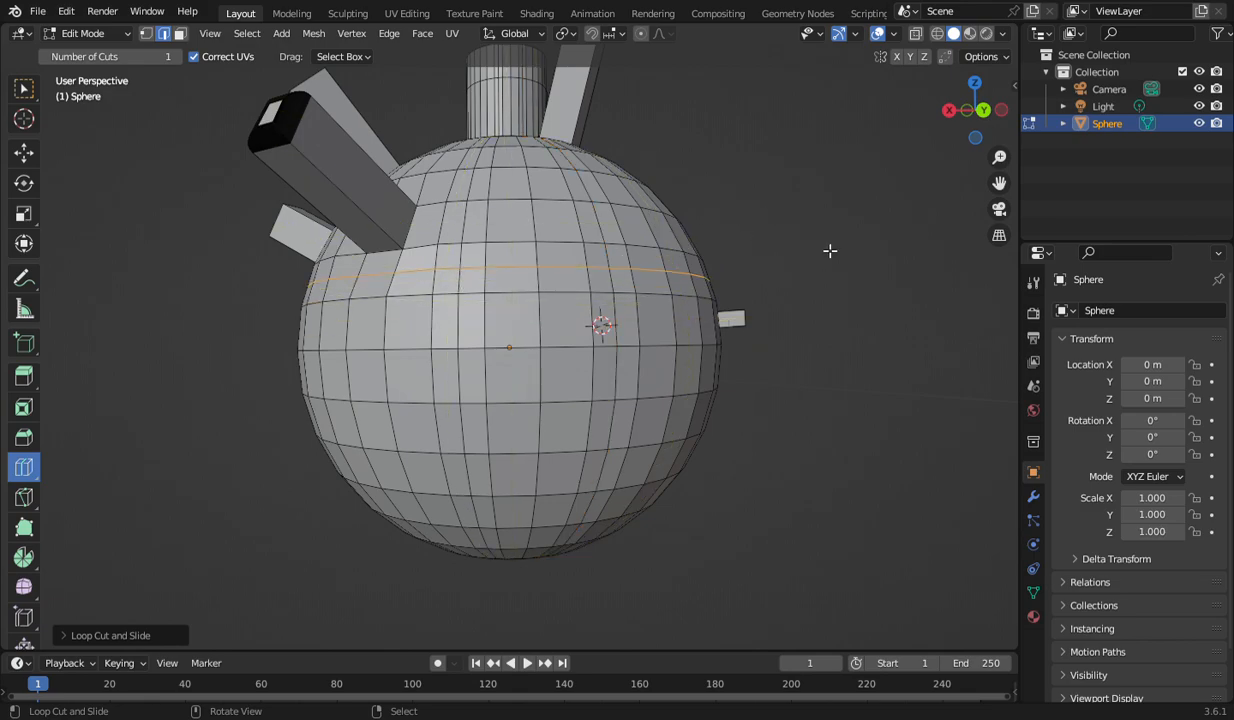
click(829, 251)
- Return to Object Mode with the box selection tool active and delete the sphere
click(24, 88)
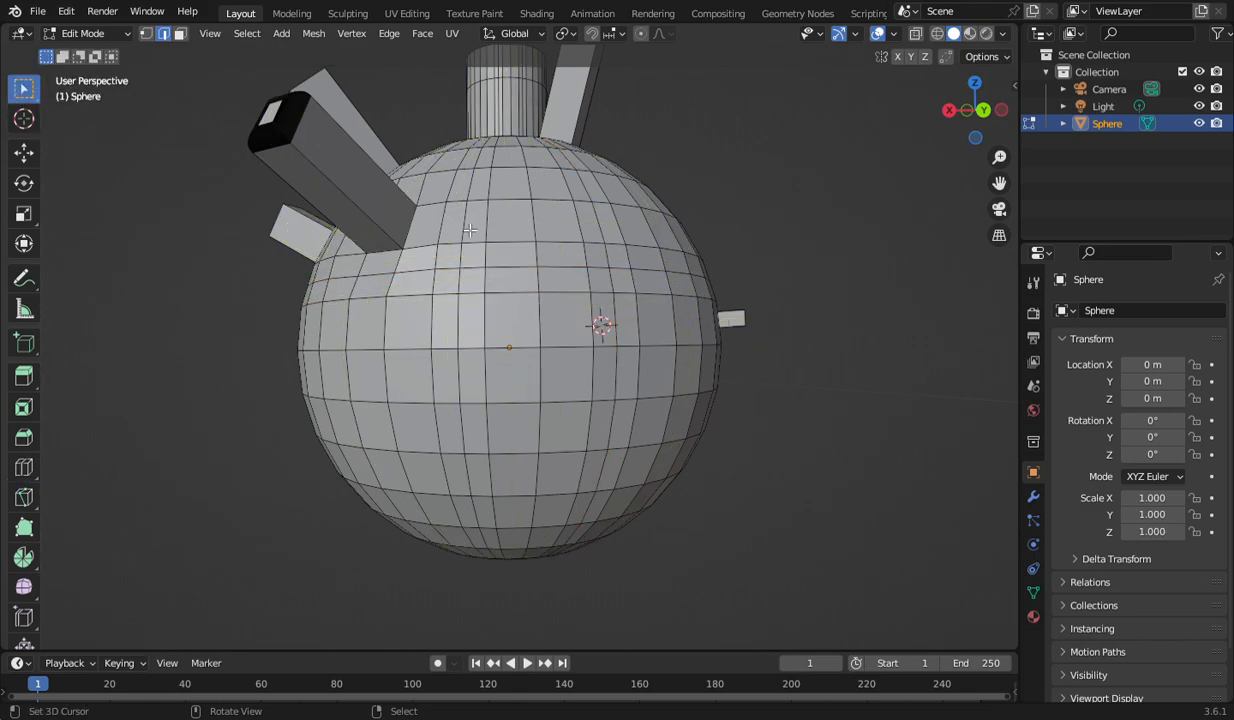
scroll(443, 220, down, 3)
click(88, 34)
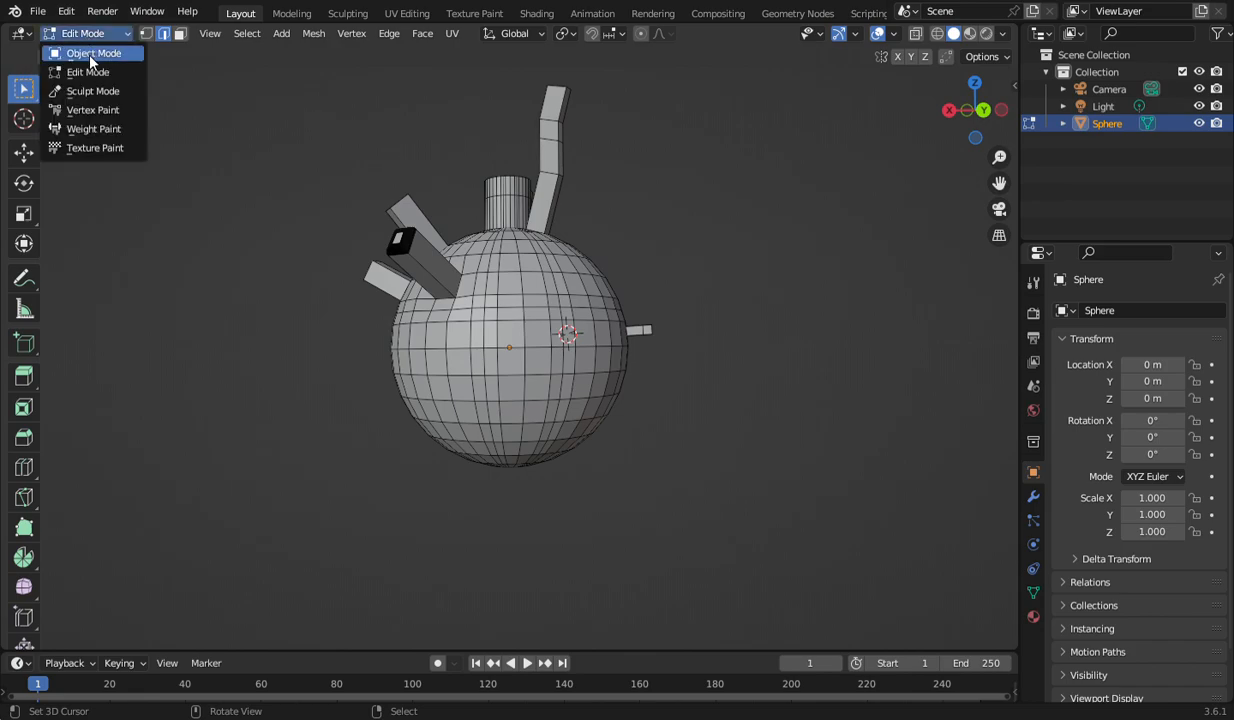
click(90, 53)
key(Delete)
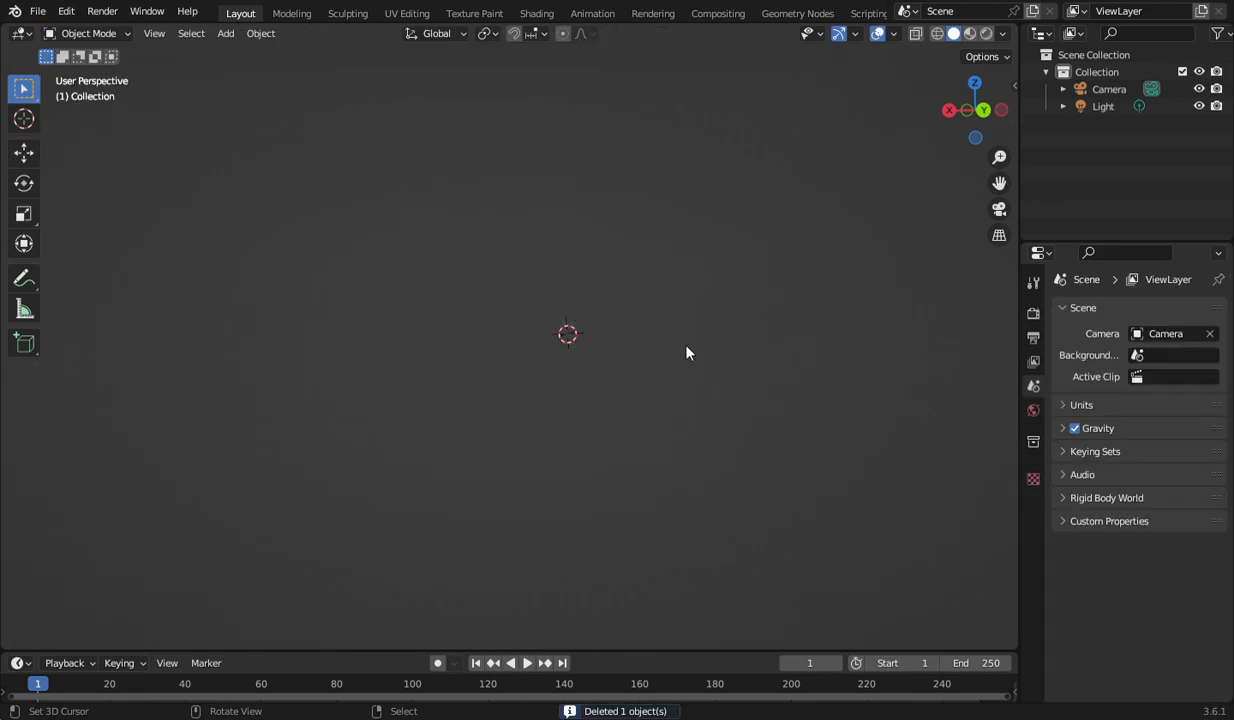
- Add a cube mesh to the empty scene at the 3D cursor
click(226, 33)
mouse_move(278, 53)
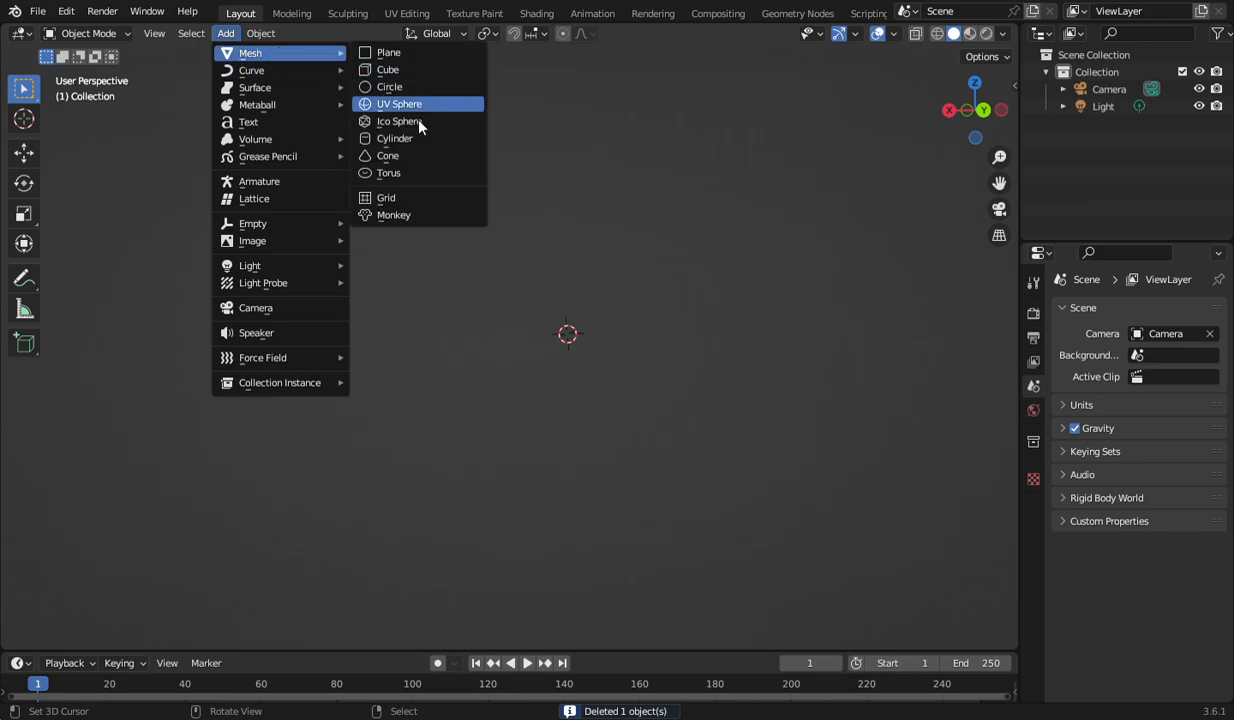
click(385, 70)
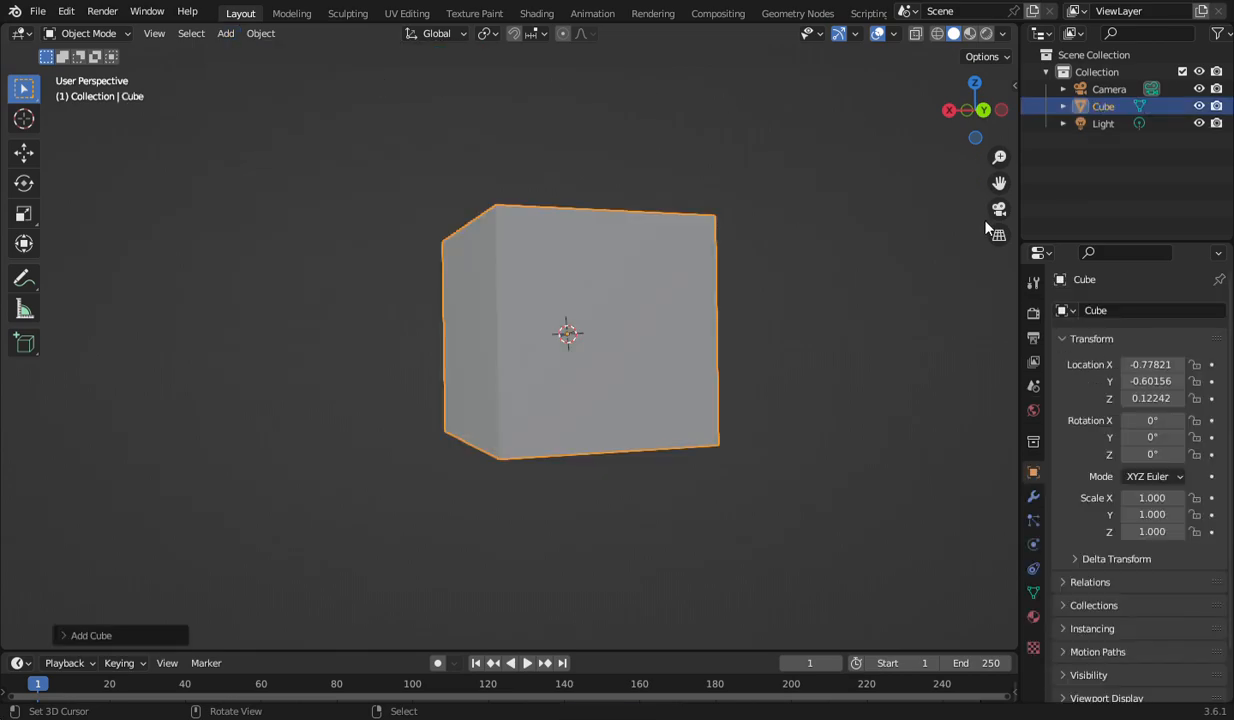
scroll(832, 257, down, 2)
scroll(832, 257, up, 2)
click(916, 38)
click(916, 38)
click(814, 34)
click(999, 235)
click(999, 235)
- Enter Edit Mode on the new cube and reduce the selection to the edge between its top and front faces
mouse_move(964, 137)
mouse_down()
mouse_move(950, 148)
mouse_move(967, 134)
mouse_up()
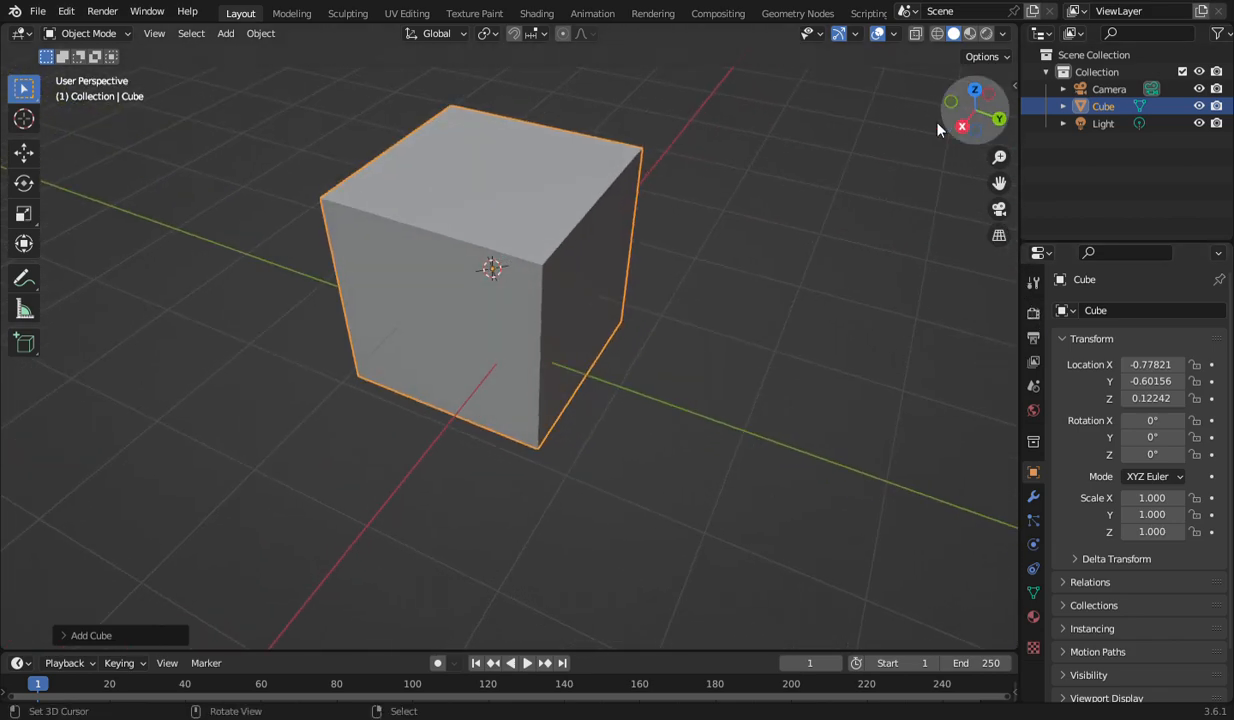
click(85, 33)
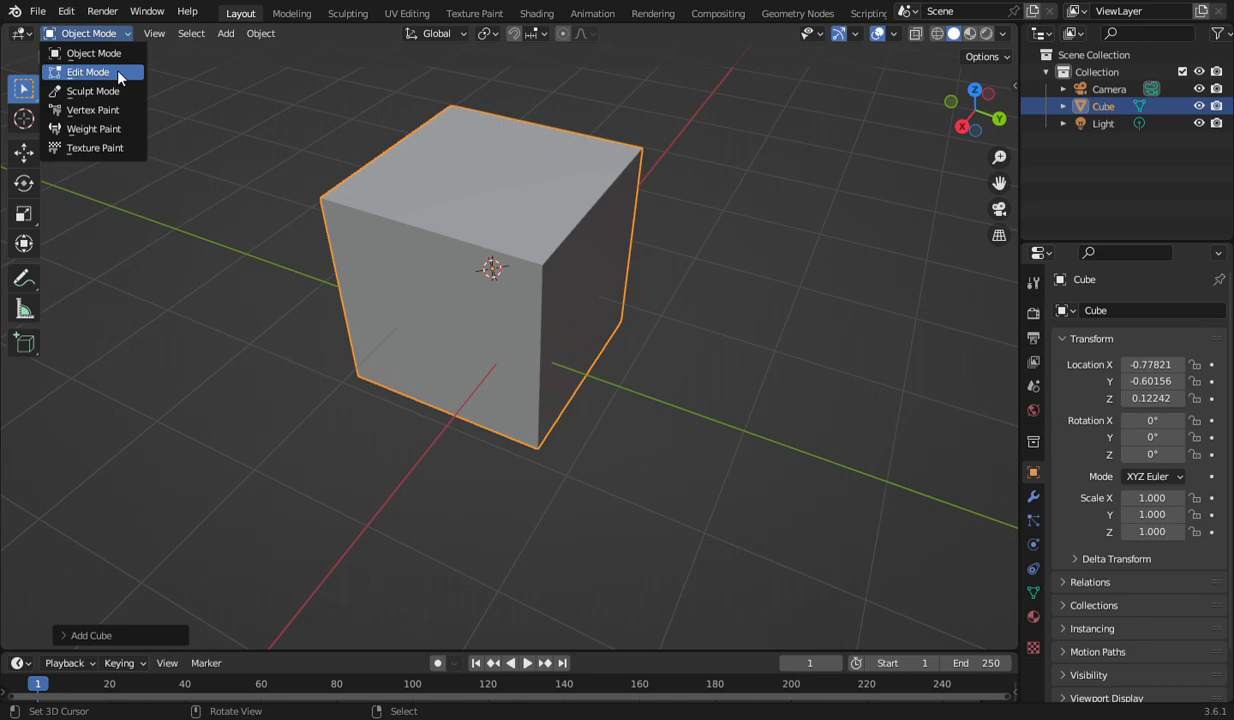
click(118, 74)
drag(968, 112, 835, 281)
middle_drag(835, 281, 794, 268)
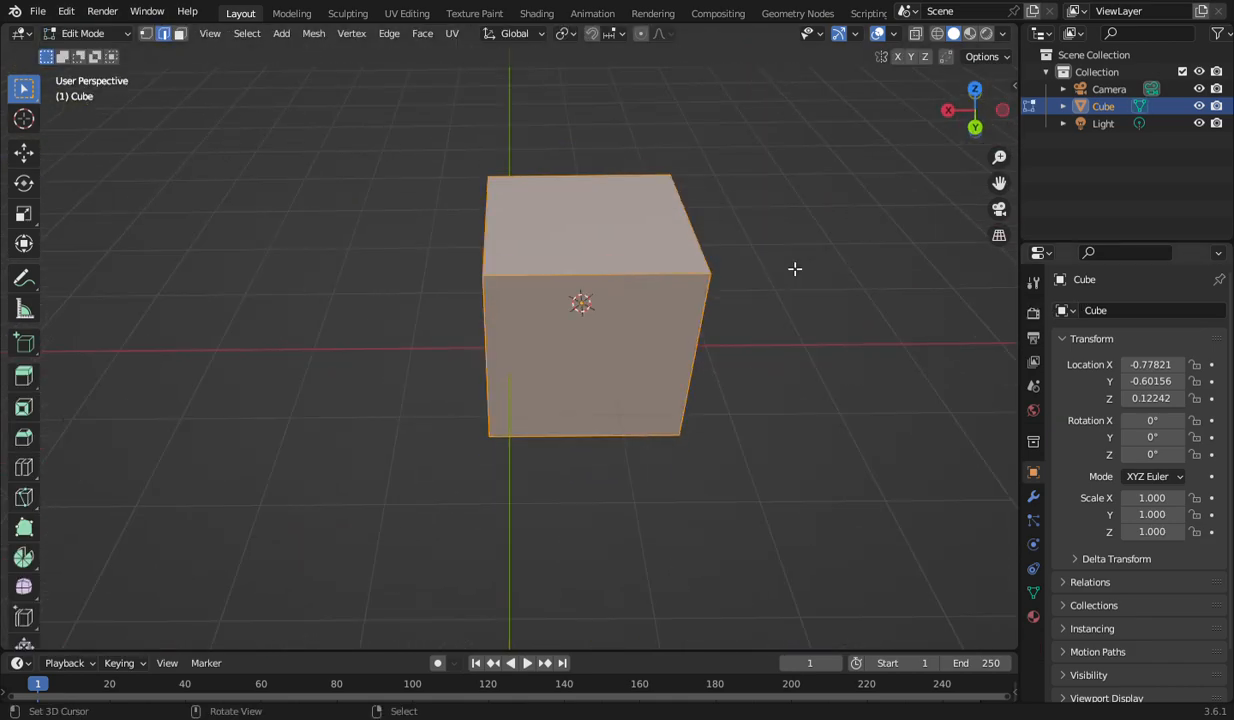
key(alt+a)
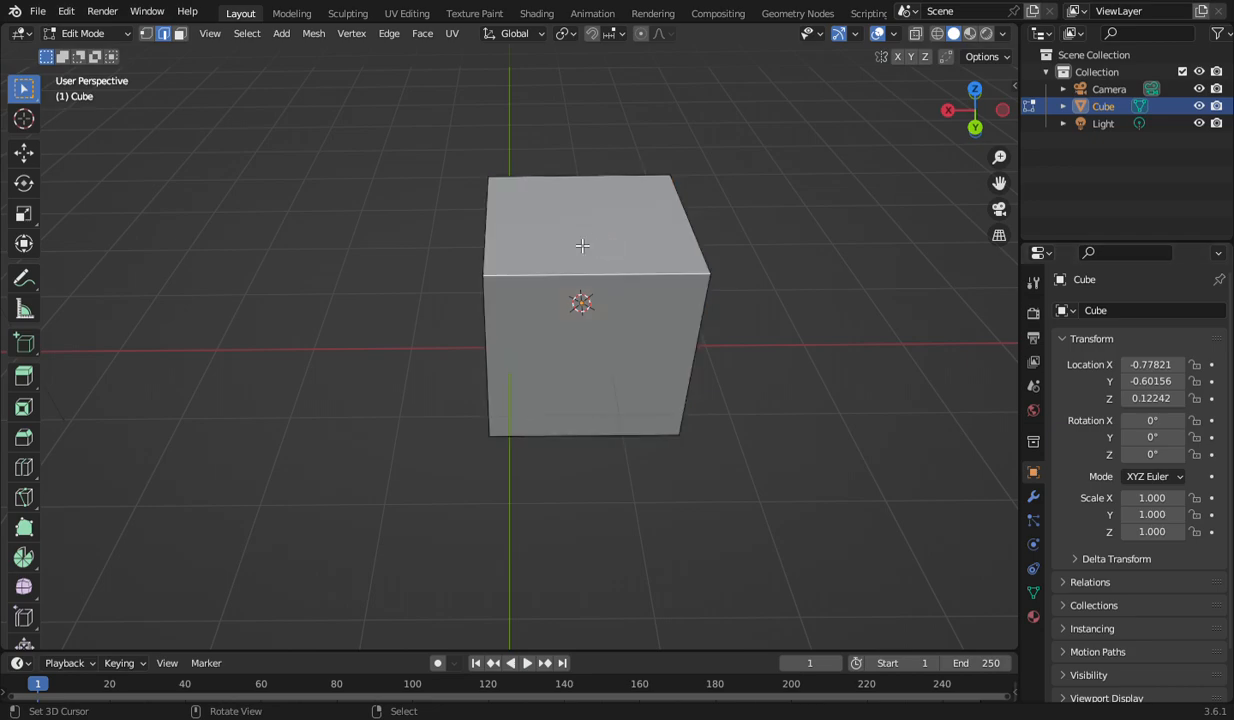
- Switch to face selection and extrude the cube's top face straight upward into a second block with Extrude Region
click(627, 229)
scroll(627, 229, up, 3)
click(370, 110)
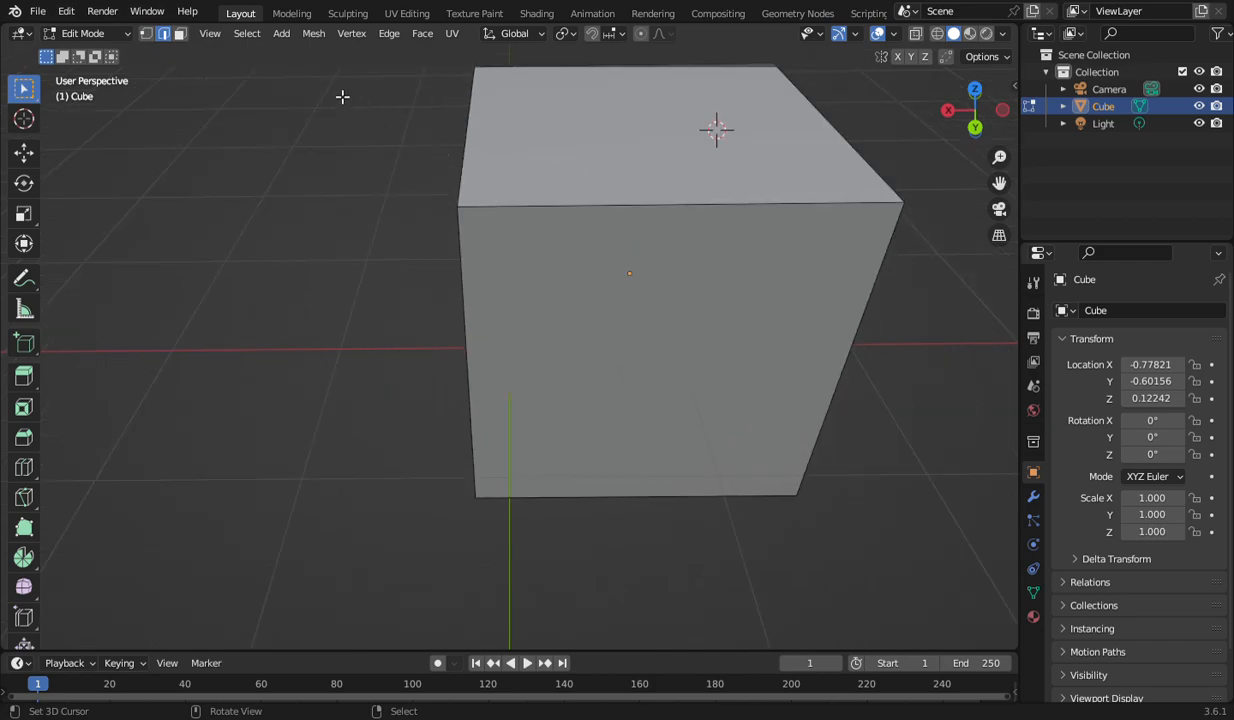
click(180, 33)
click(553, 119)
scroll(553, 119, down, 3)
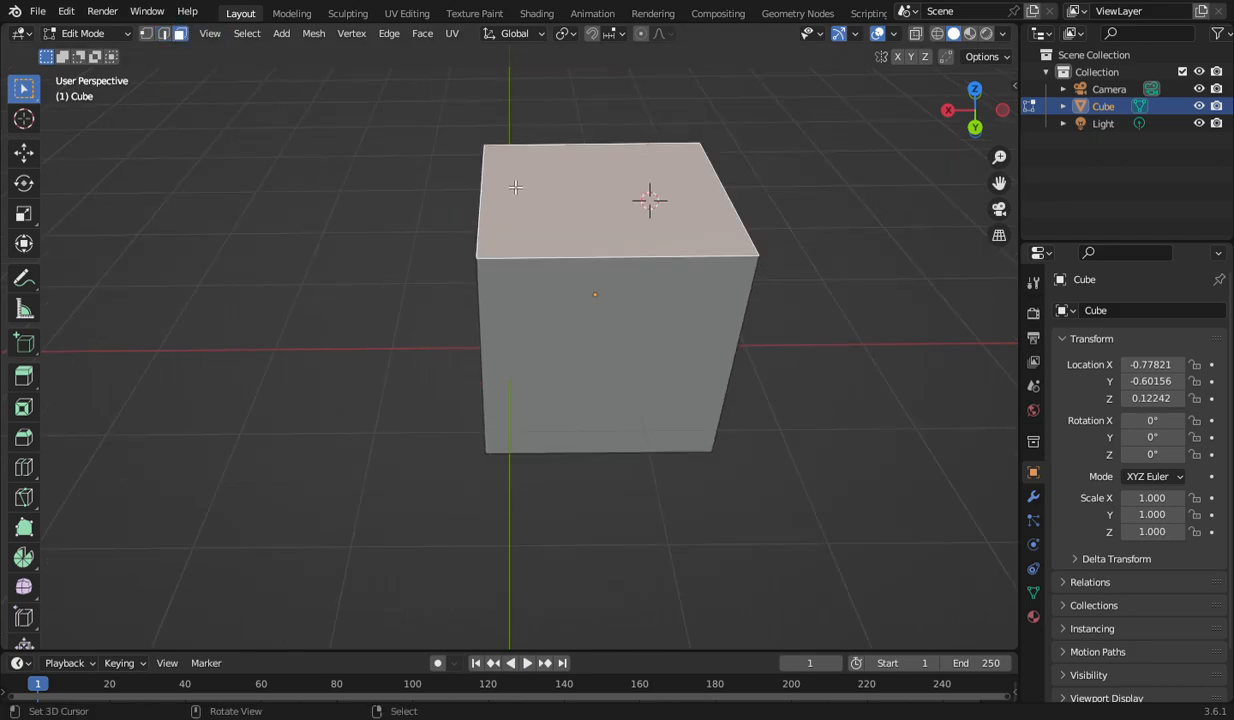
click(24, 375)
drag(608, 130, 625, 574)
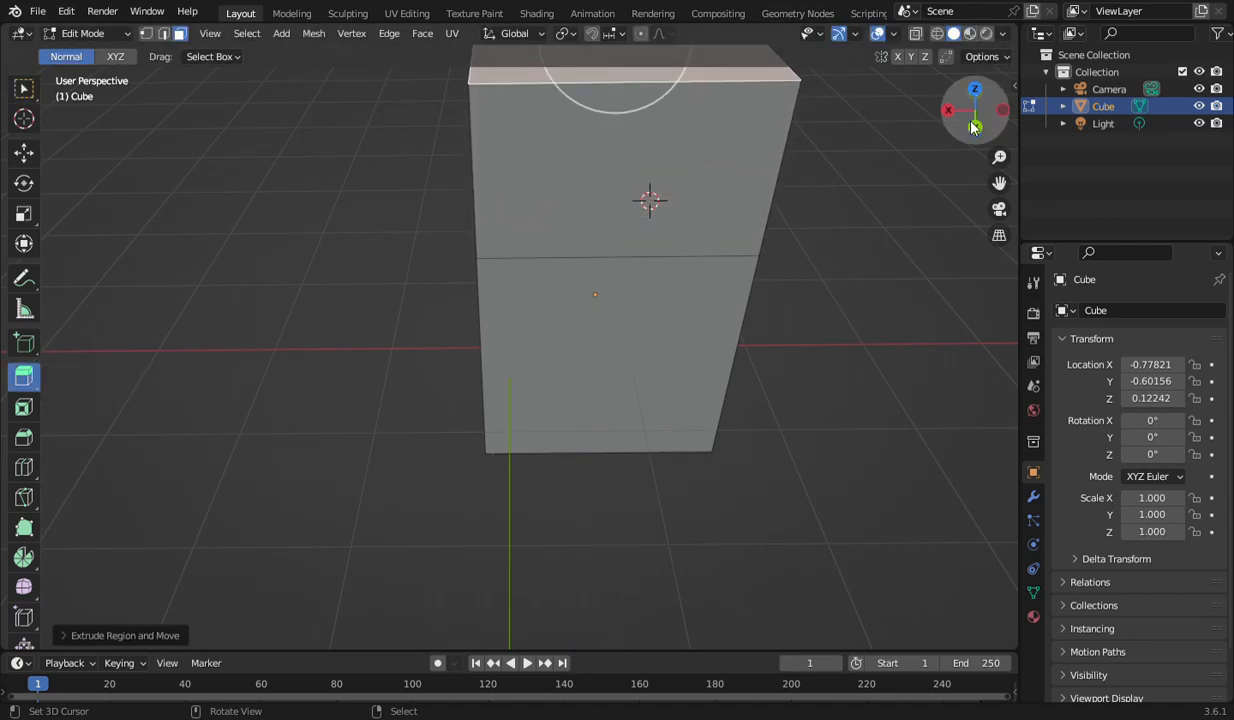
- Scale the extruded top face wider along X and Y, ending with a further X scaling of about 1.38 so the upper block flares out
middle_drag(822, 210, 836, 228)
scroll(830, 226, down, 1)
scroll(325, 317, down, 1)
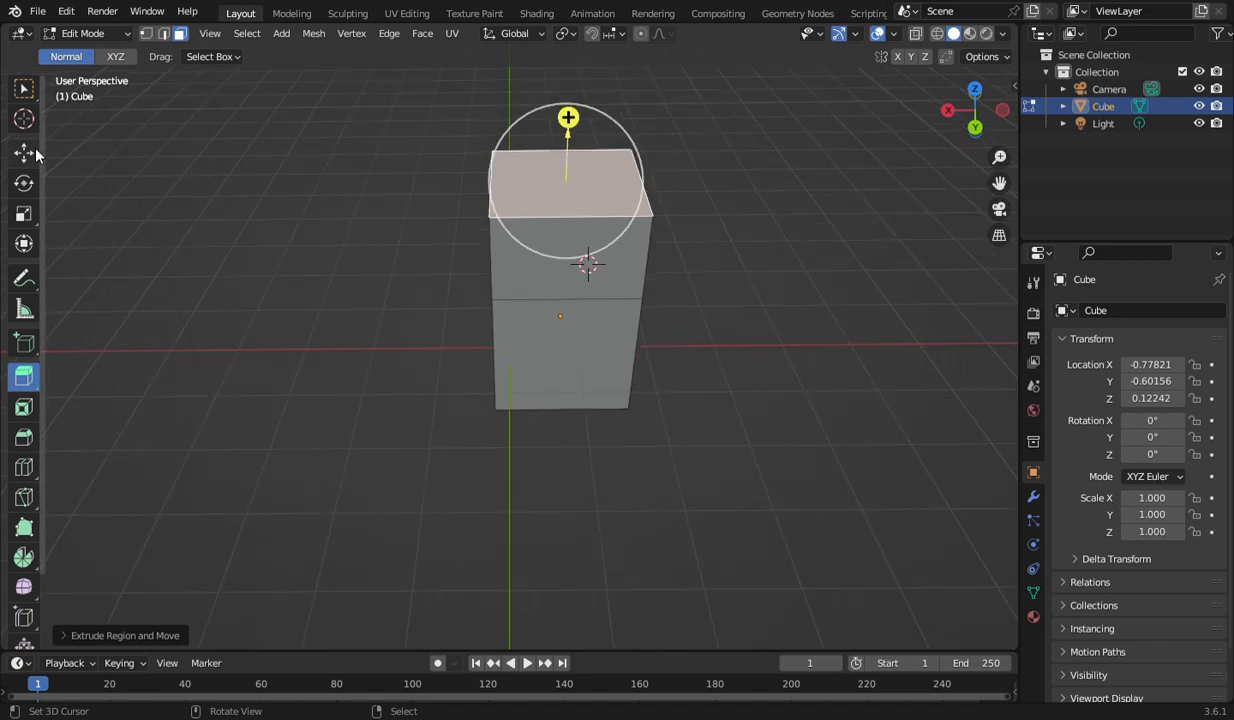
click(22, 213)
drag(496, 184, 500, 188)
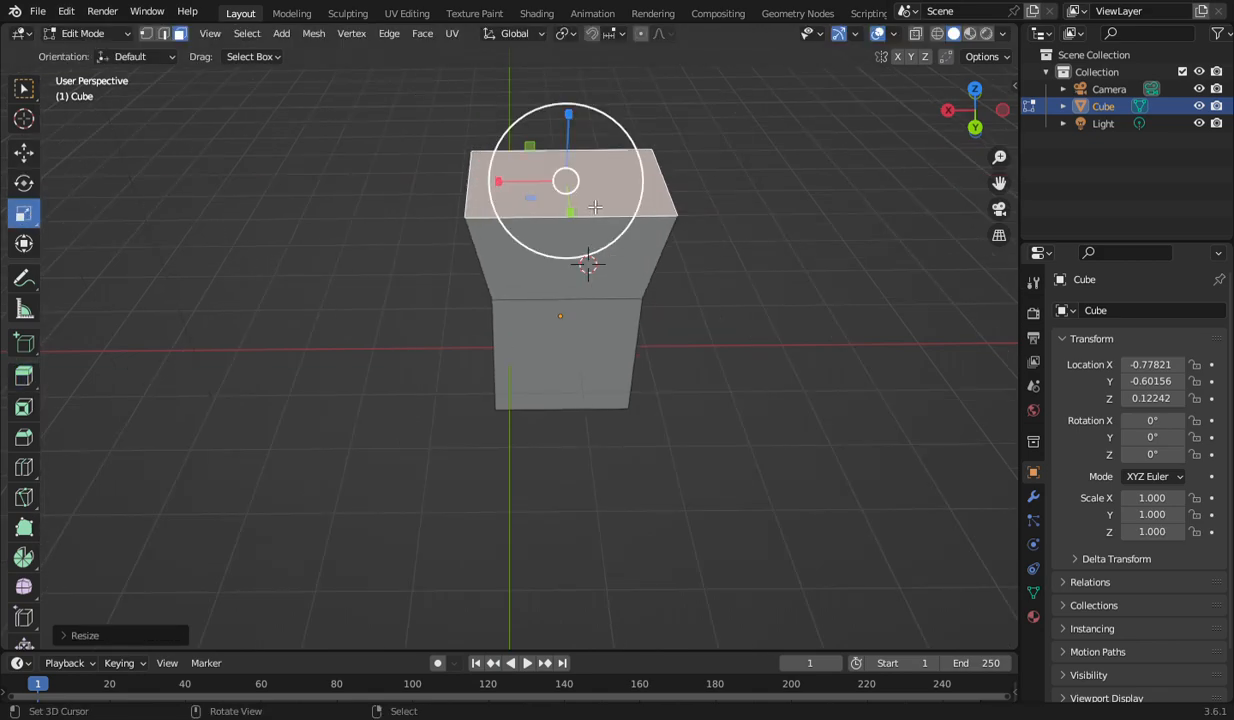
drag(577, 206, 568, 205)
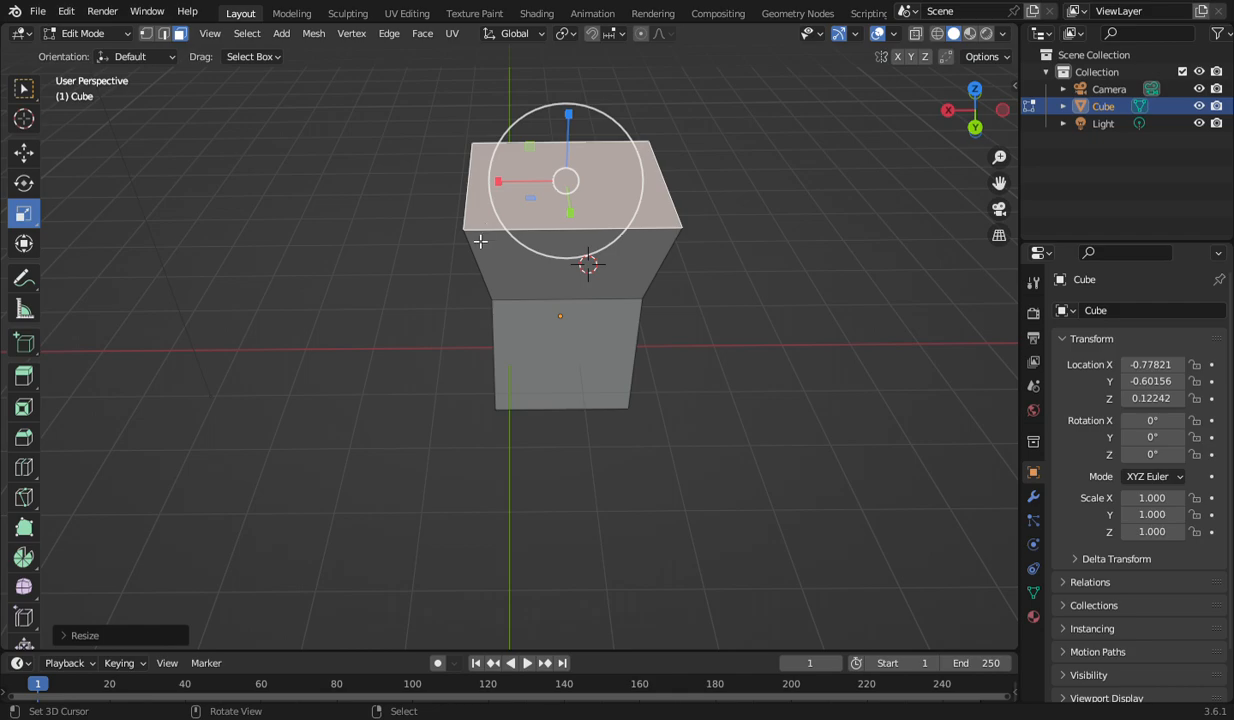
key(s)
key(x)
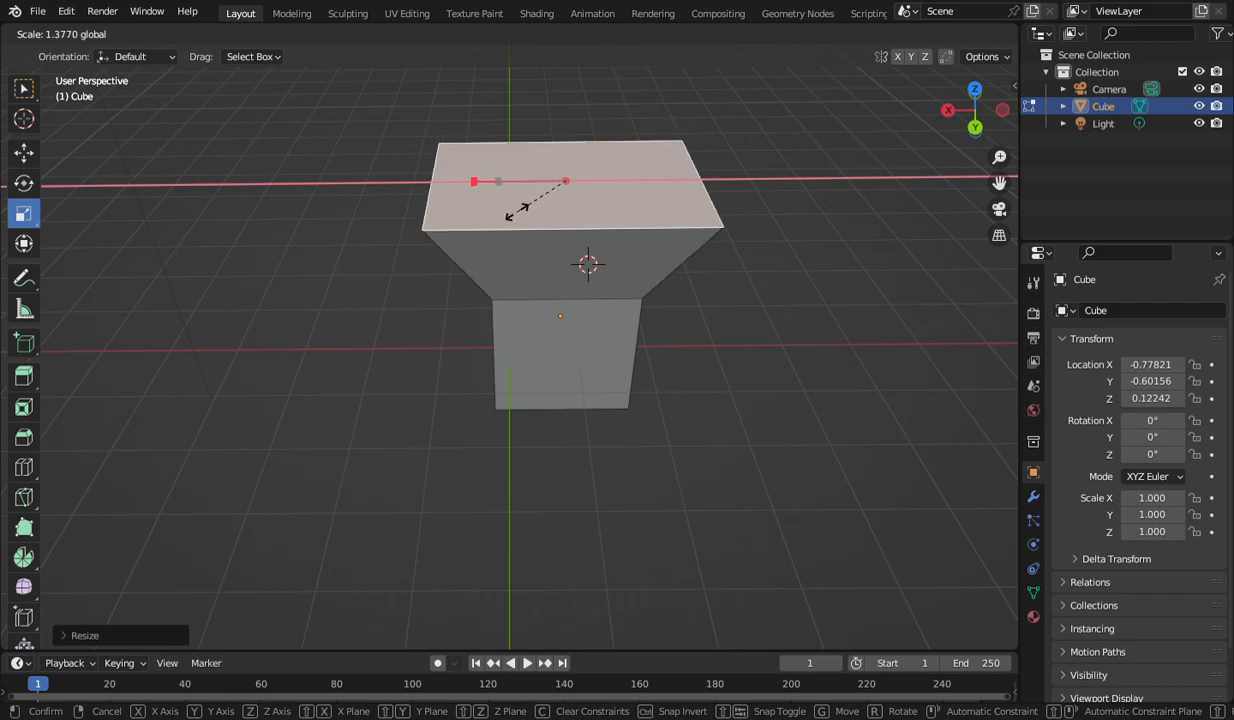
click(516, 211)
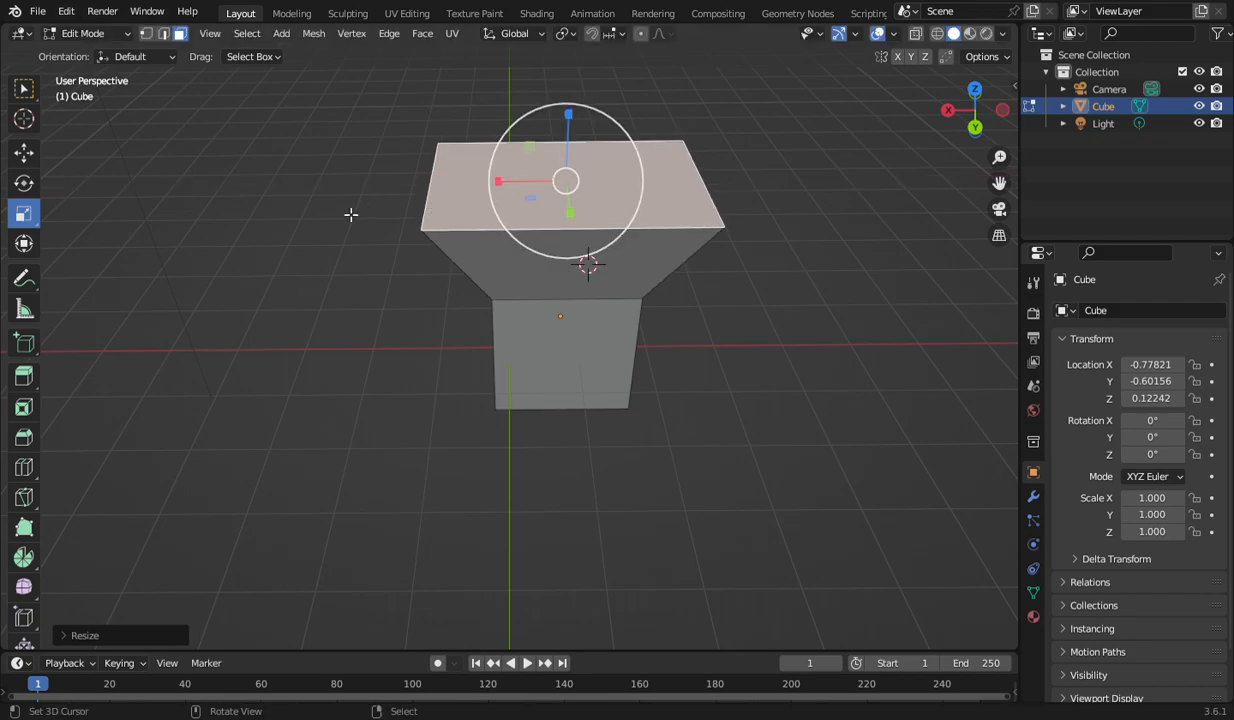
- Bevel the edges of the flared top face slightly with one segment and clear the selection
click(24, 437)
mouse_move(569, 94)
mouse_down()
mouse_move(570, 78)
mouse_move(573, 96)
mouse_up()
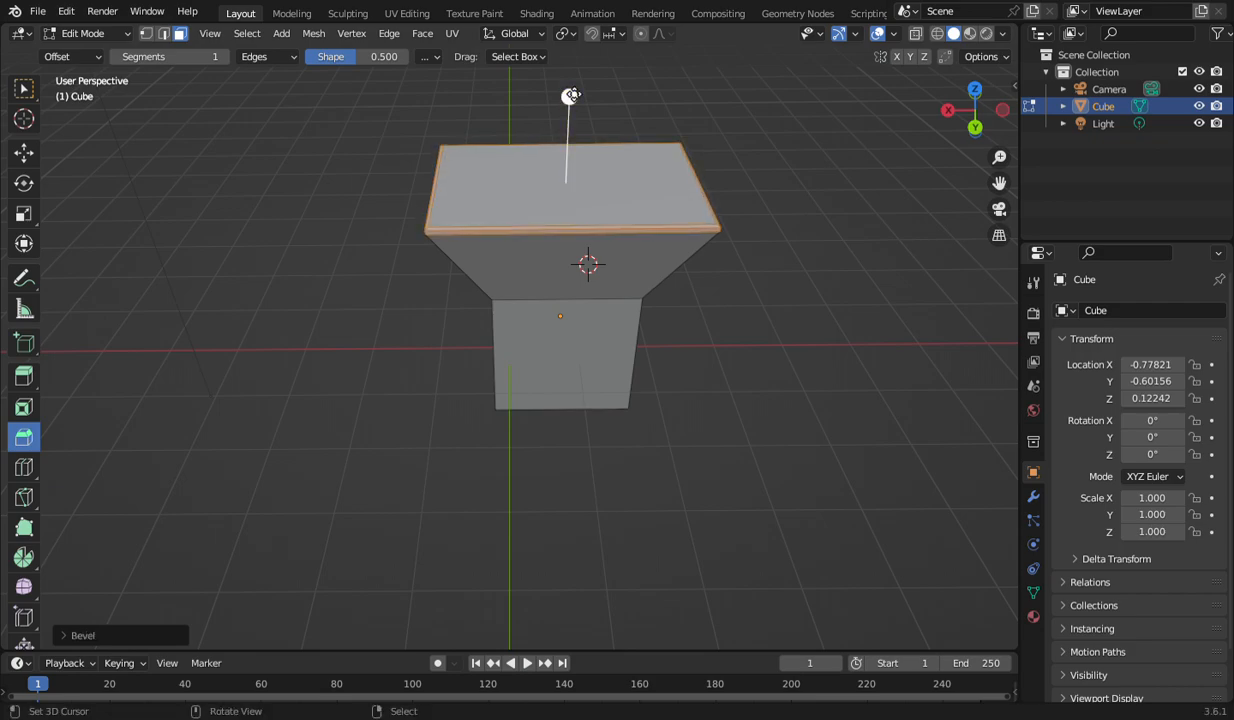
click(875, 340)
- Select the four side faces of the lower block and extrude them slightly upward with Extrude Region
drag(970, 110, 611, 405)
click(543, 378)
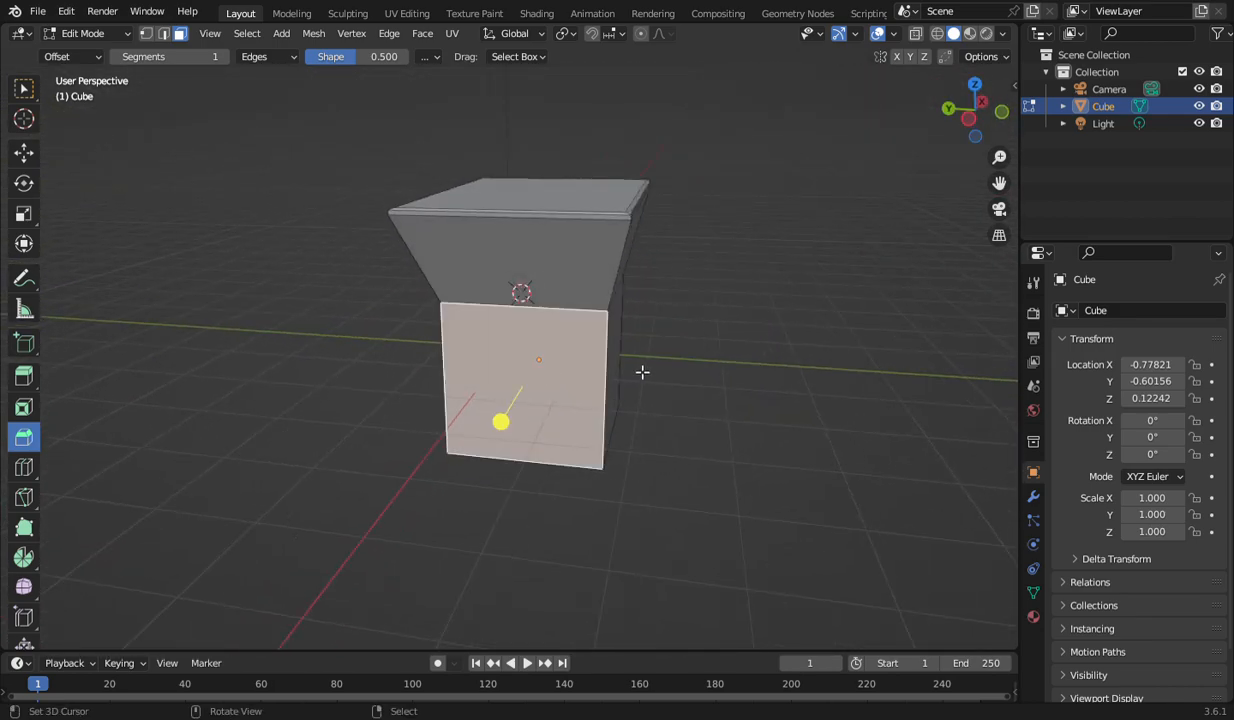
key(ctrl+z)
key(ctrl+shift+z)
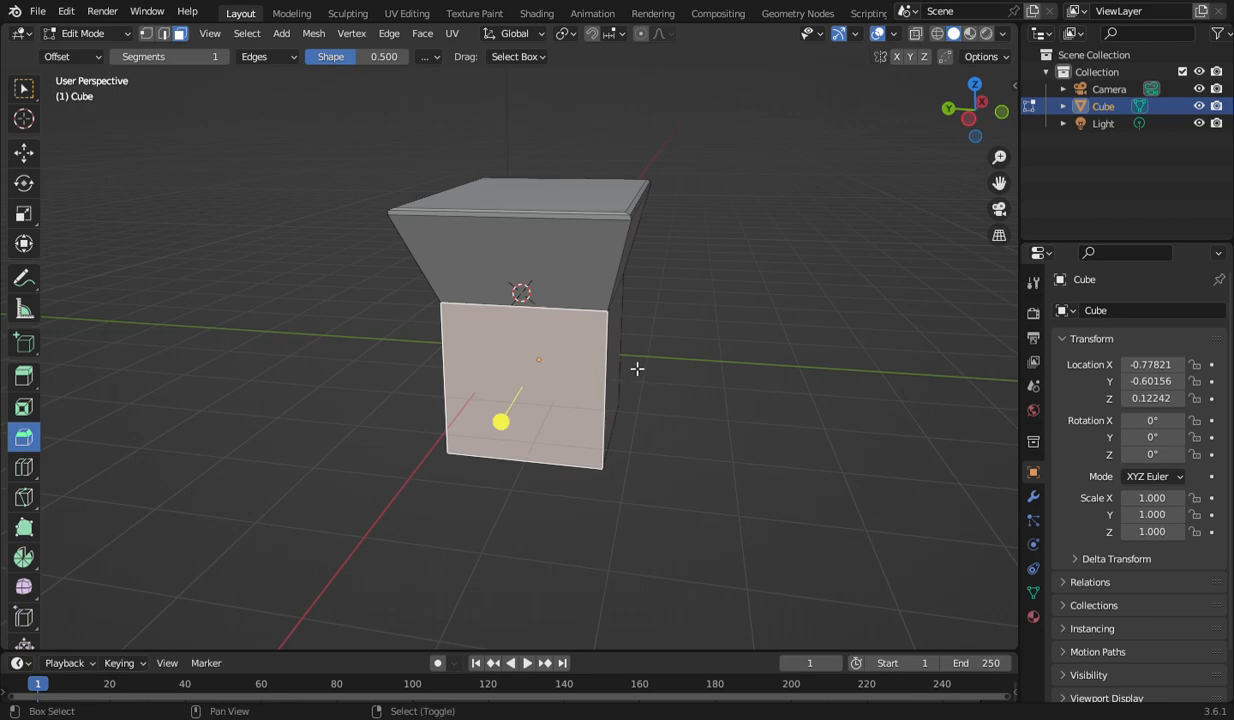
drag(962, 118, 865, 118)
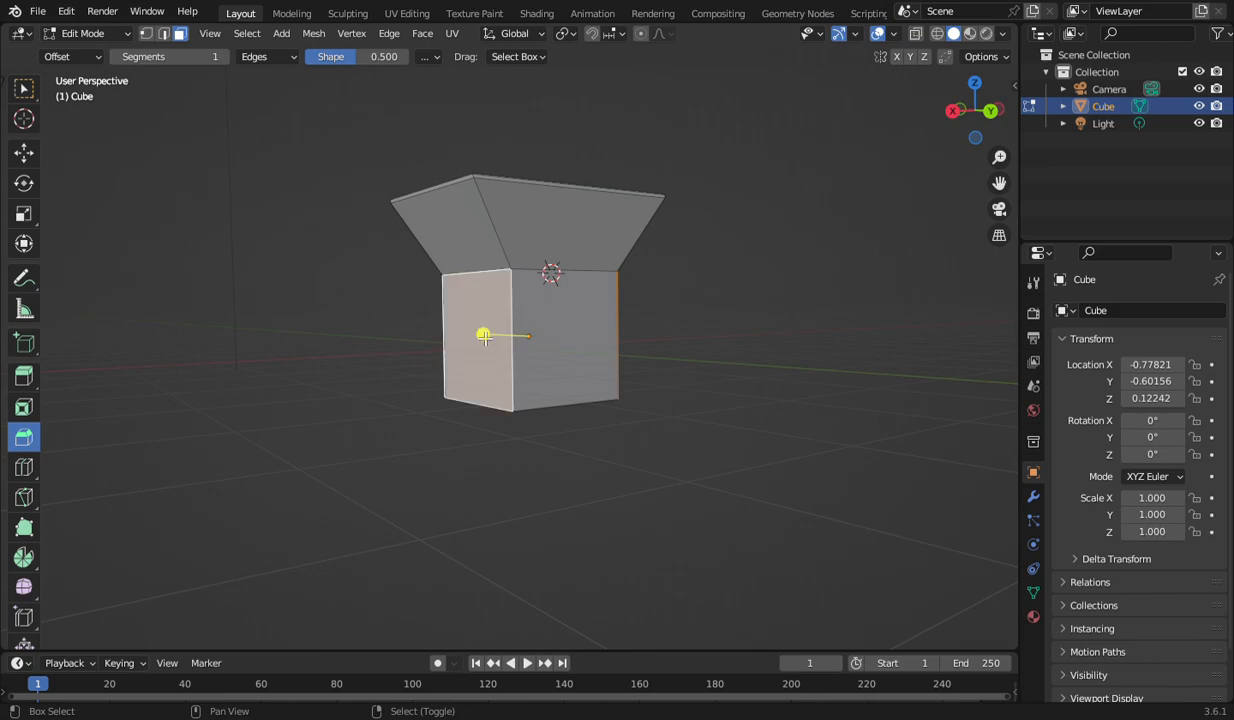
shift+click(569, 320)
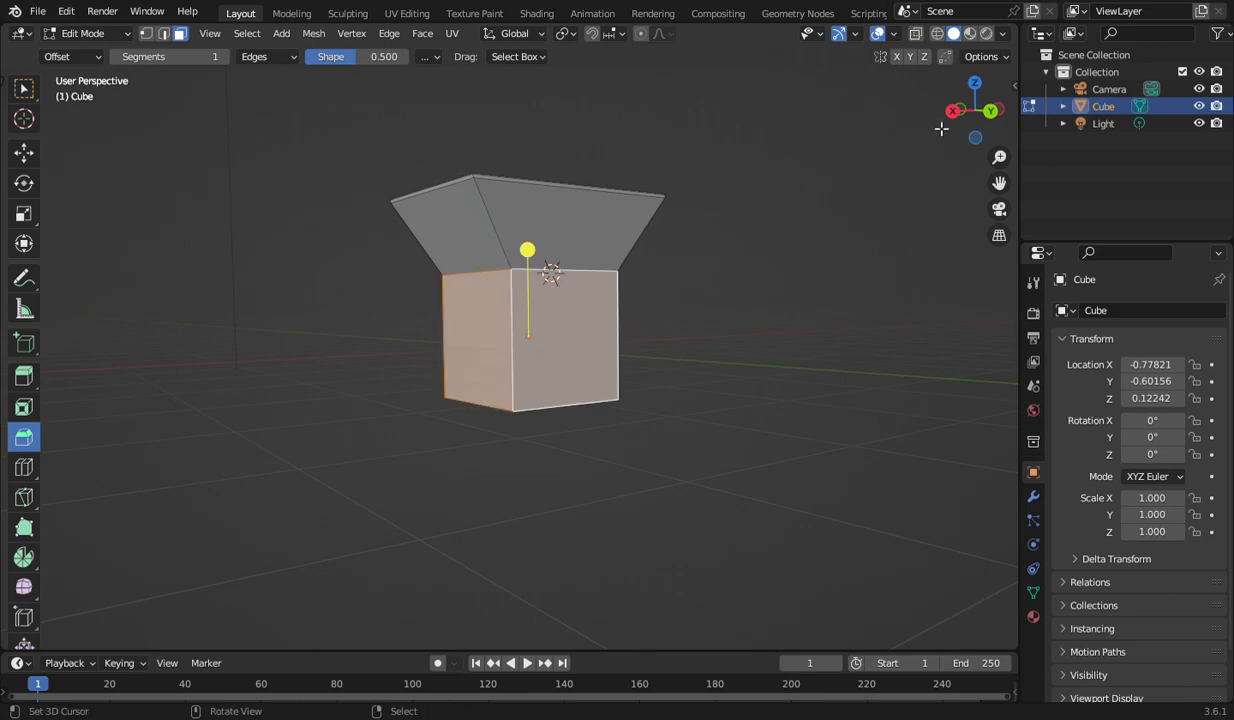
drag(958, 114, 840, 120)
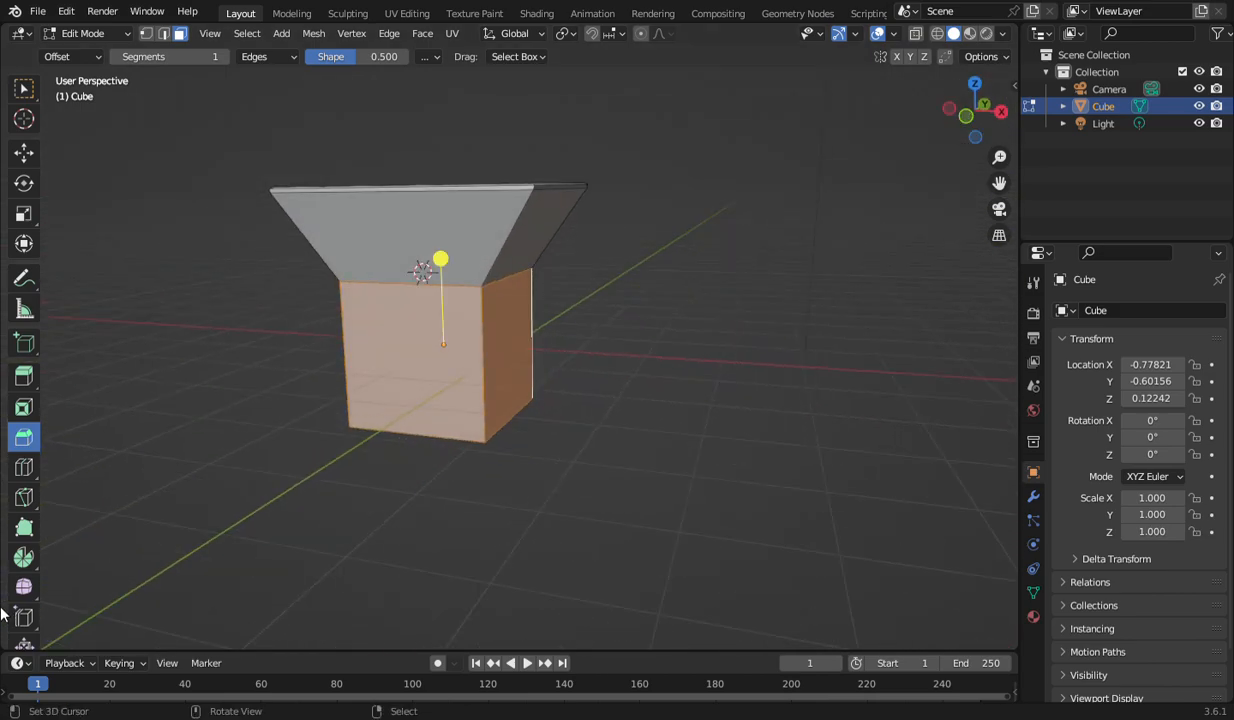
click(24, 375)
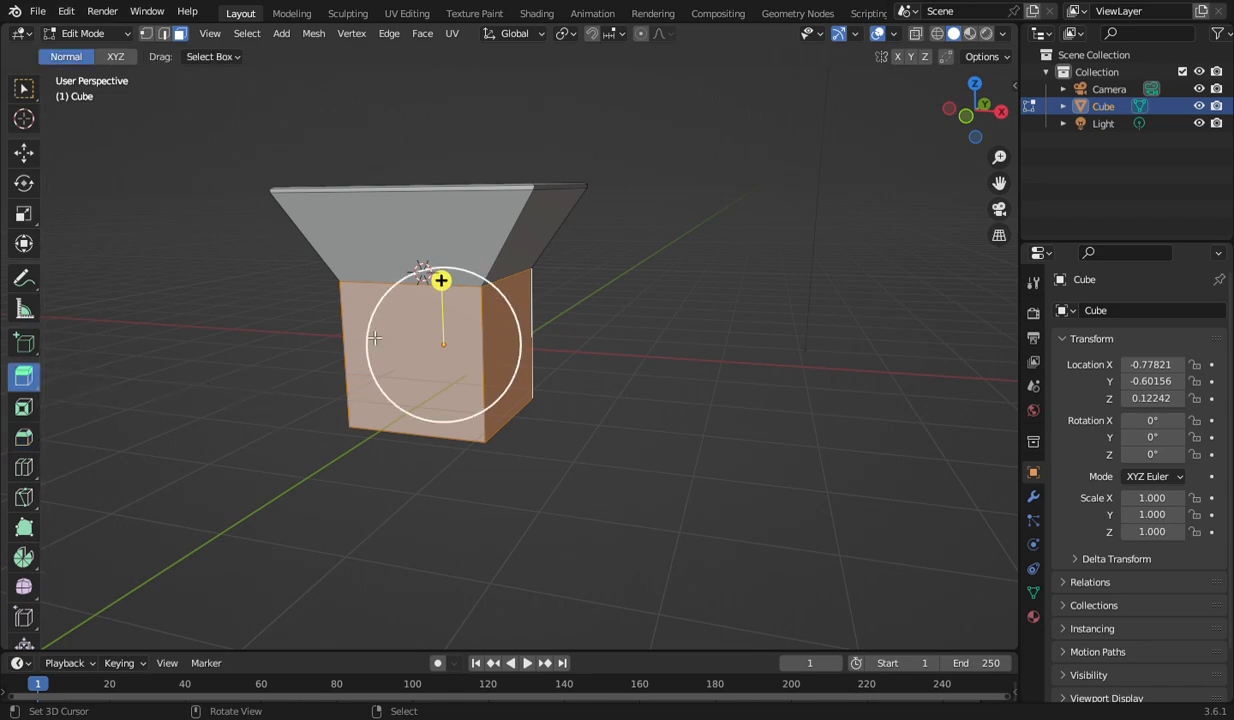
mouse_move(441, 280)
mouse_down()
mouse_move(421, 275)
mouse_move(428, 248)
mouse_move(427, 273)
mouse_move(440, 273)
mouse_up()
- Extrude the selected side faces outward with Extrude Along Normals to form a wide base around the lower block
drag(20, 375, 86, 392)
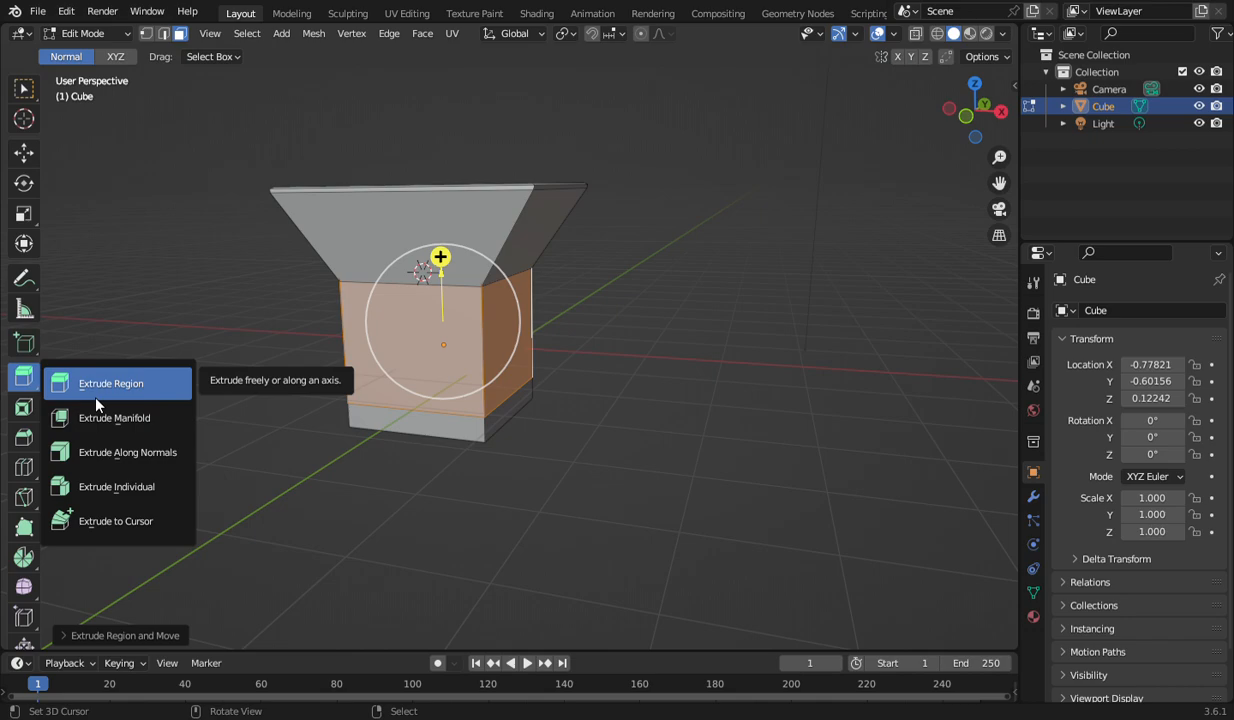
click(118, 453)
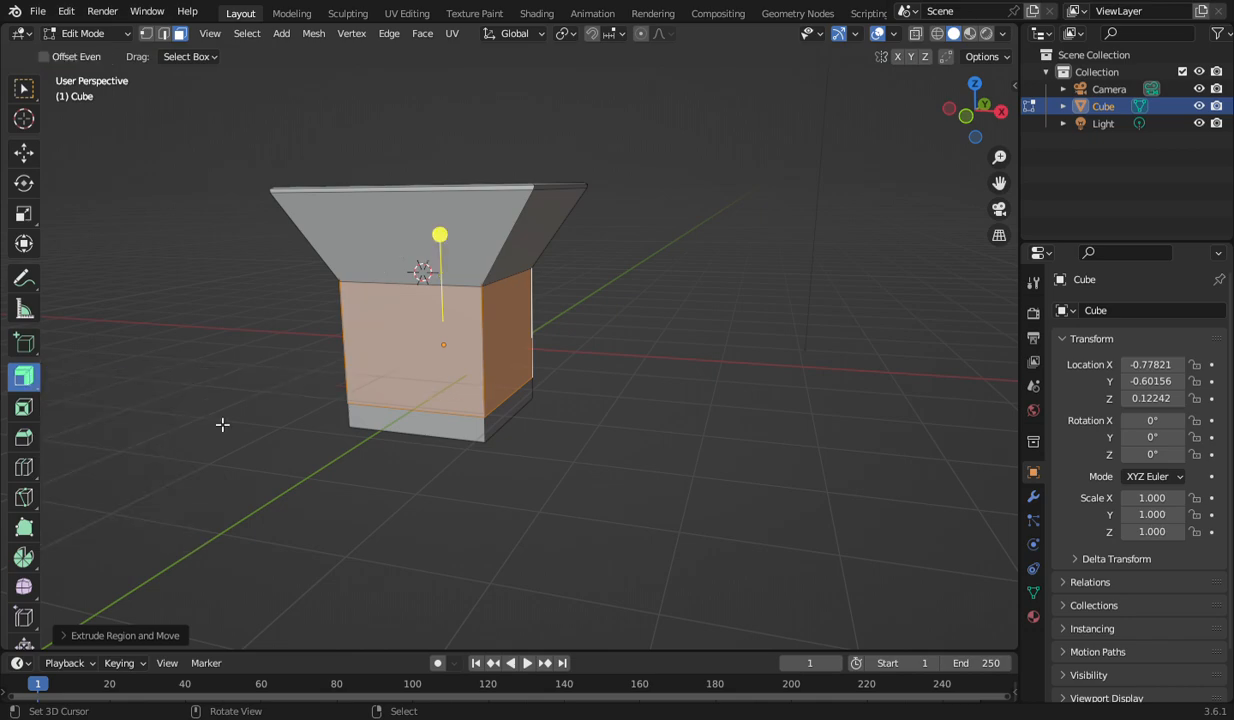
drag(440, 235, 576, 336)
drag(440, 234, 348, 202)
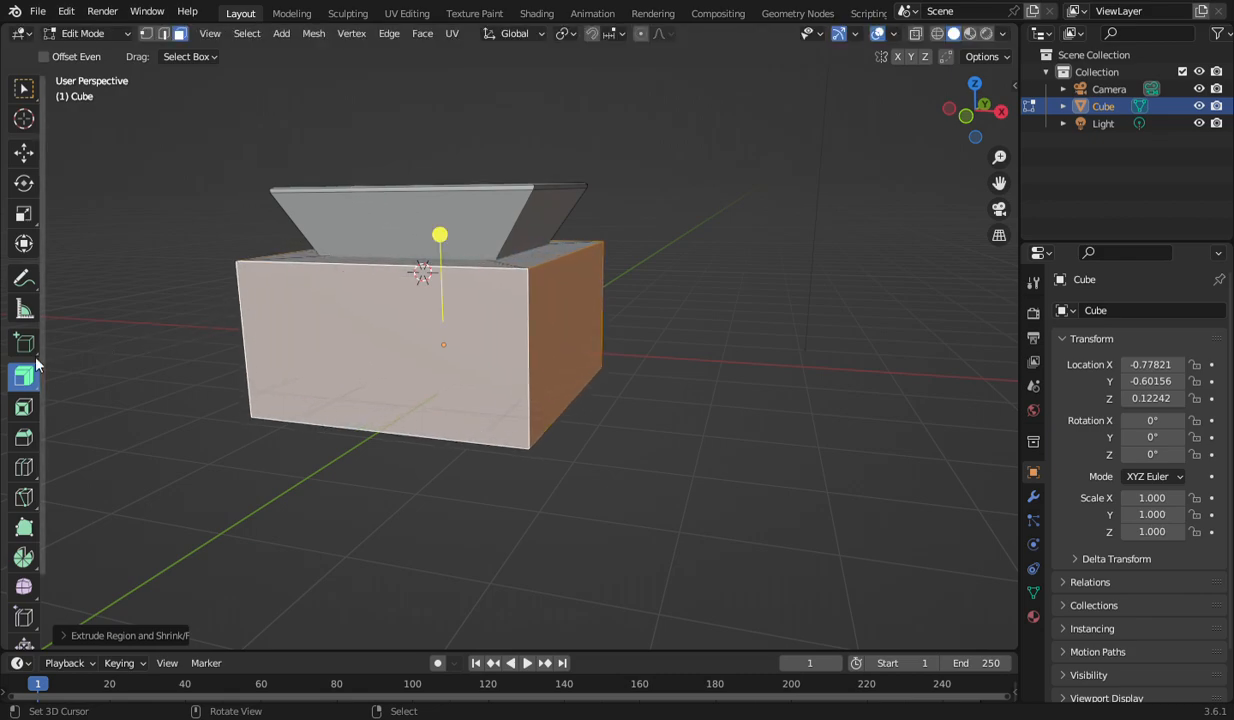
- Extrude the top face inside the narrow bevel upward into a tall block with Extrude Manifold
drag(24, 376, 125, 390)
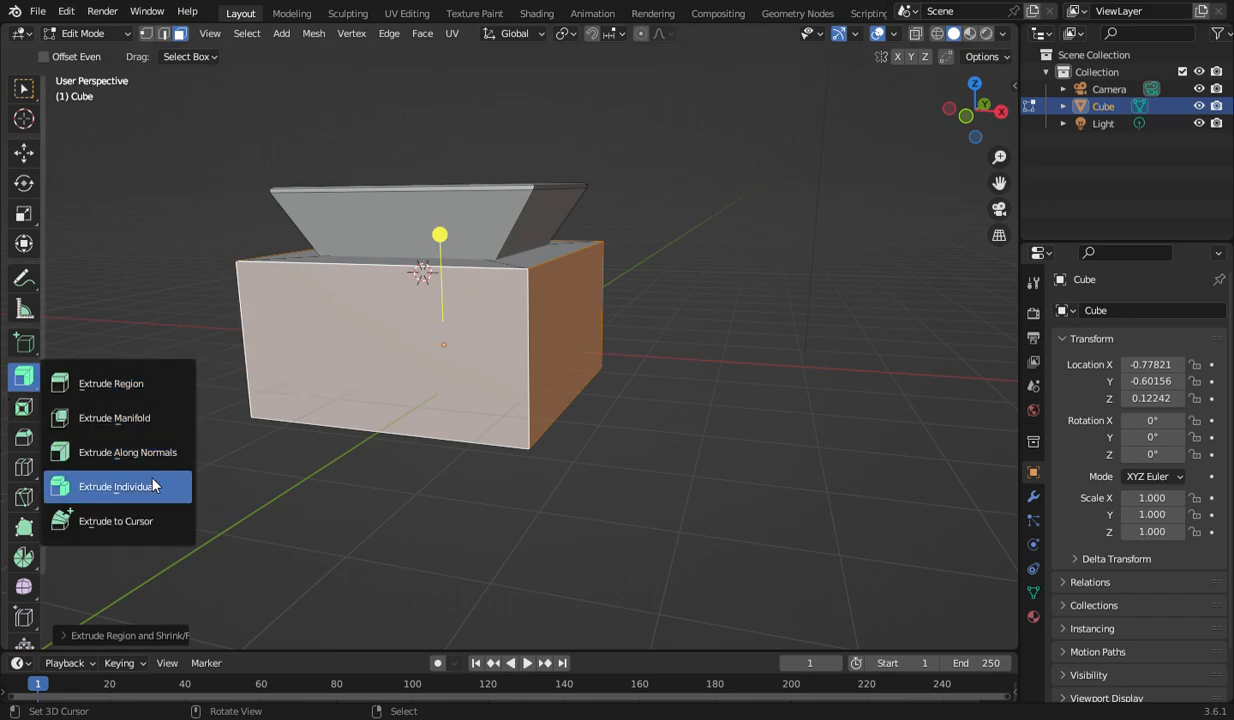
click(150, 418)
drag(967, 148, 945, 175)
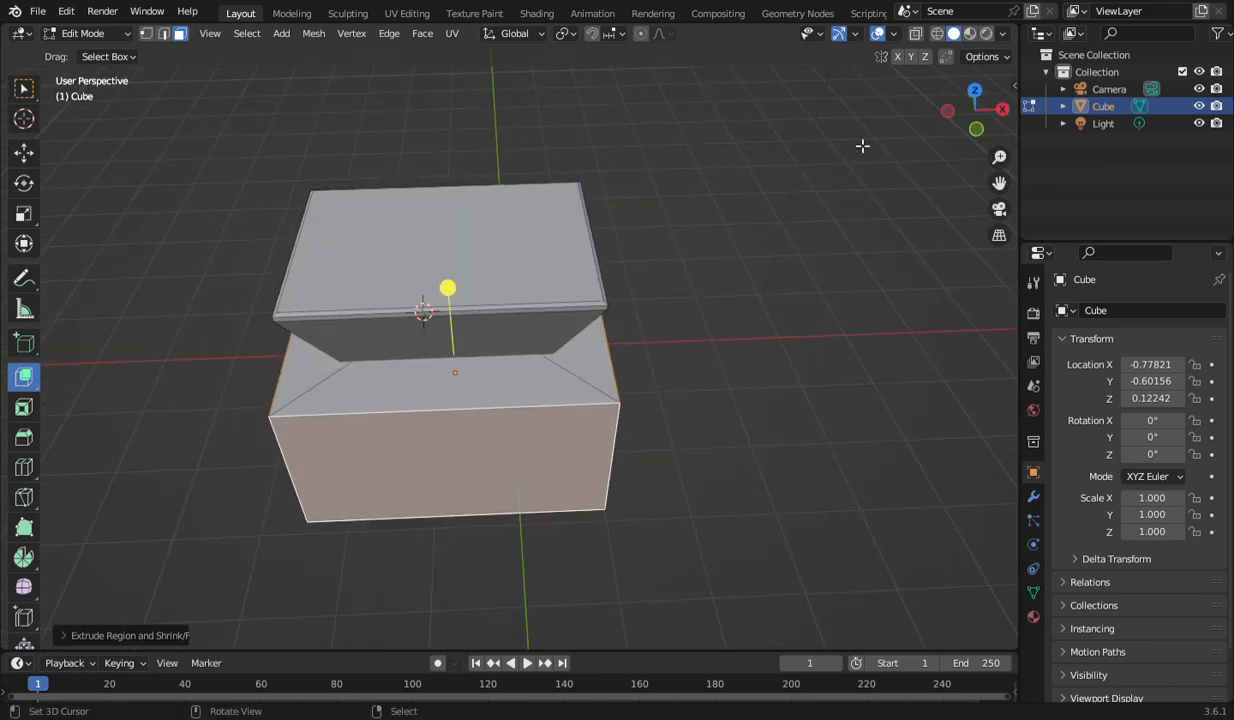
click(489, 243)
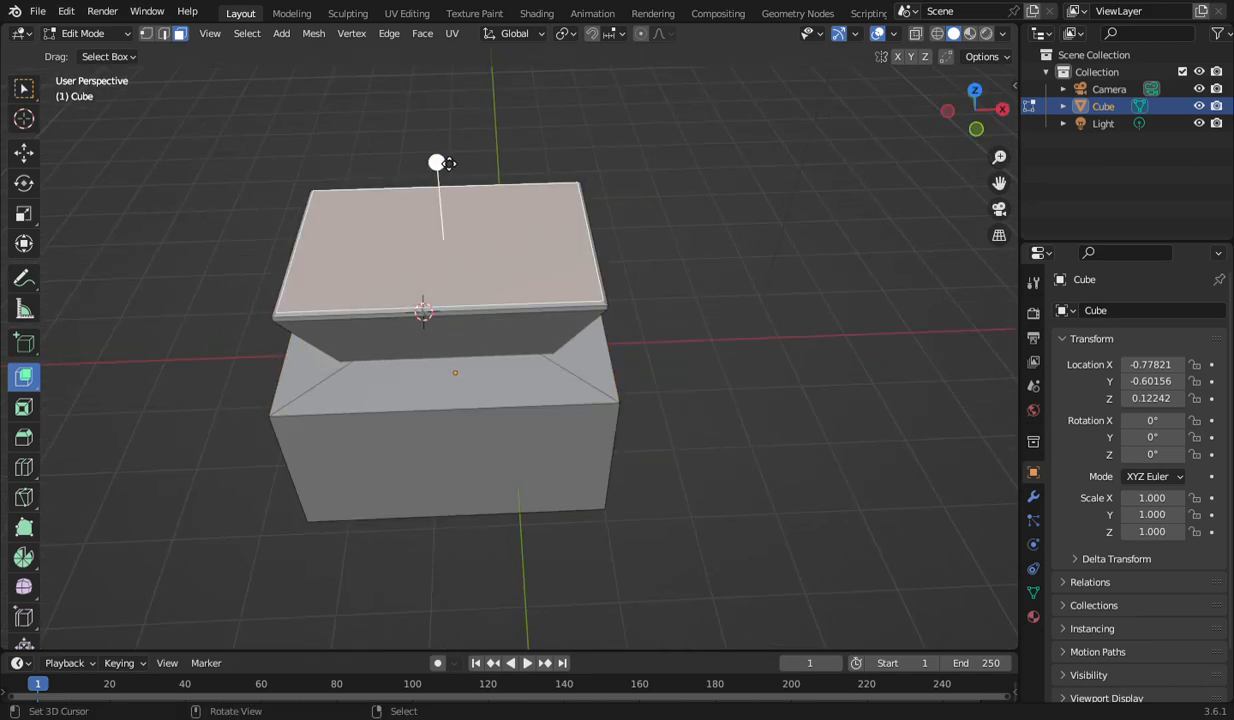
drag(448, 161, 430, 88)
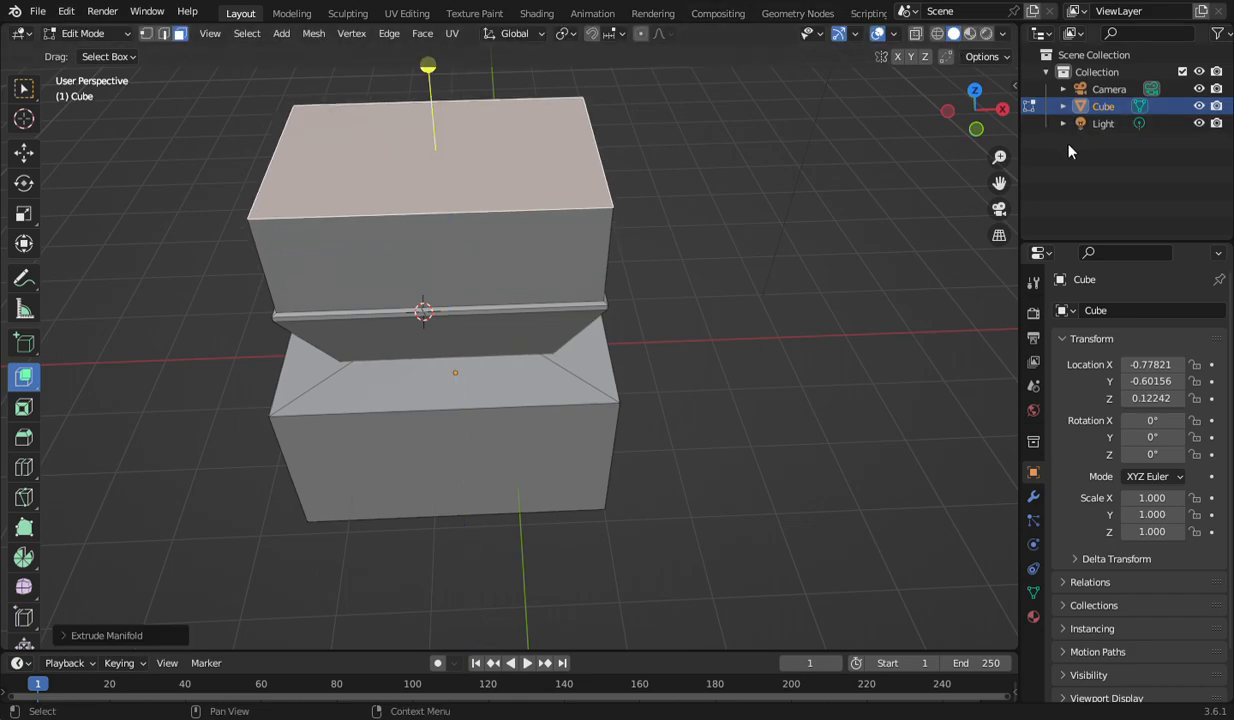
- Bevel the edges around the upper block's top face and clear the selection
drag(975, 107, 1012, 92)
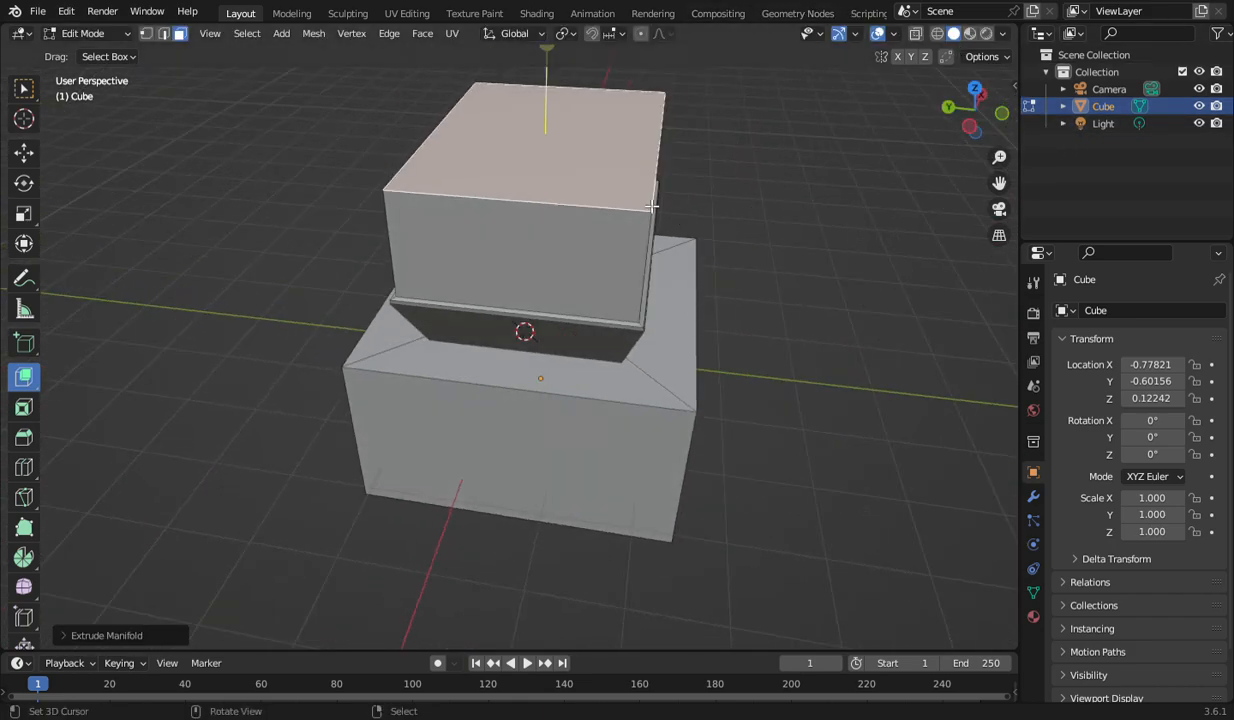
scroll(640, 199, down, 2)
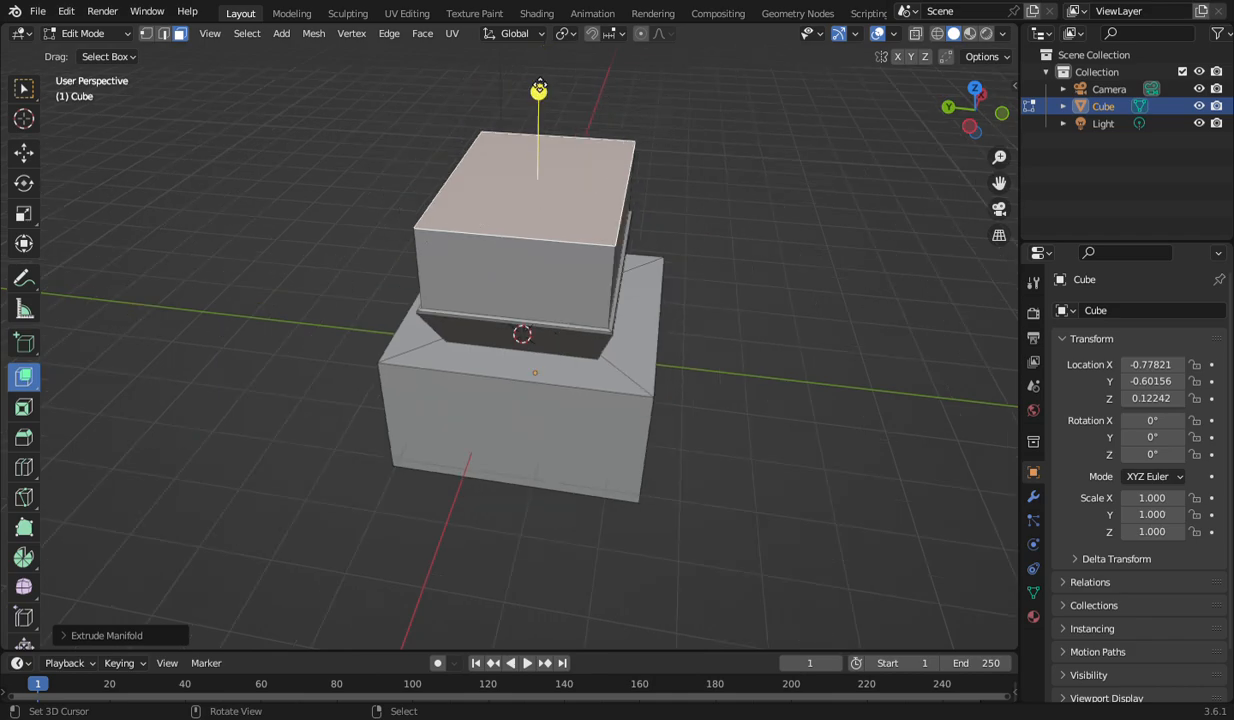
click(24, 437)
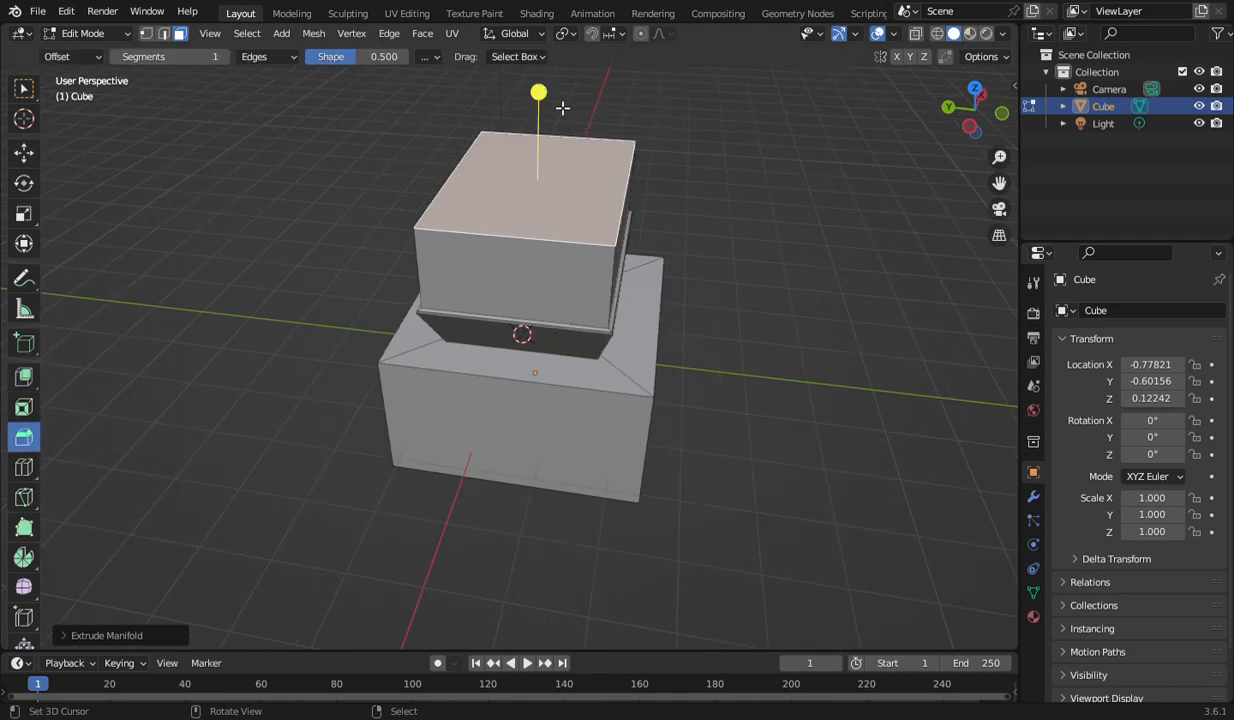
drag(543, 100, 531, 73)
click(720, 215)
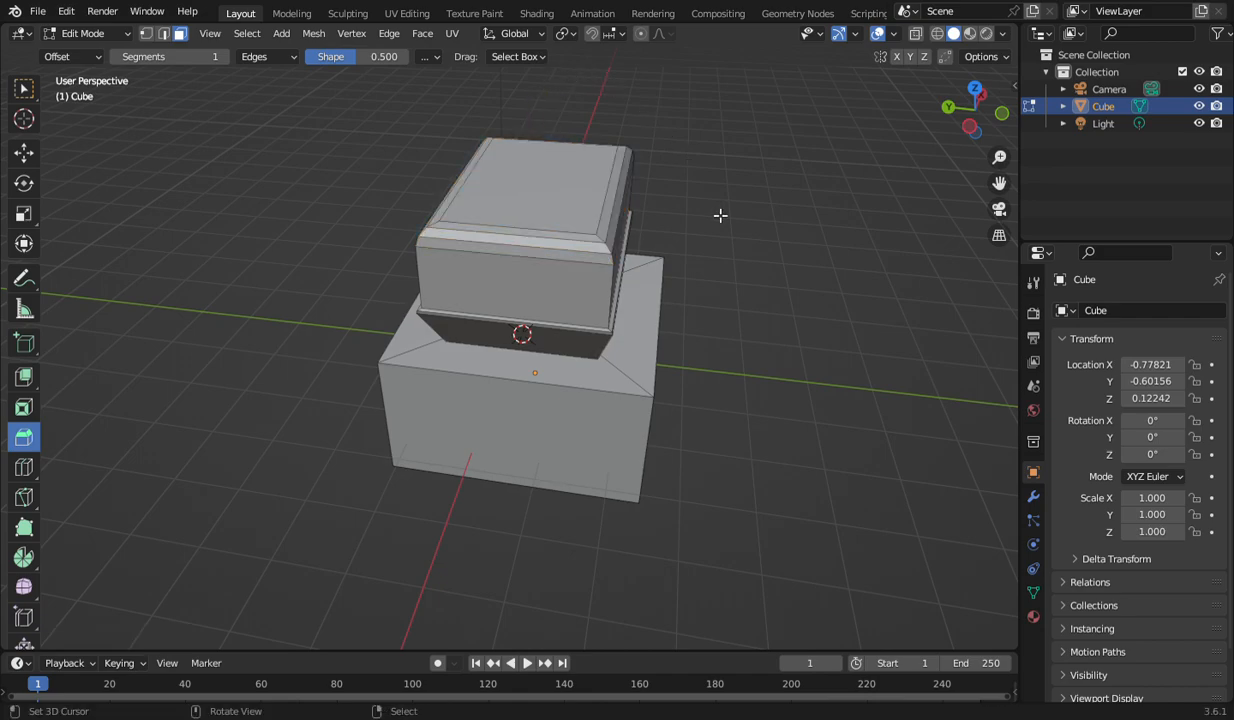
- Extrude the sloped face beneath the upper block inward with Extrude Individual and bring it back flush with Shrink/Fatten
mouse_move(969, 112)
mouse_down()
mouse_move(912, 108)
mouse_move(948, 118)
mouse_up()
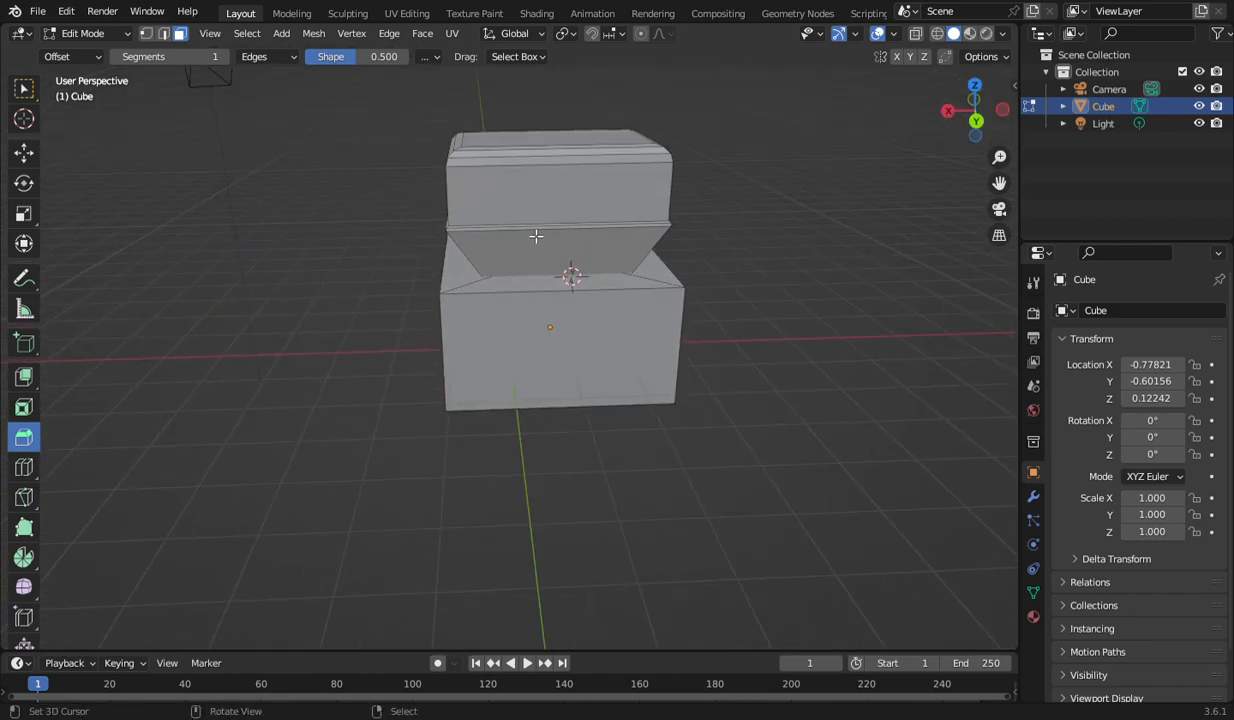
click(22, 374)
drag(22, 374, 127, 490)
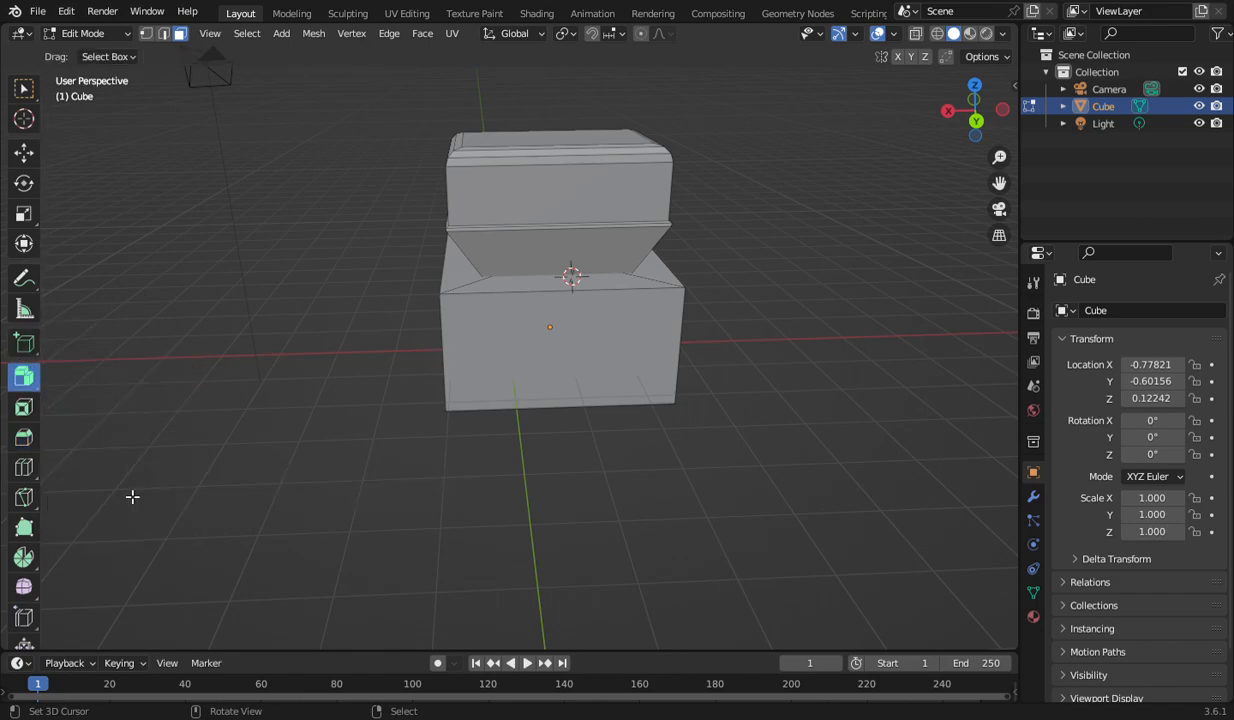
click(513, 249)
drag(571, 321, 565, 386)
drag(975, 110, 551, 242)
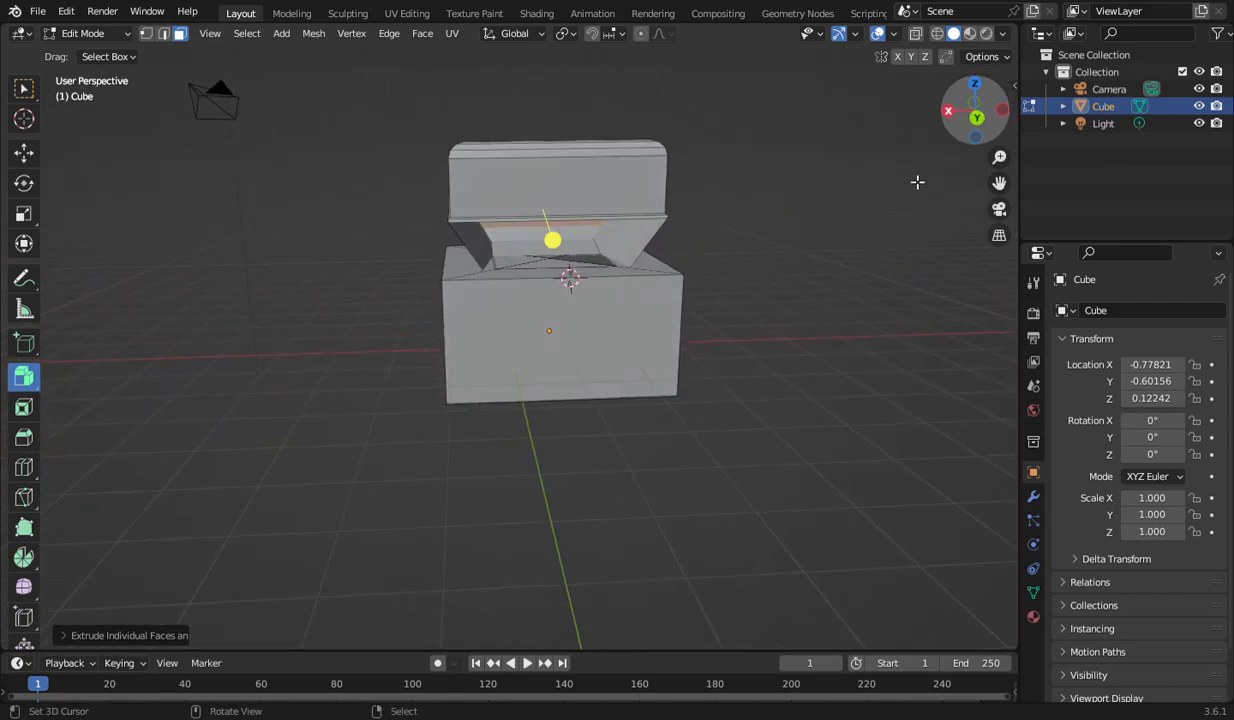
key(alt+s)
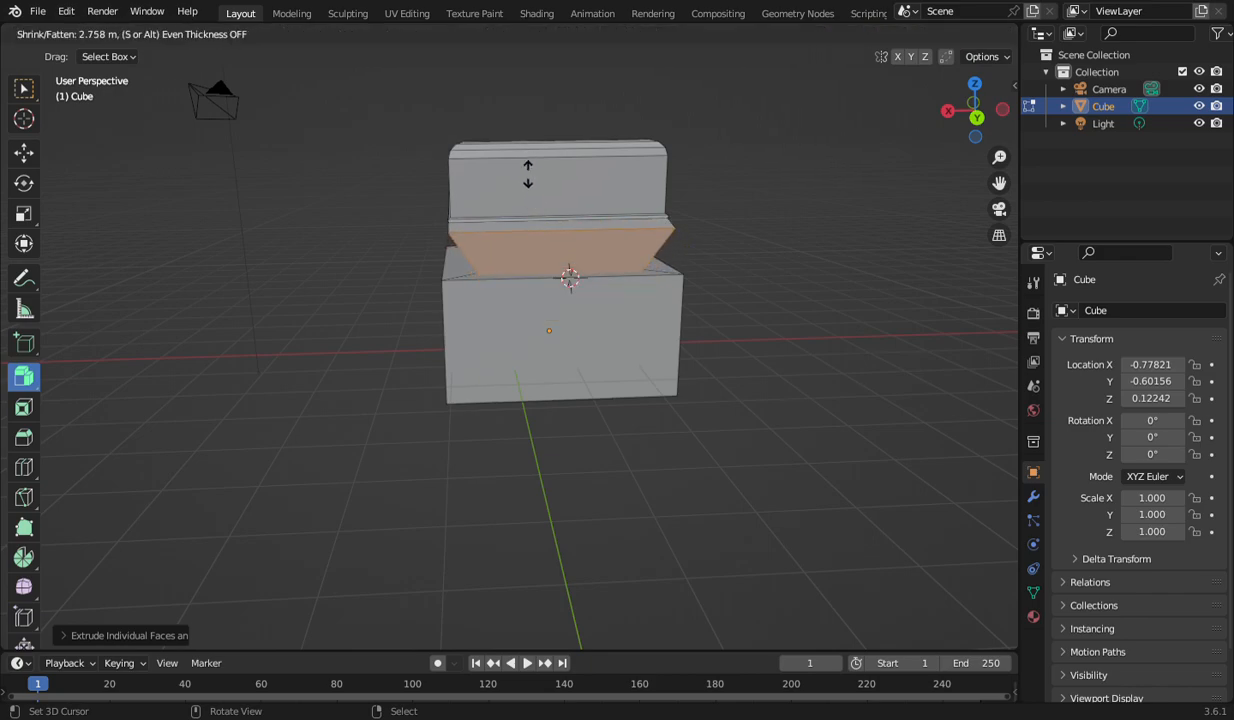
click(537, 187)
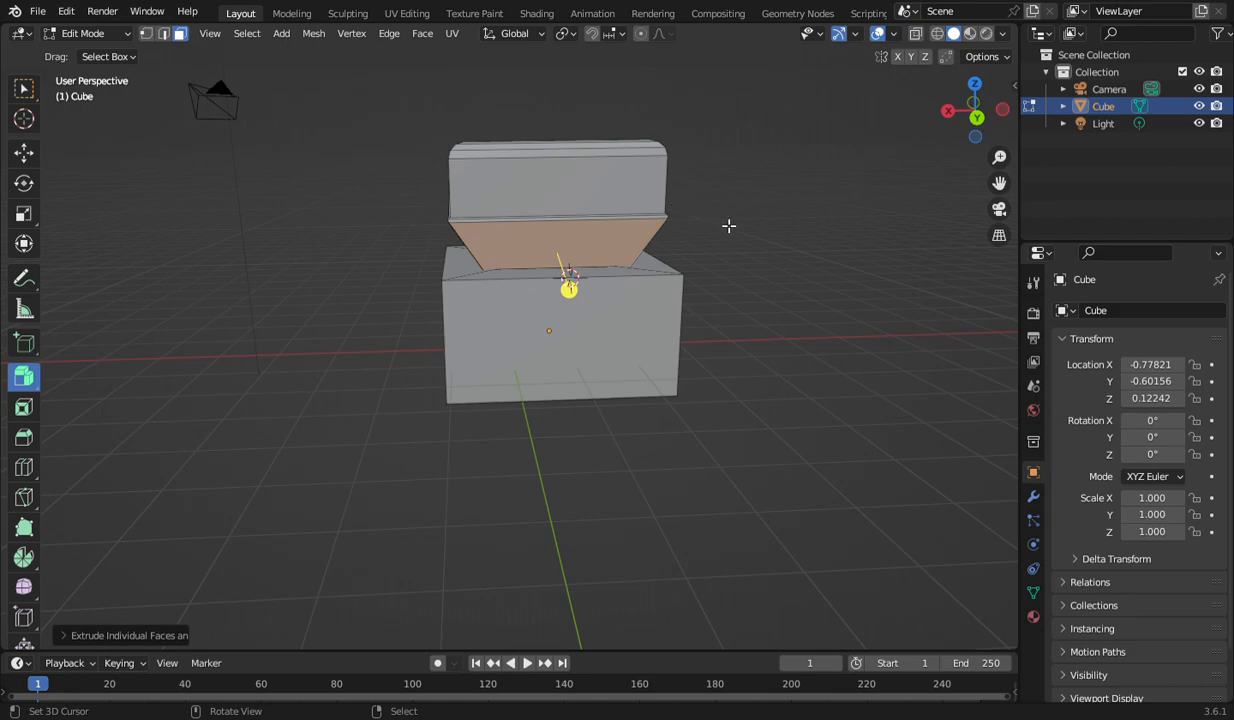
- Extrude the upper block's top face inside the bevel upward into a smaller block with Extrude Region
click(80, 293)
drag(33, 383, 133, 513)
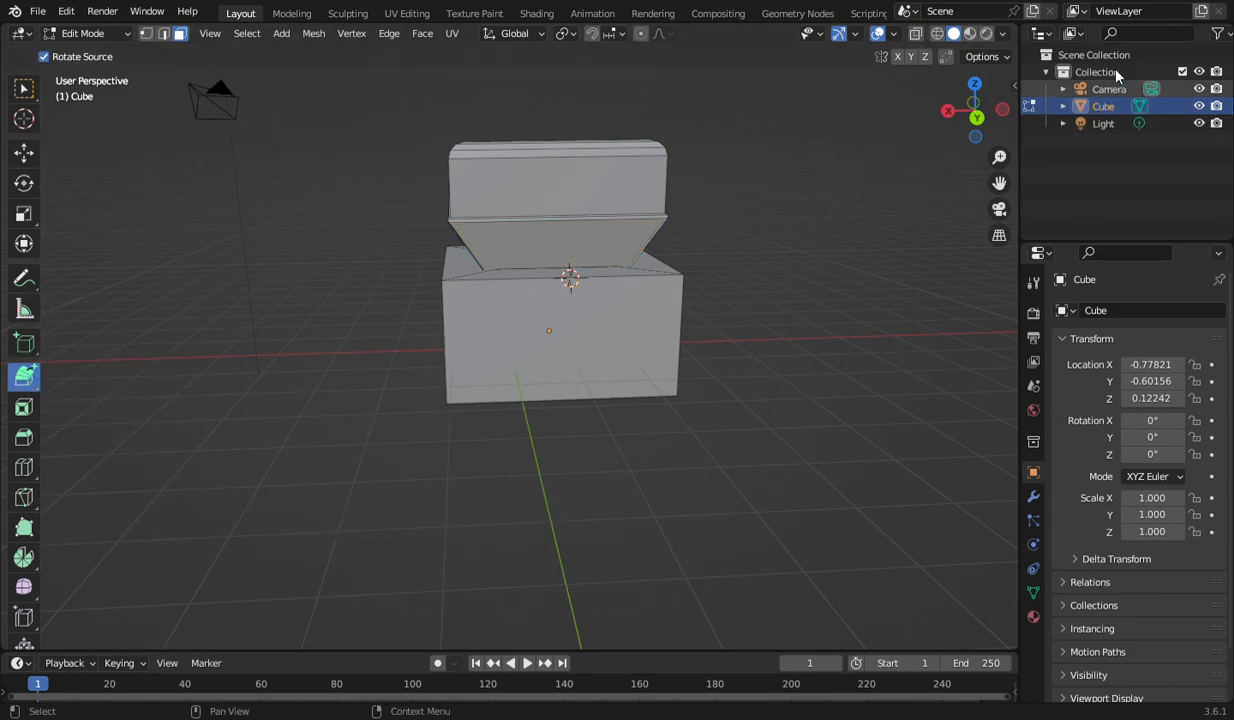
drag(975, 110, 940, 142)
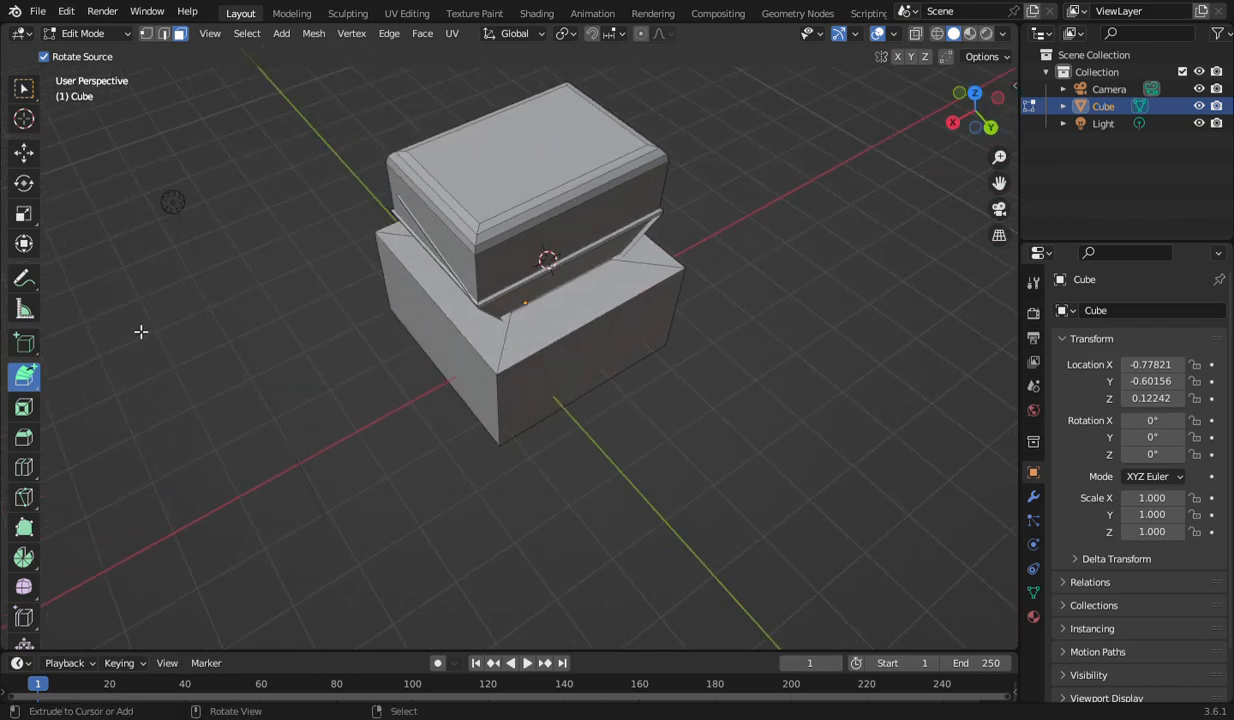
drag(25, 375, 105, 381)
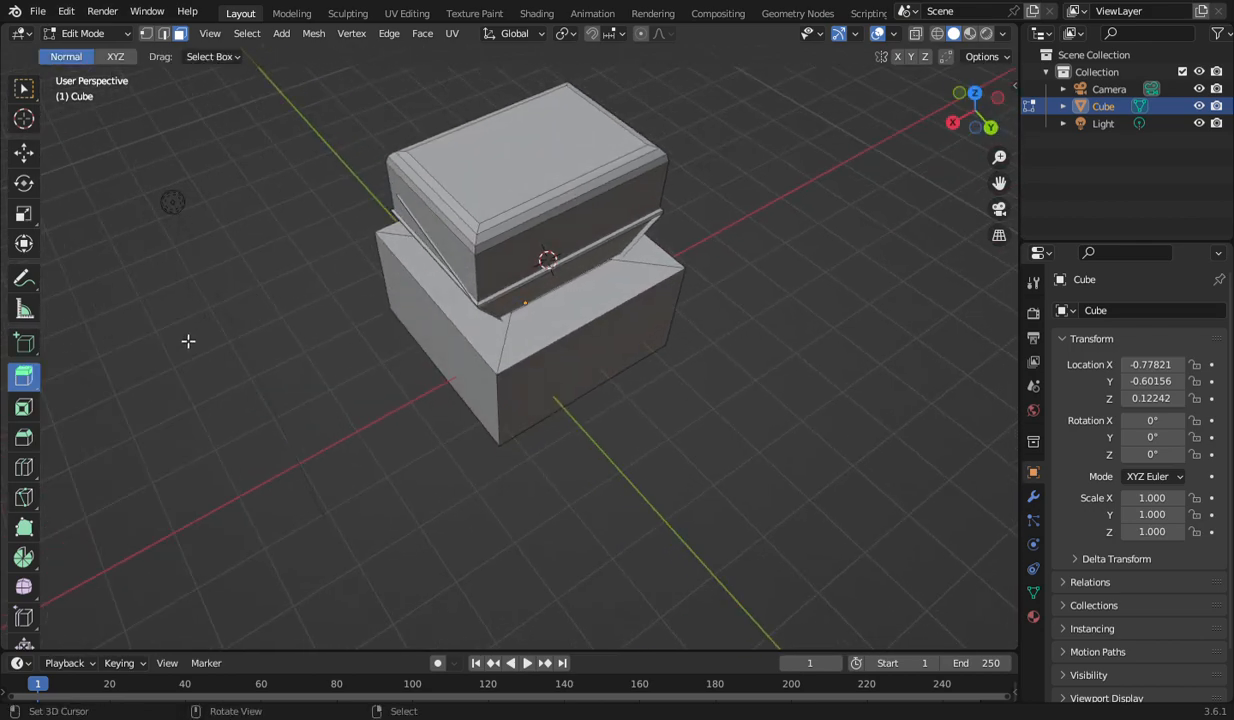
click(496, 200)
drag(526, 85, 574, 84)
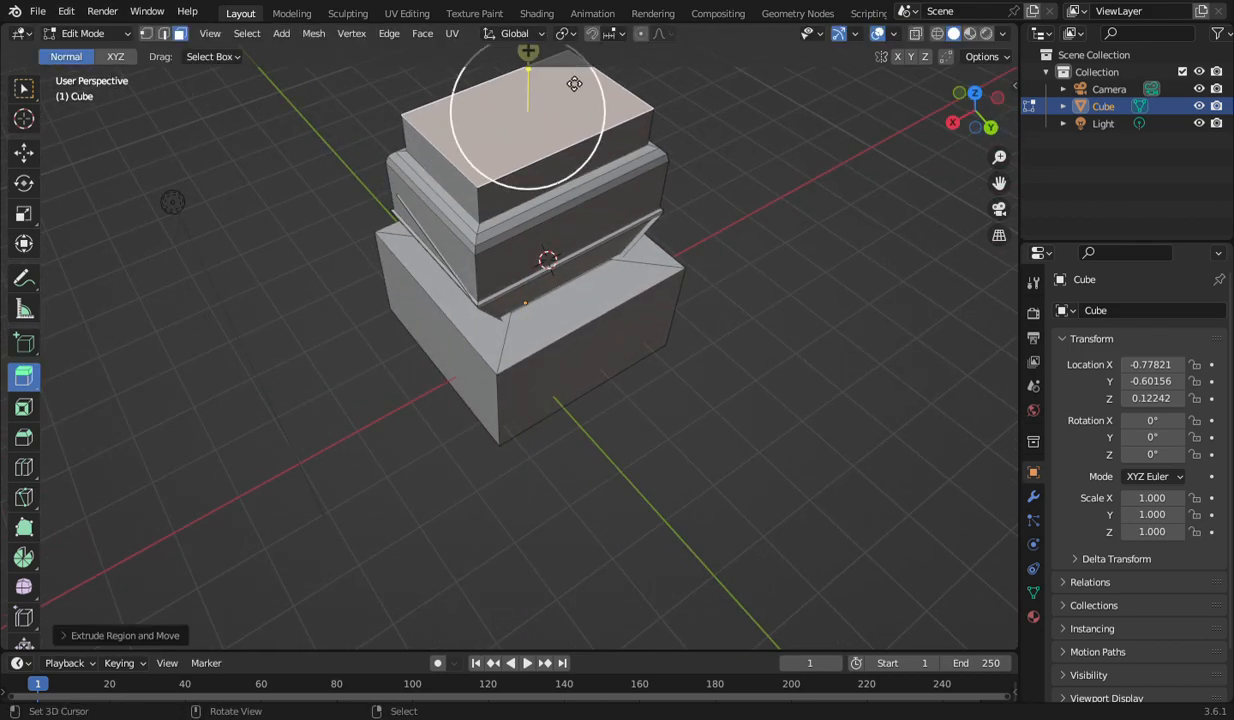
- Extrude the top face repeatedly with Extrude to Cursor, bending the segments over and back around into a closed, curled loop
scroll(697, 129, down, 2)
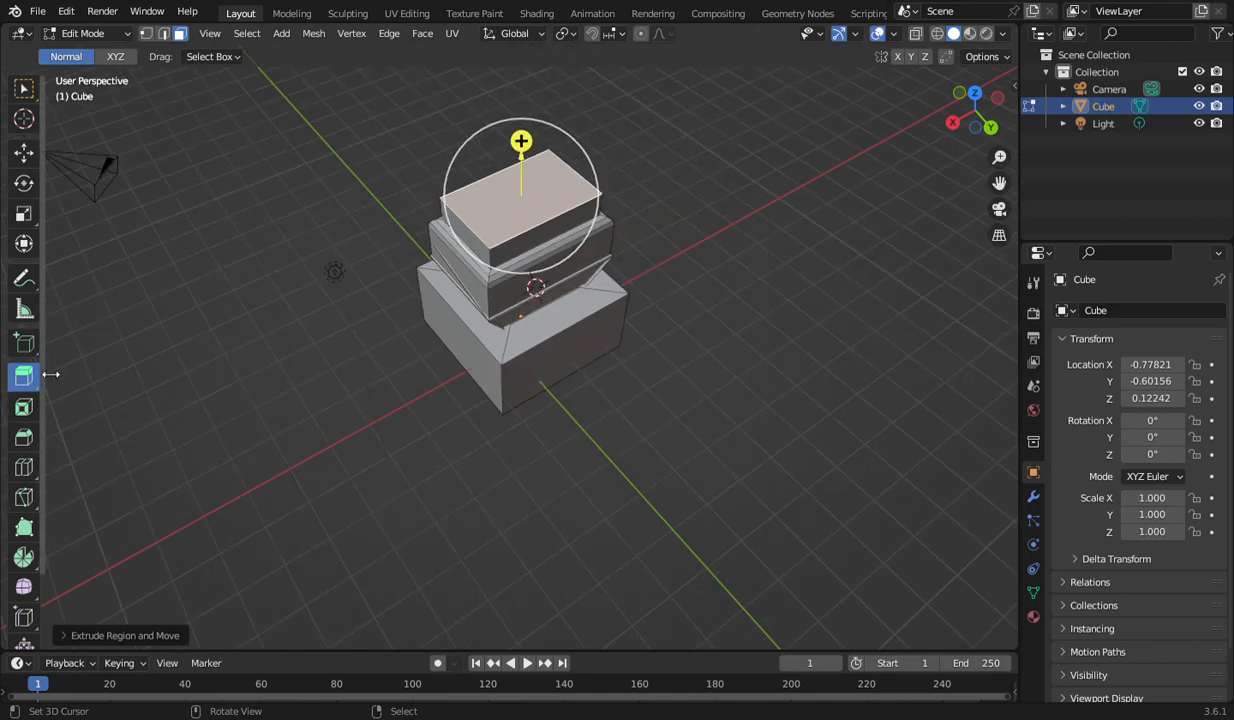
drag(28, 374, 102, 512)
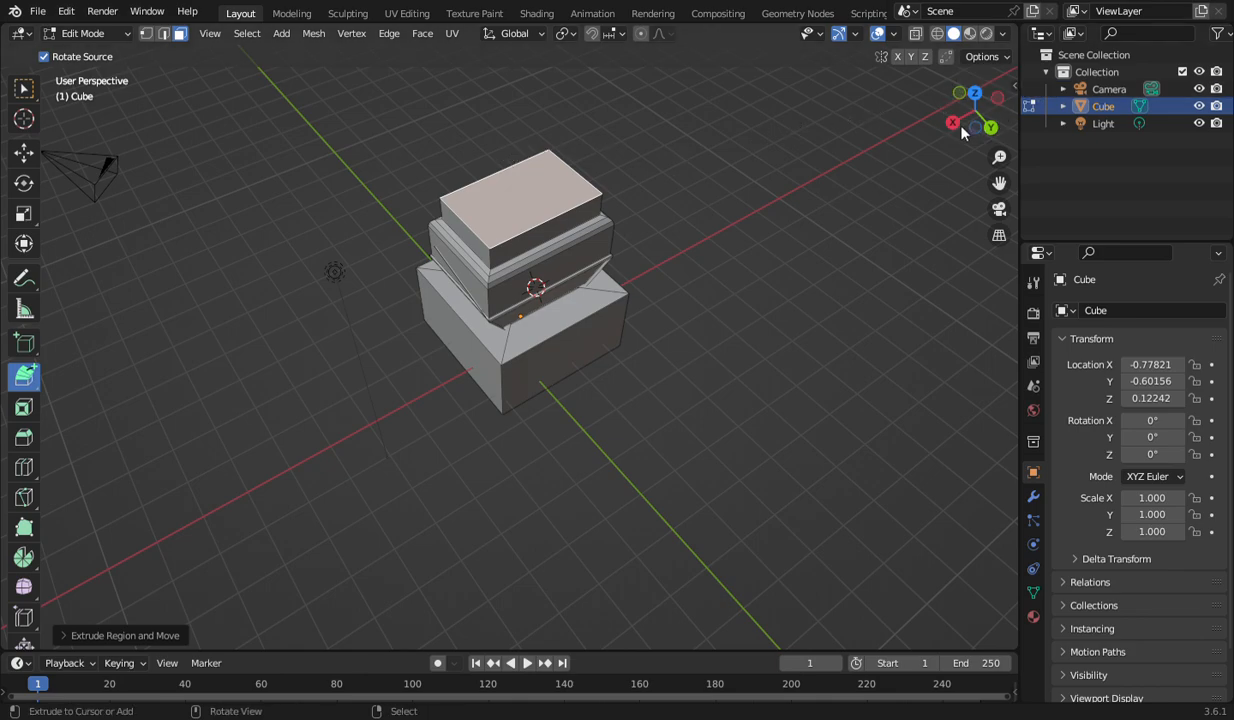
drag(938, 125, 718, 119)
click(548, 122)
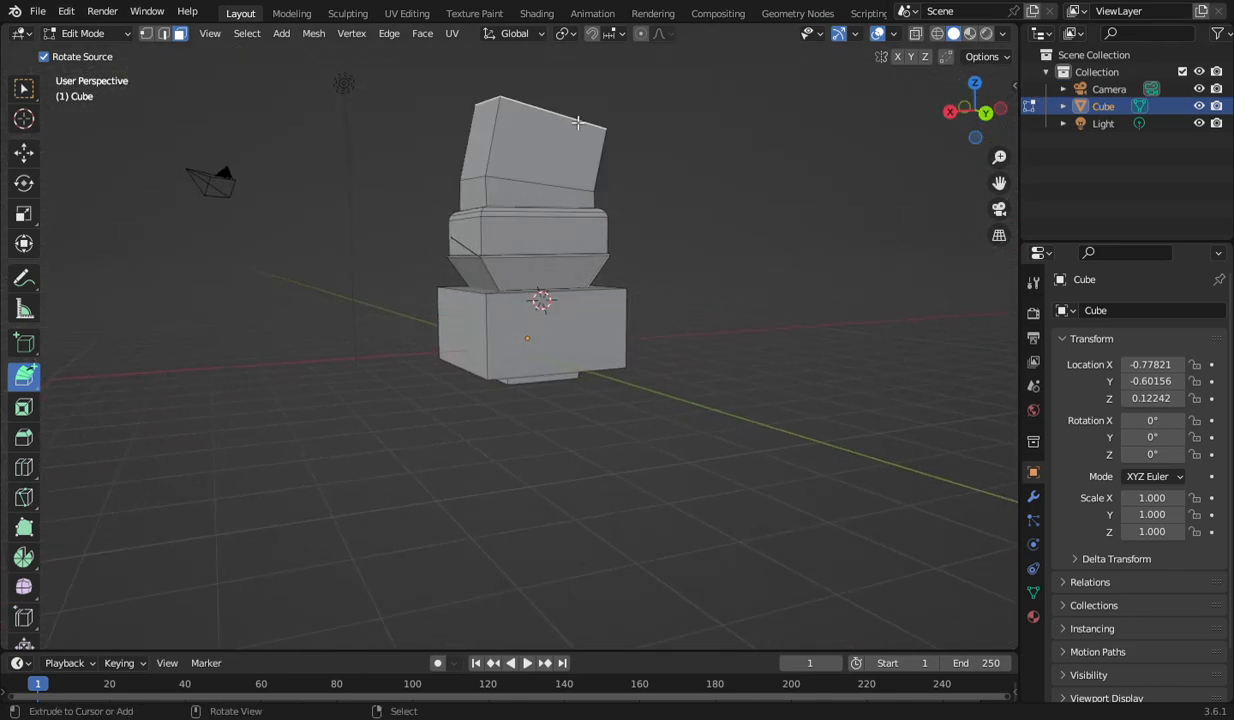
click(612, 93)
click(669, 84)
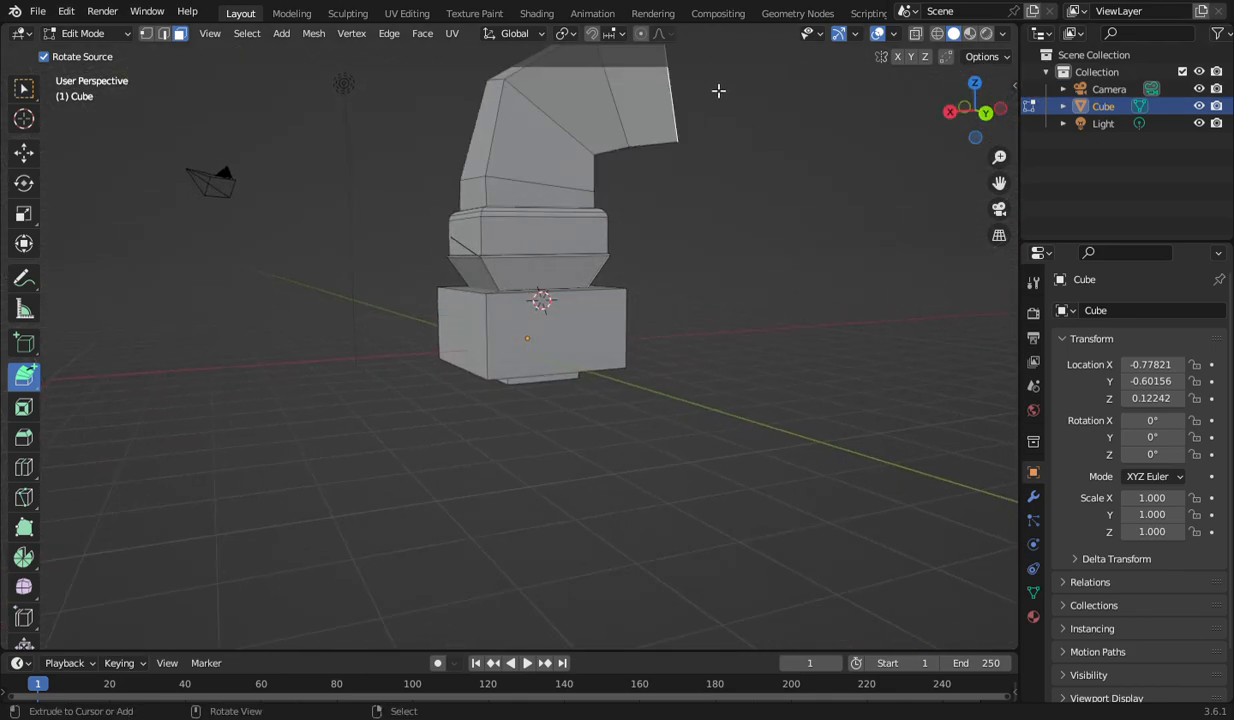
click(700, 88)
click(730, 126)
click(762, 145)
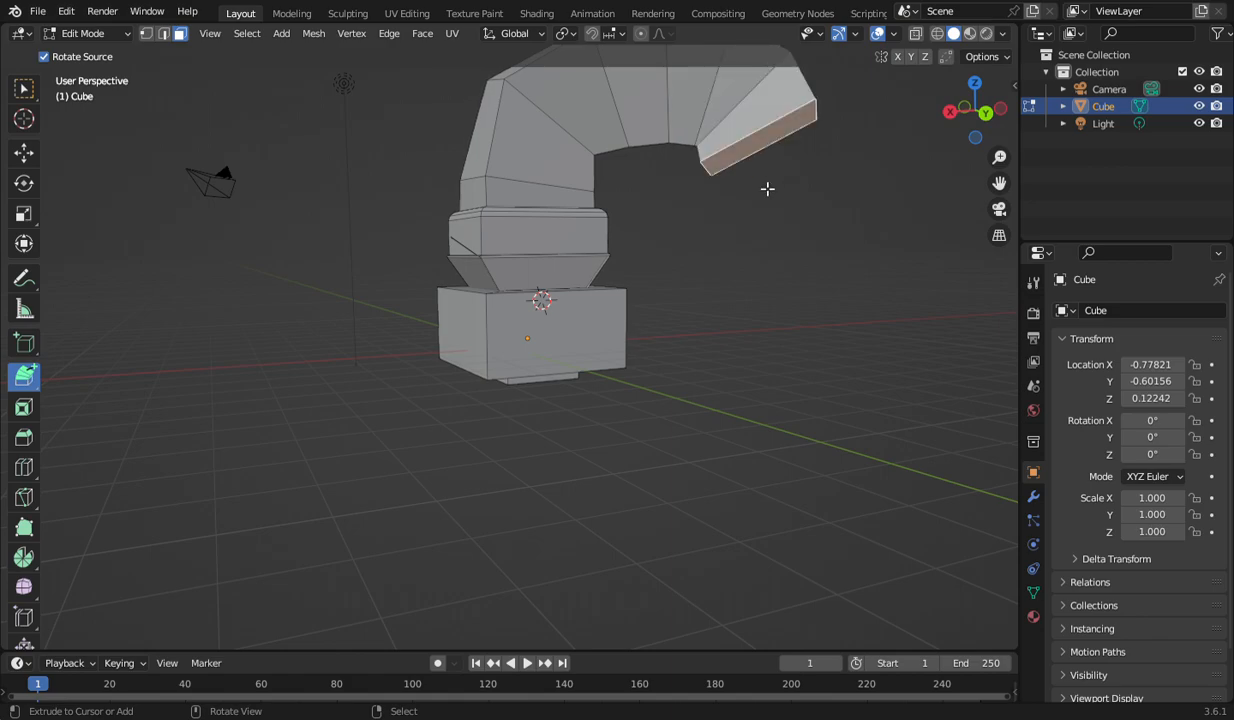
click(742, 183)
click(740, 208)
click(737, 253)
click(716, 253)
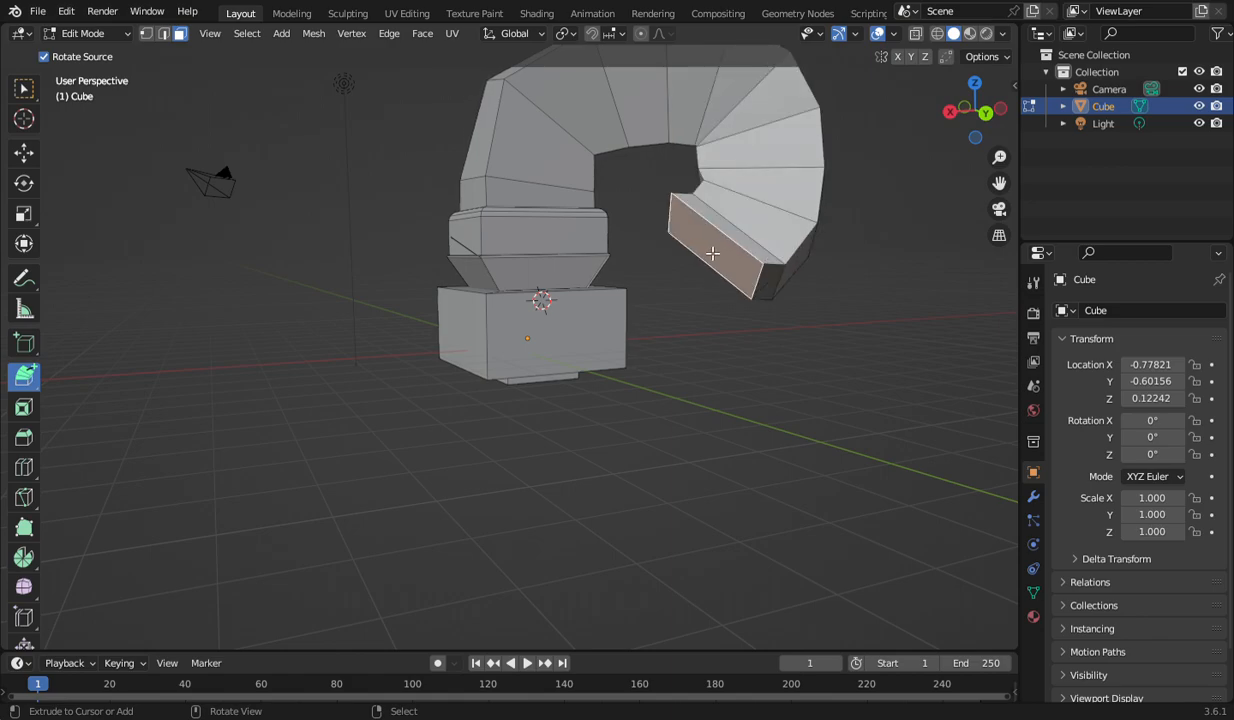
click(655, 226)
click(632, 175)
click(610, 150)
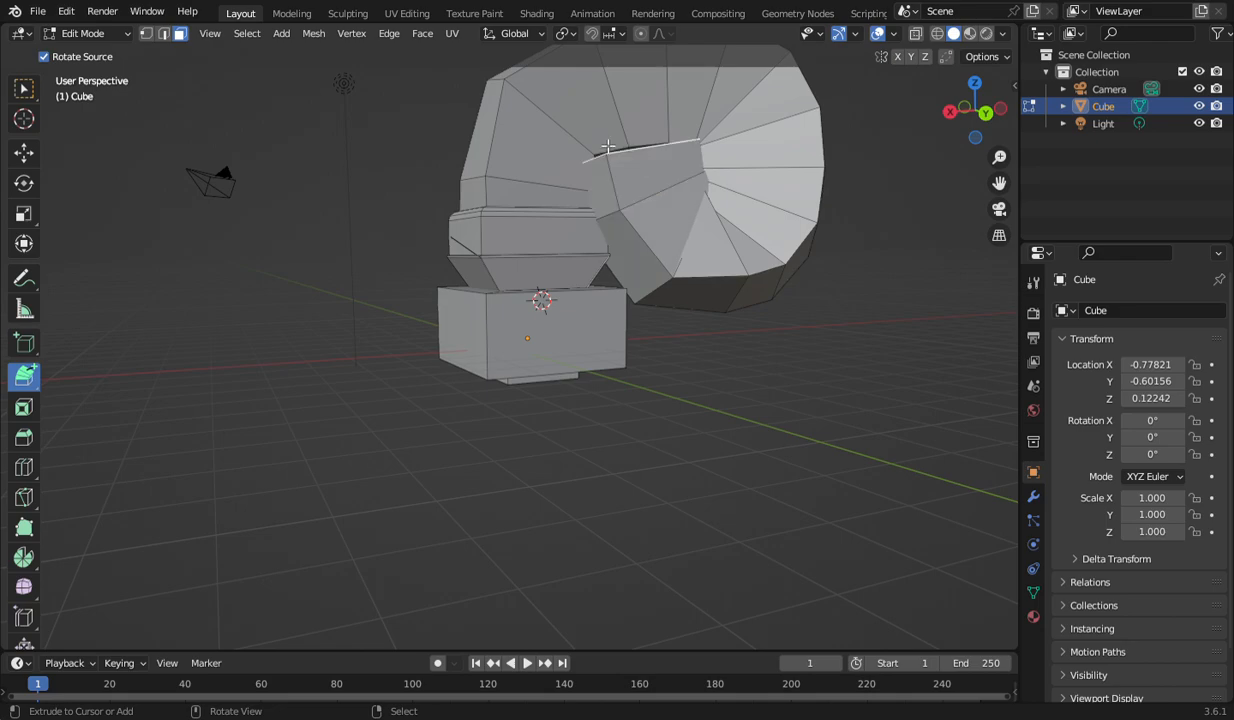
ctrl+click(613, 105)
drag(958, 138, 830, 300)
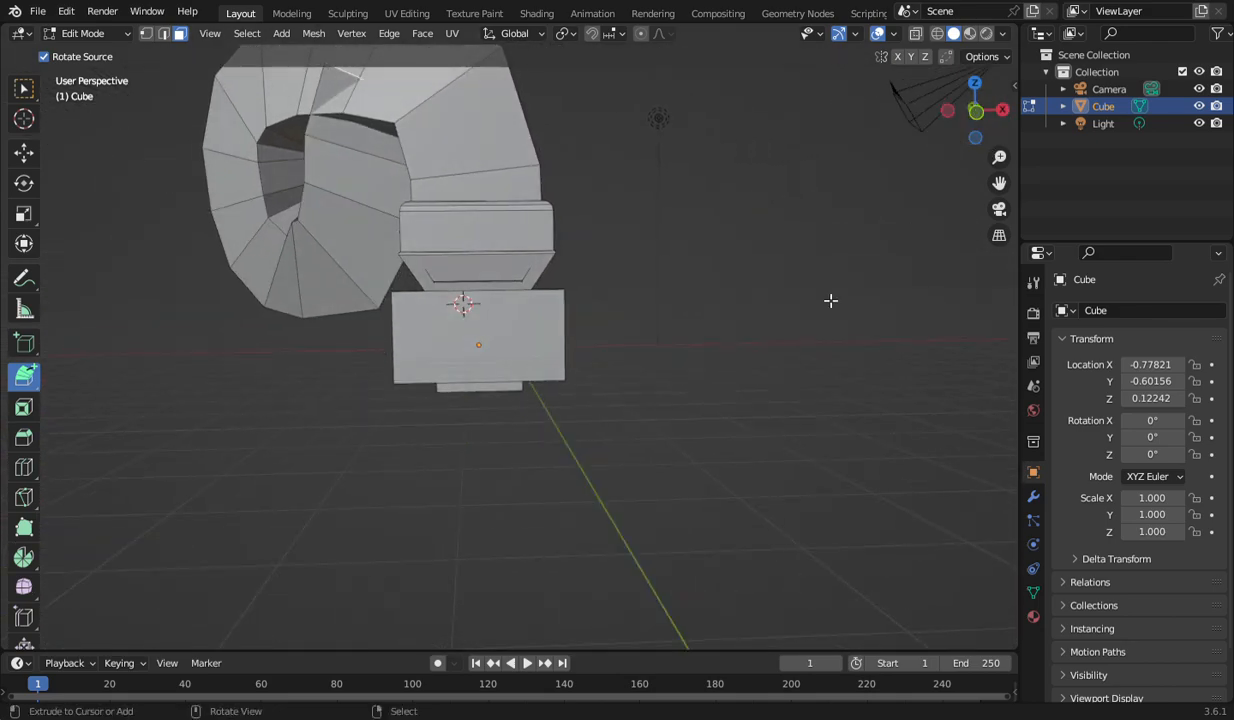
scroll(493, 326, down, 2)
scroll(493, 326, up, 2)
- Try to inset the side face of the block below the curled extrusion by about 0.25 m
click(24, 279)
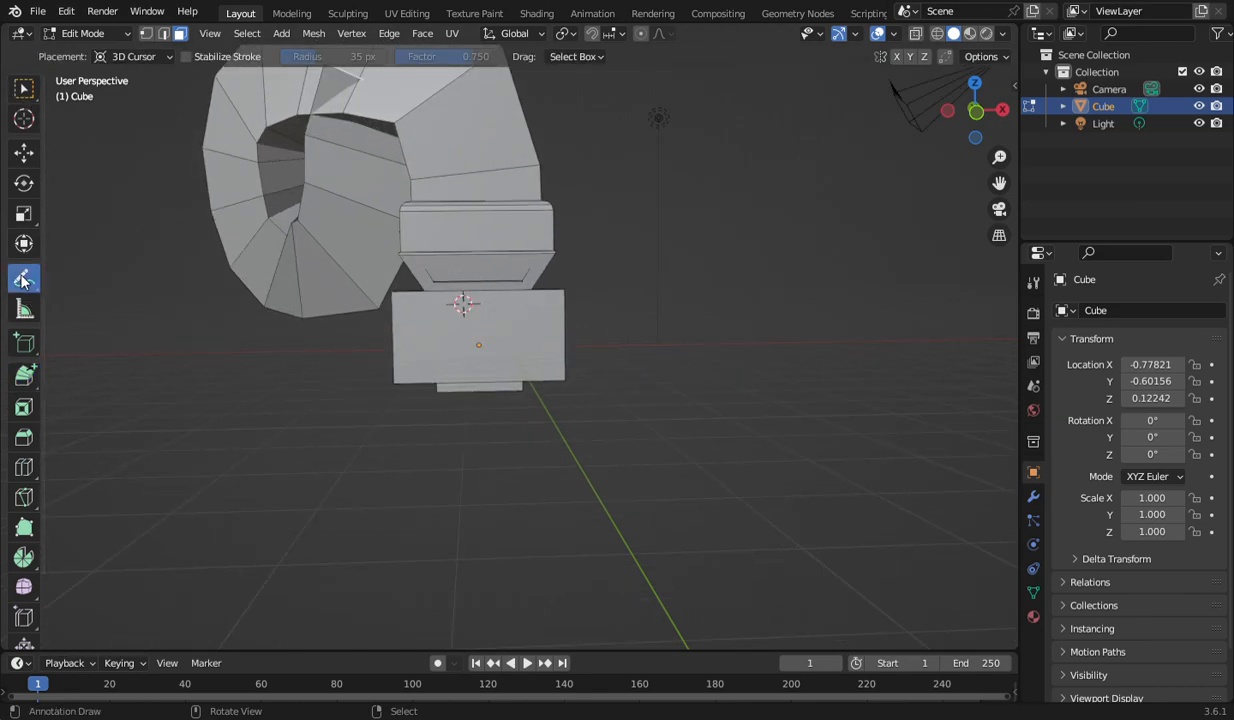
click(27, 375)
drag(27, 375, 42, 372)
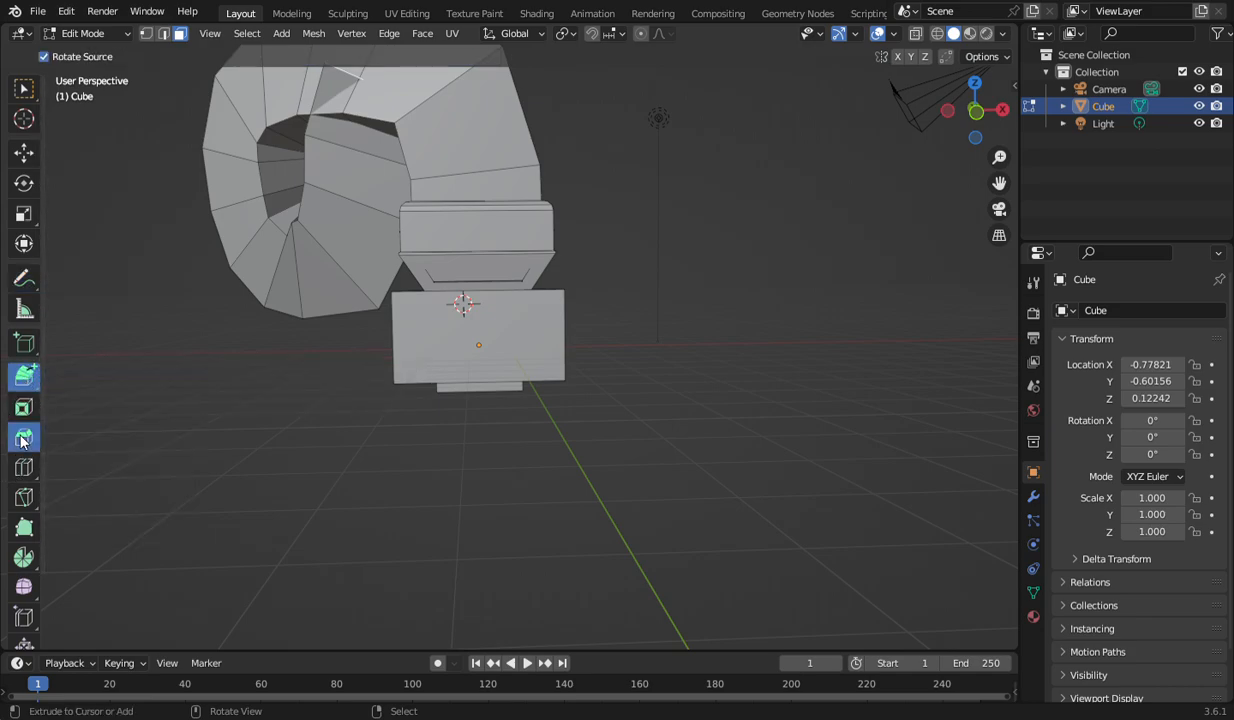
click(24, 437)
click(24, 407)
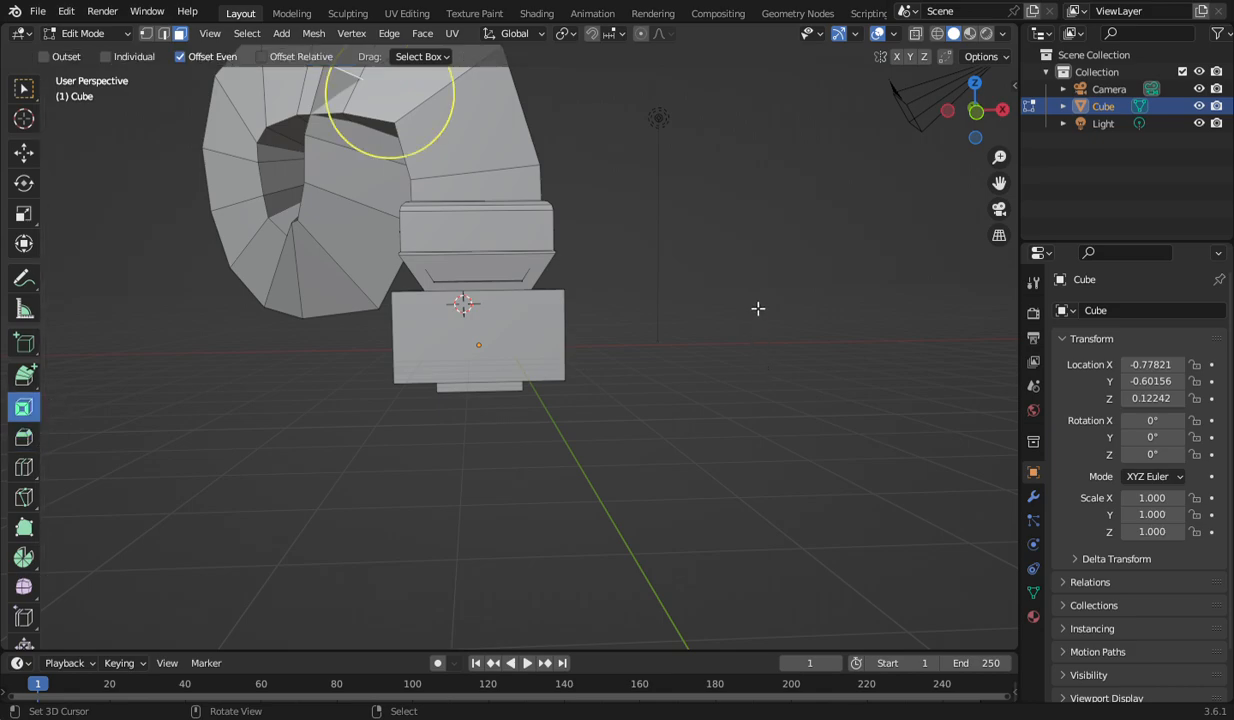
click(476, 235)
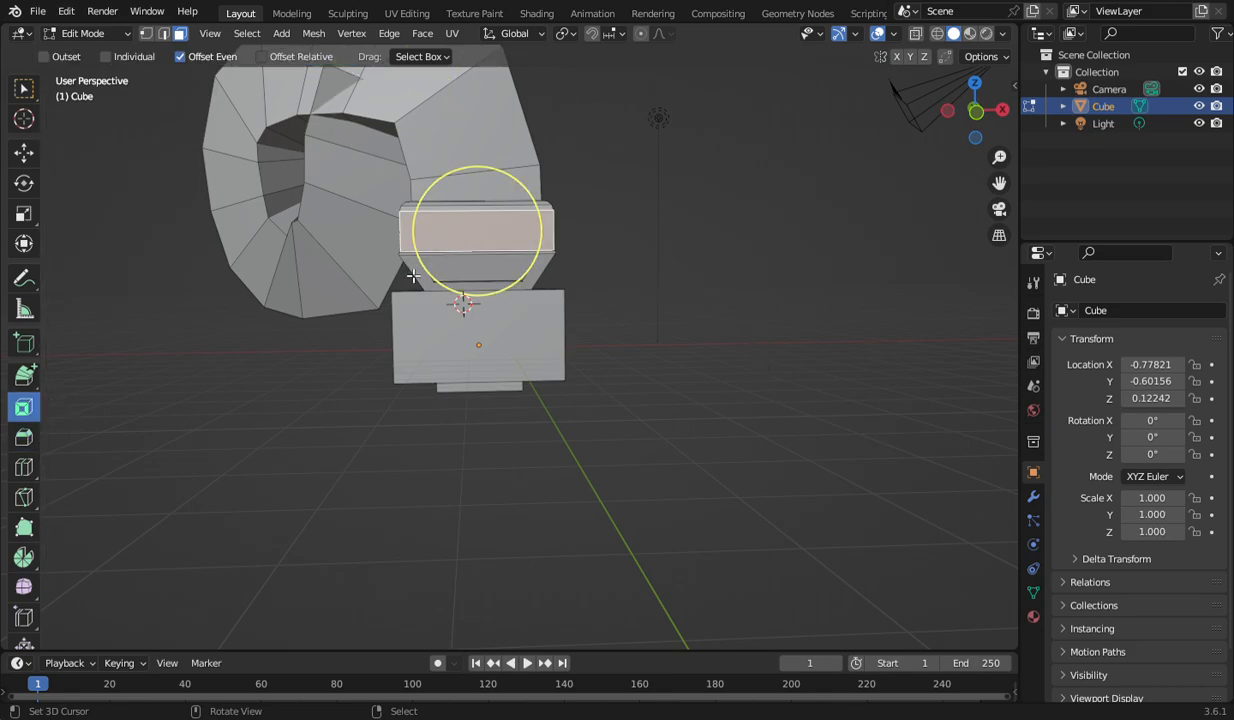
click(474, 400)
click(494, 242)
click(24, 88)
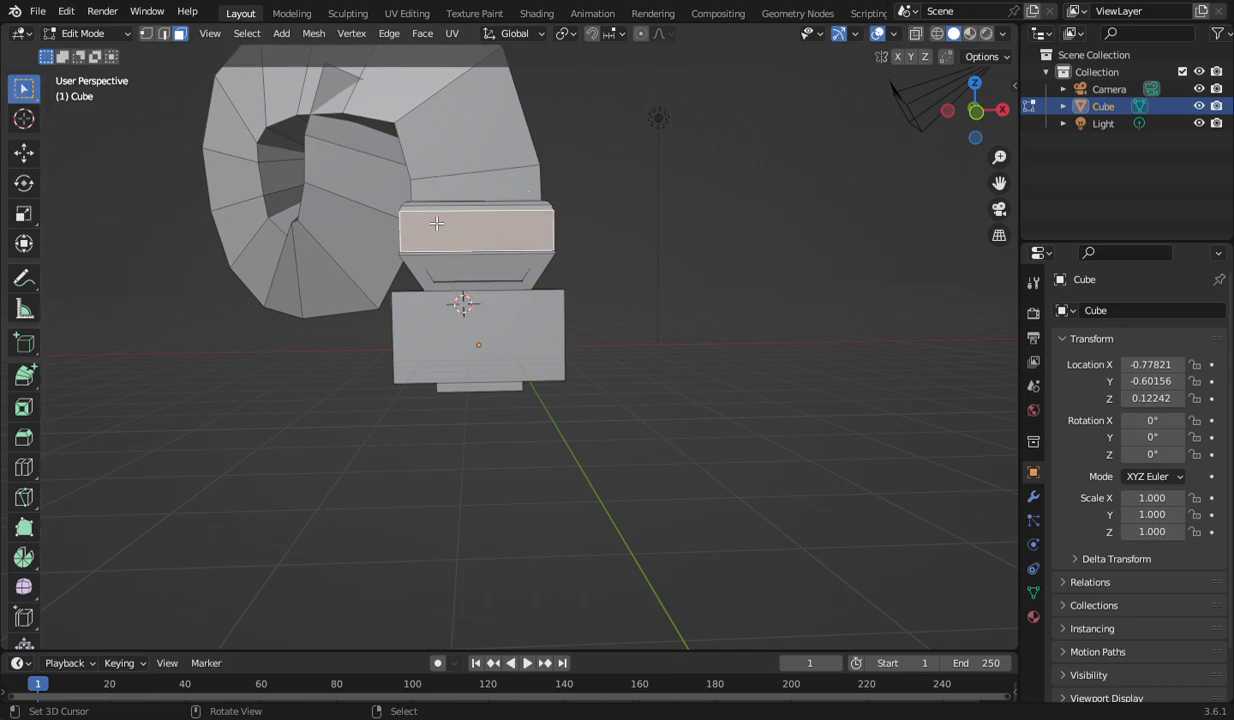
key(i)
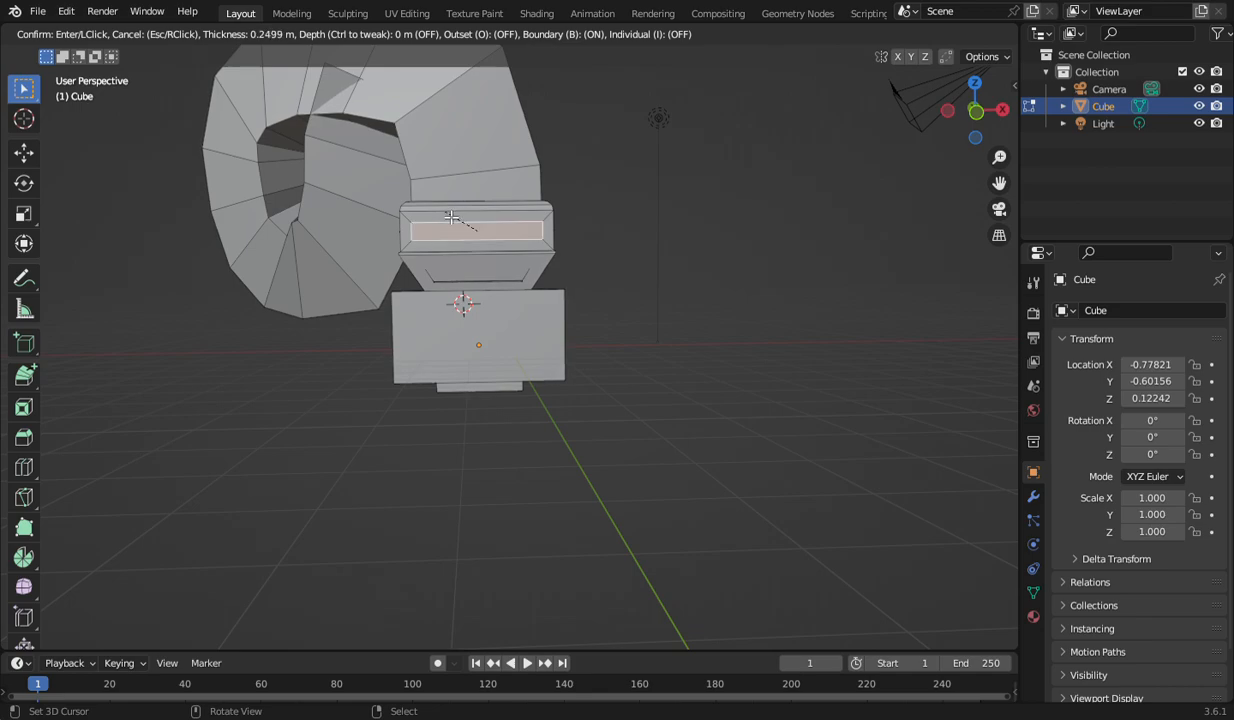
click(458, 237)
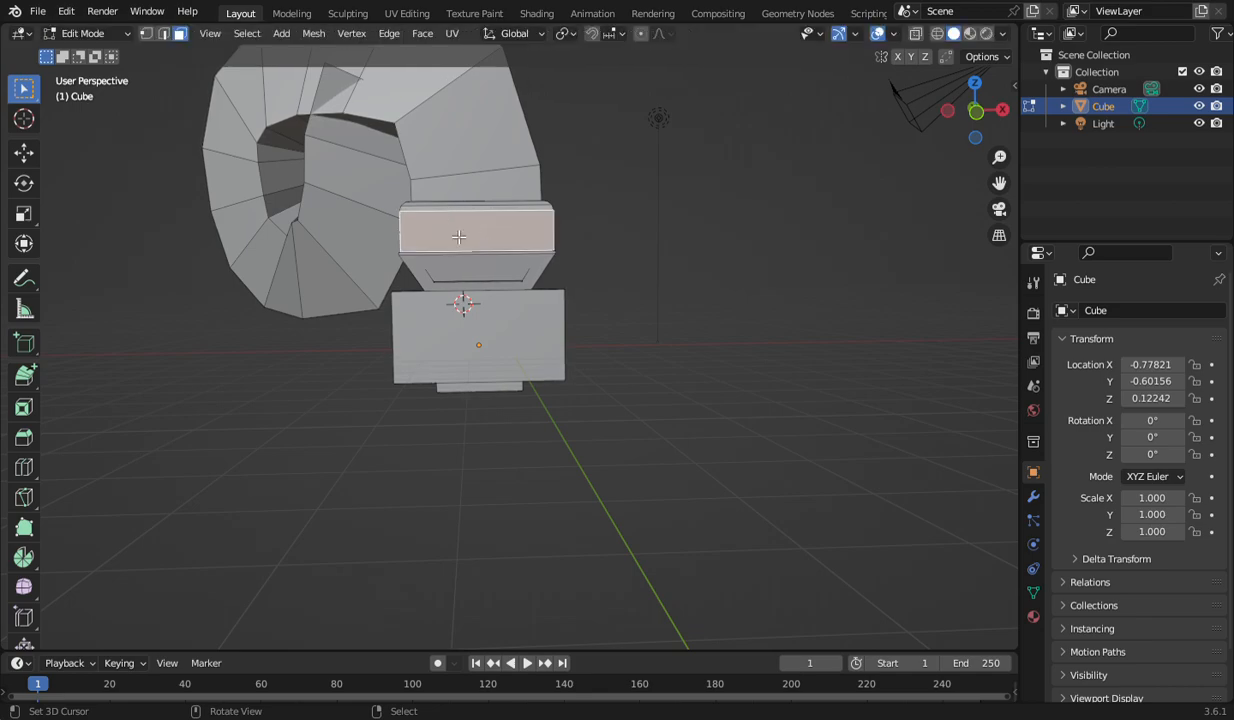
- Move the selected side face of the upper block slightly sideways and up
key(g)
click(466, 232)
key(g)
click(470, 238)
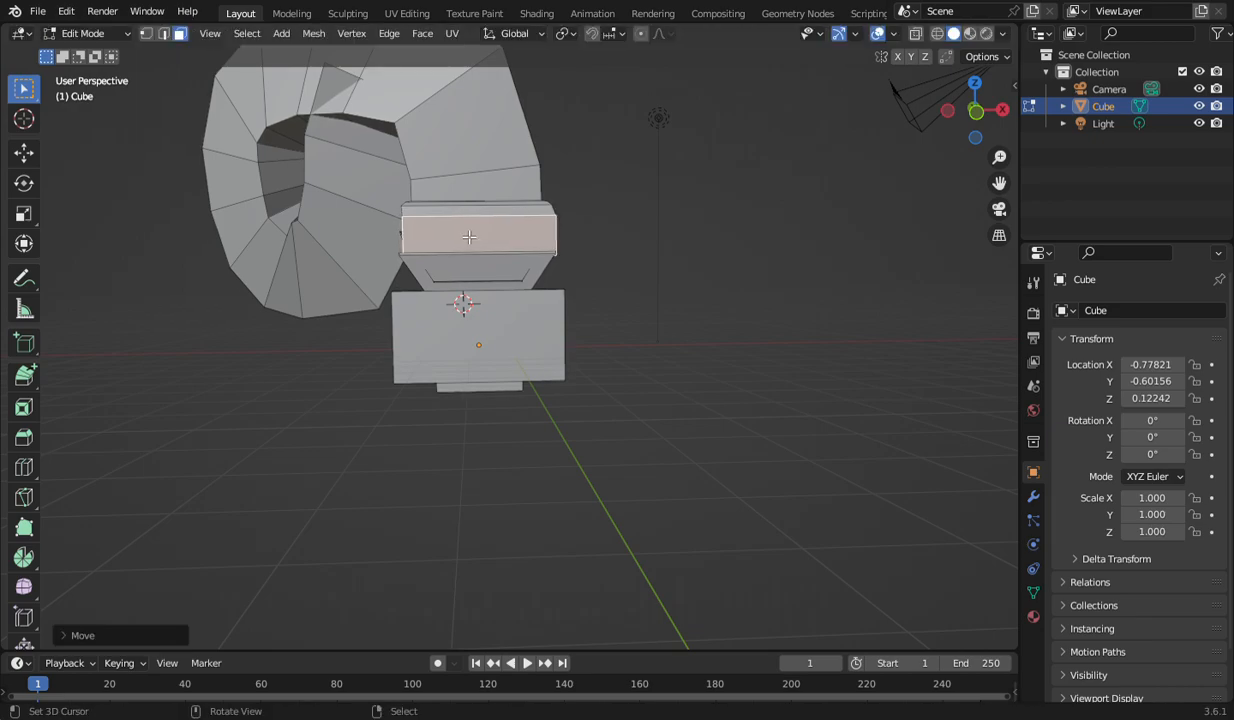
key(g)
click(471, 225)
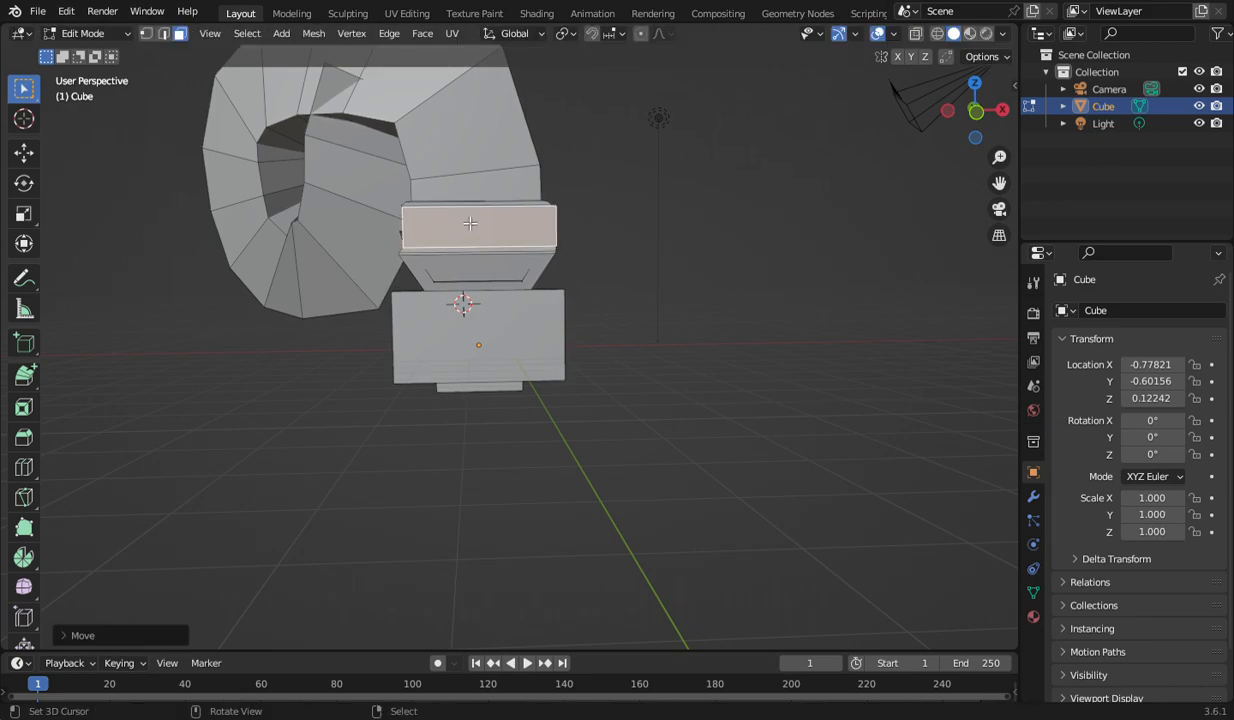
key(i)
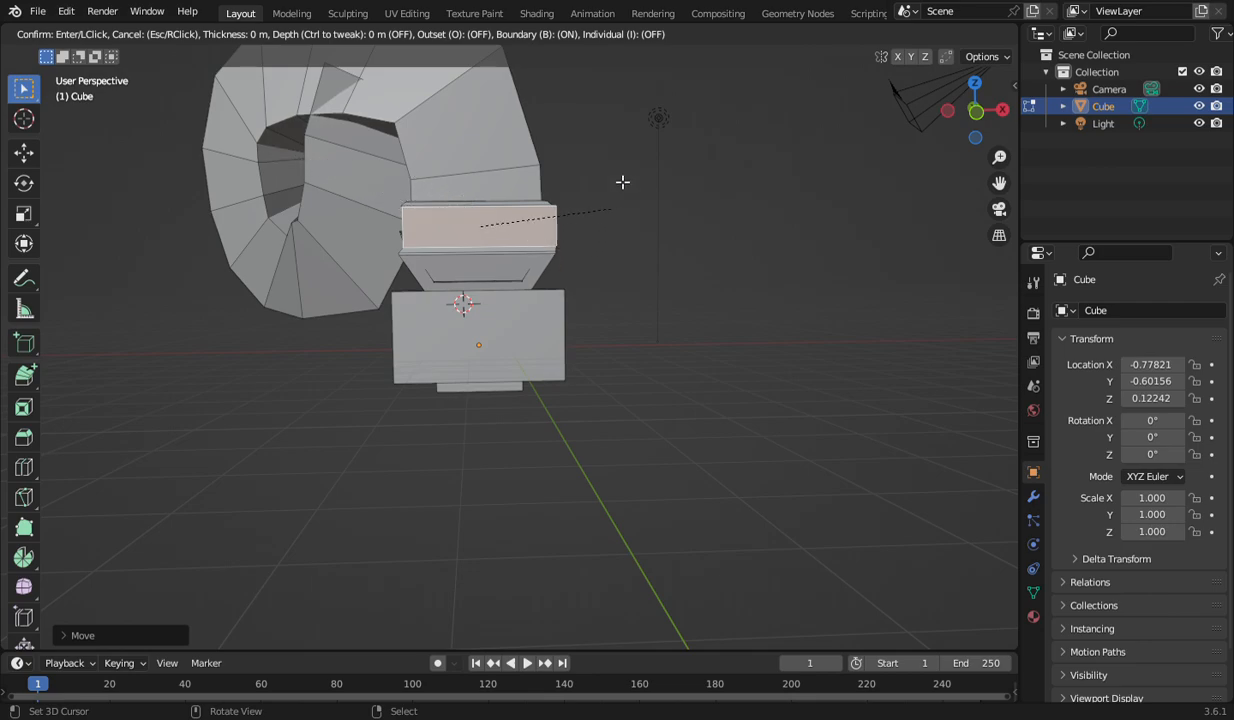
key(Escape)
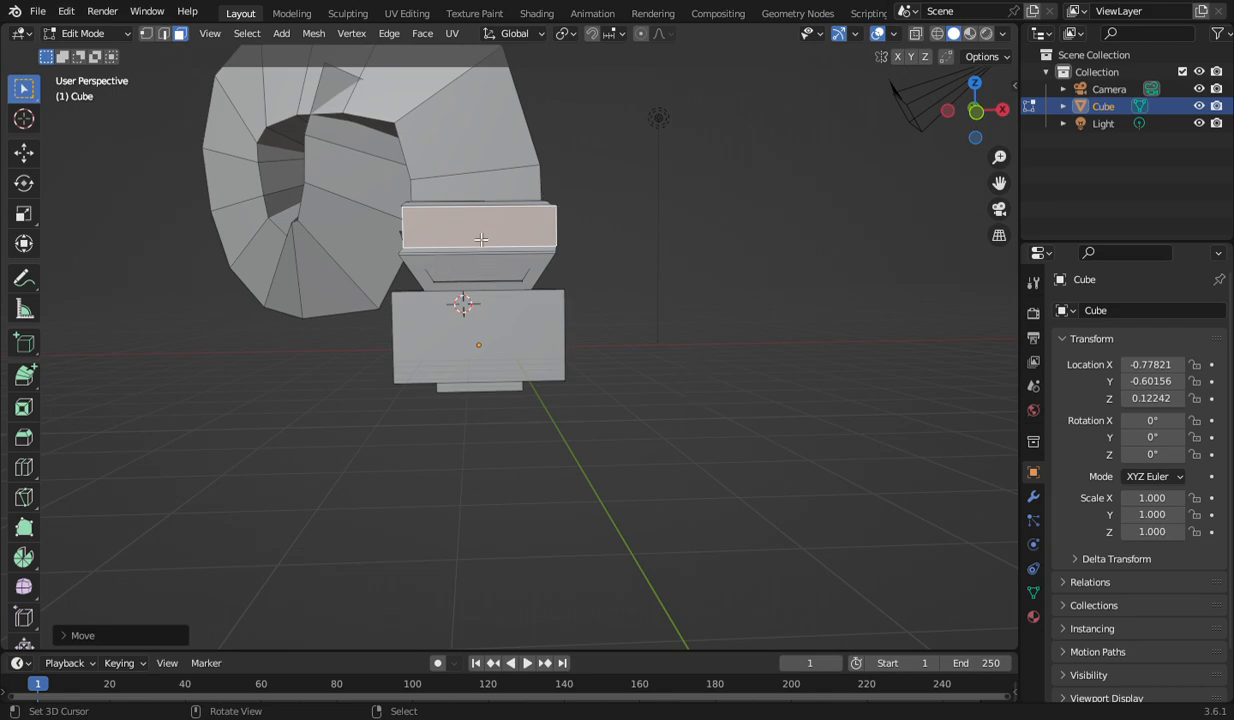
- Add a single vertical loop cut through the middle of the model, splitting the upper block's side face in half
click(24, 467)
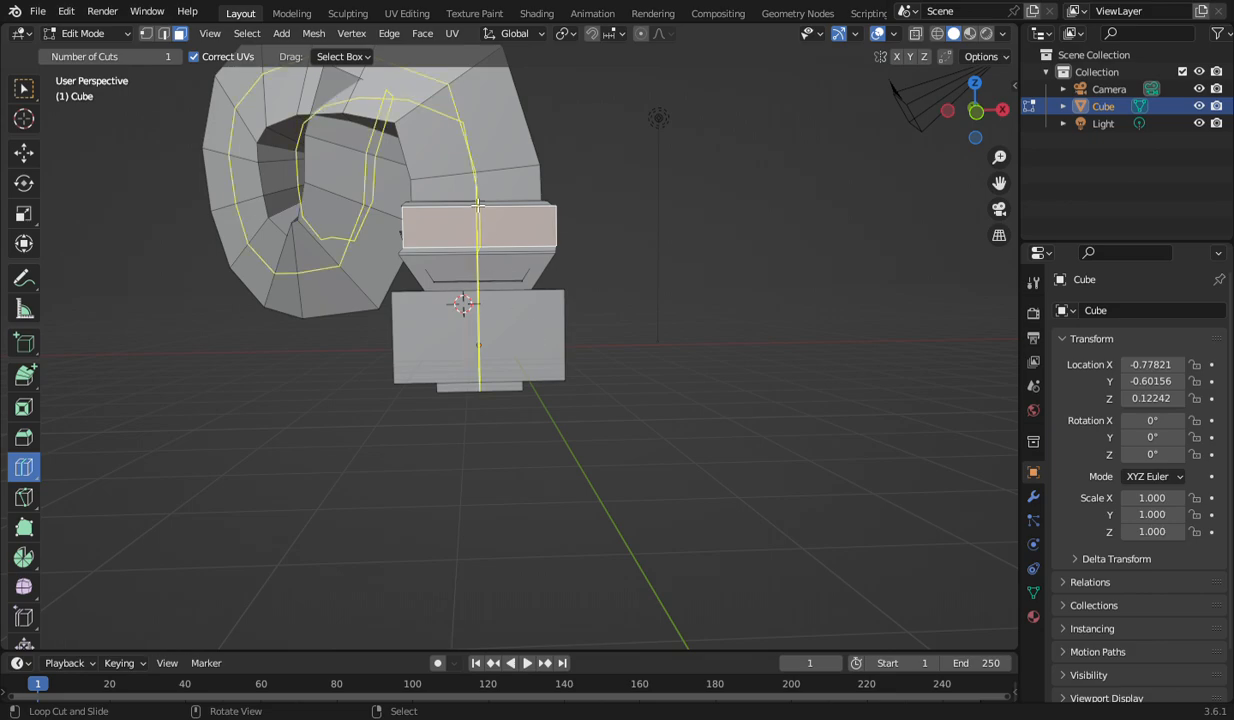
click(478, 204)
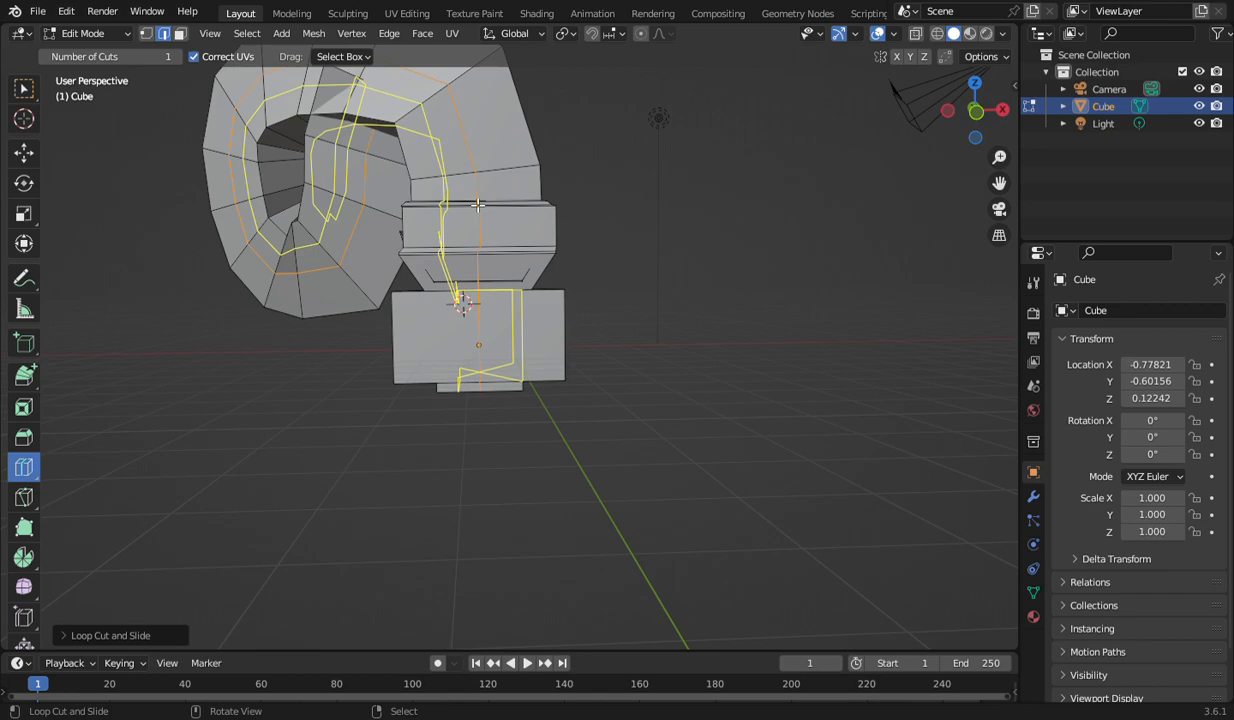
click(652, 216)
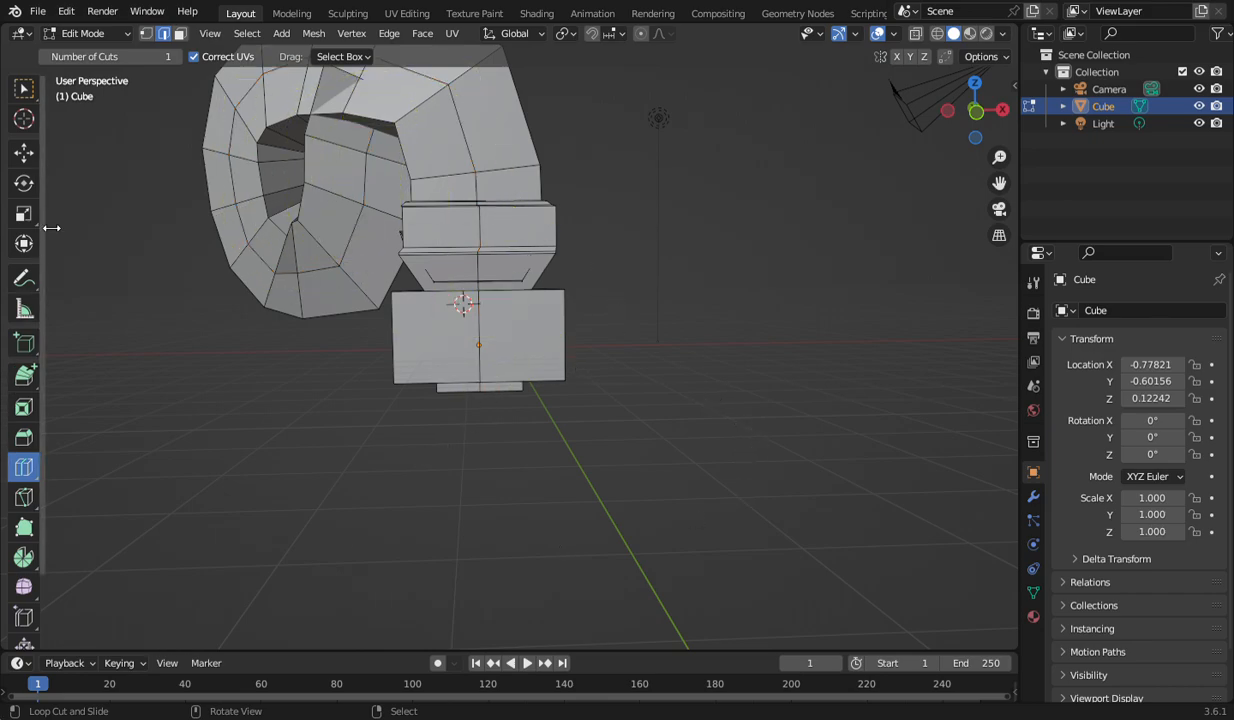
- Select the left half of the upper block's split side face in face mode and inset it into a smaller rectangle
click(28, 88)
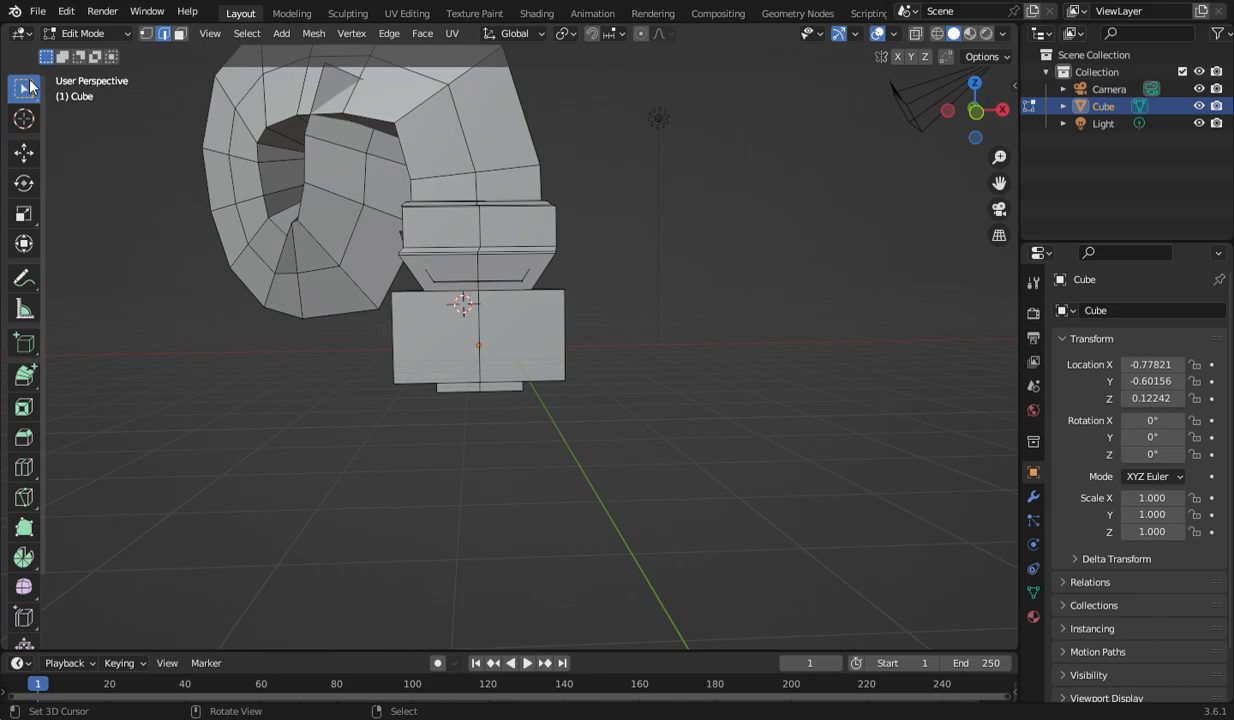
click(180, 33)
click(458, 230)
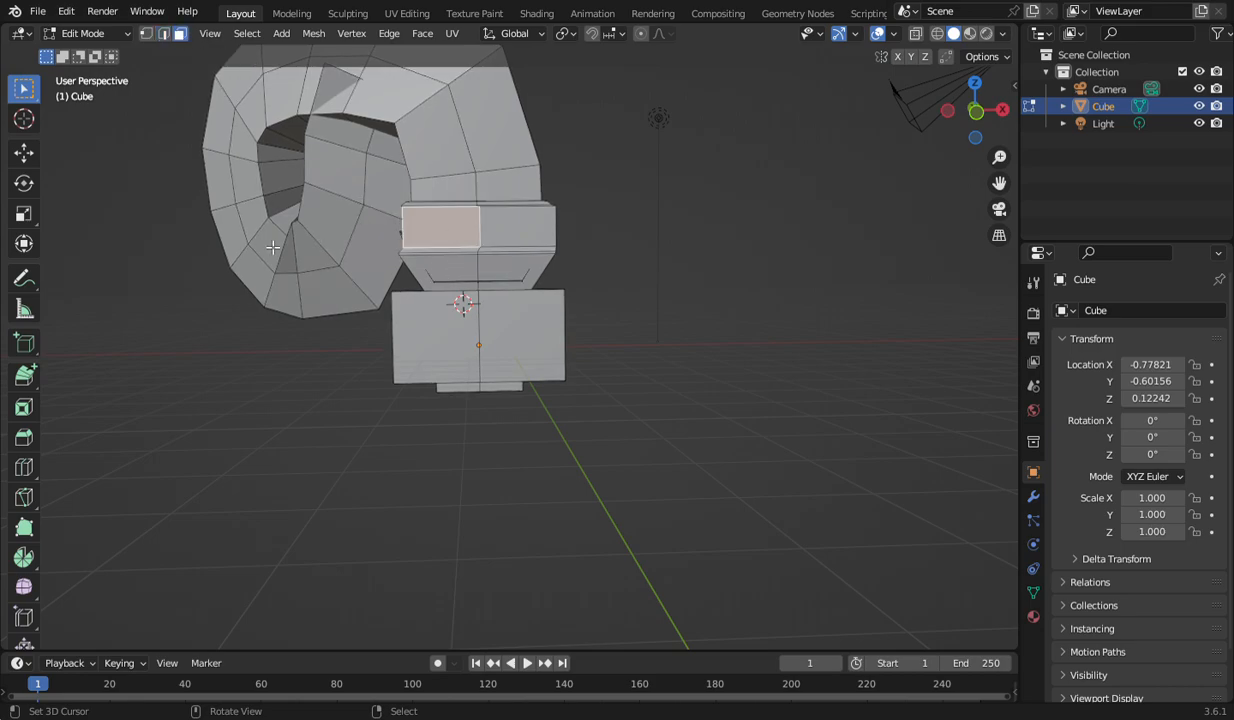
click(24, 408)
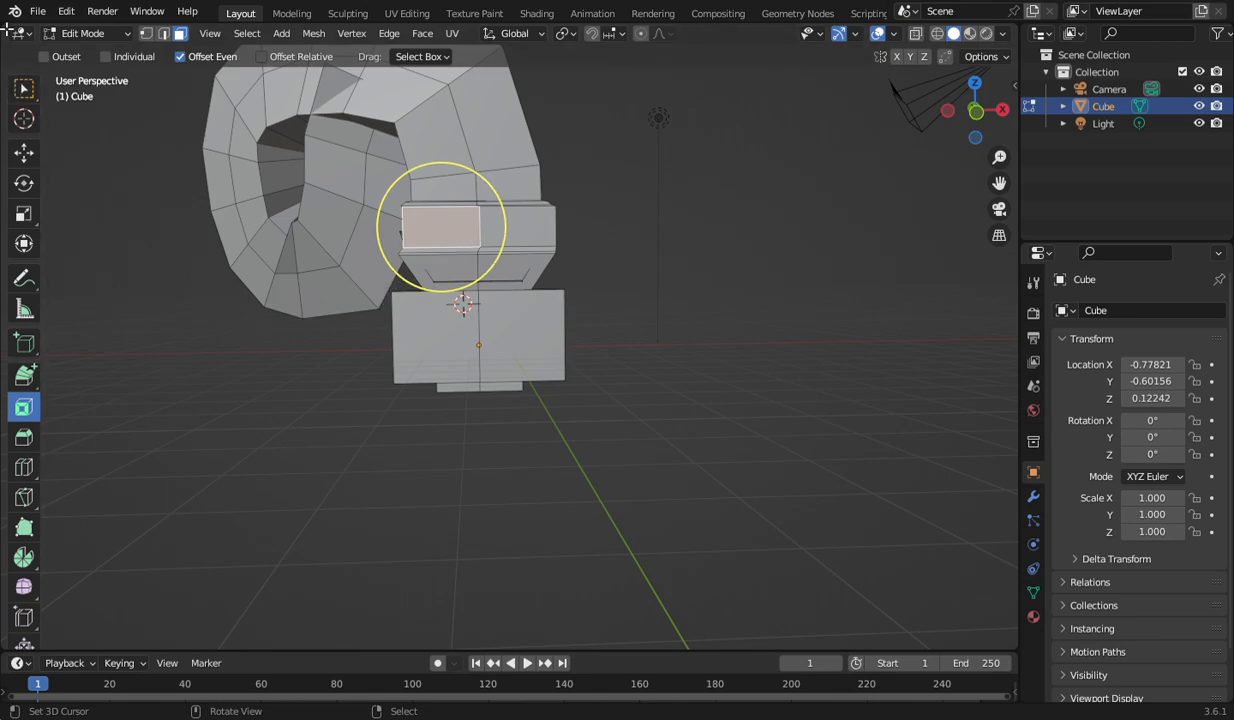
click(24, 88)
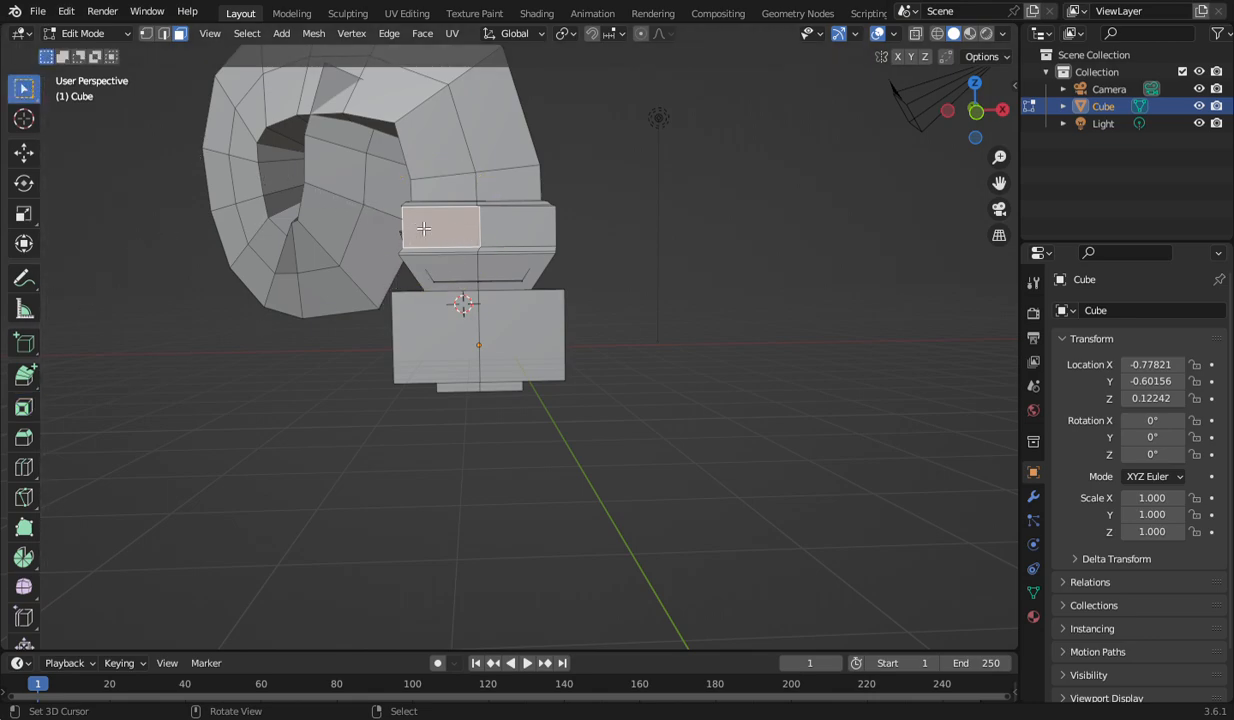
key(i)
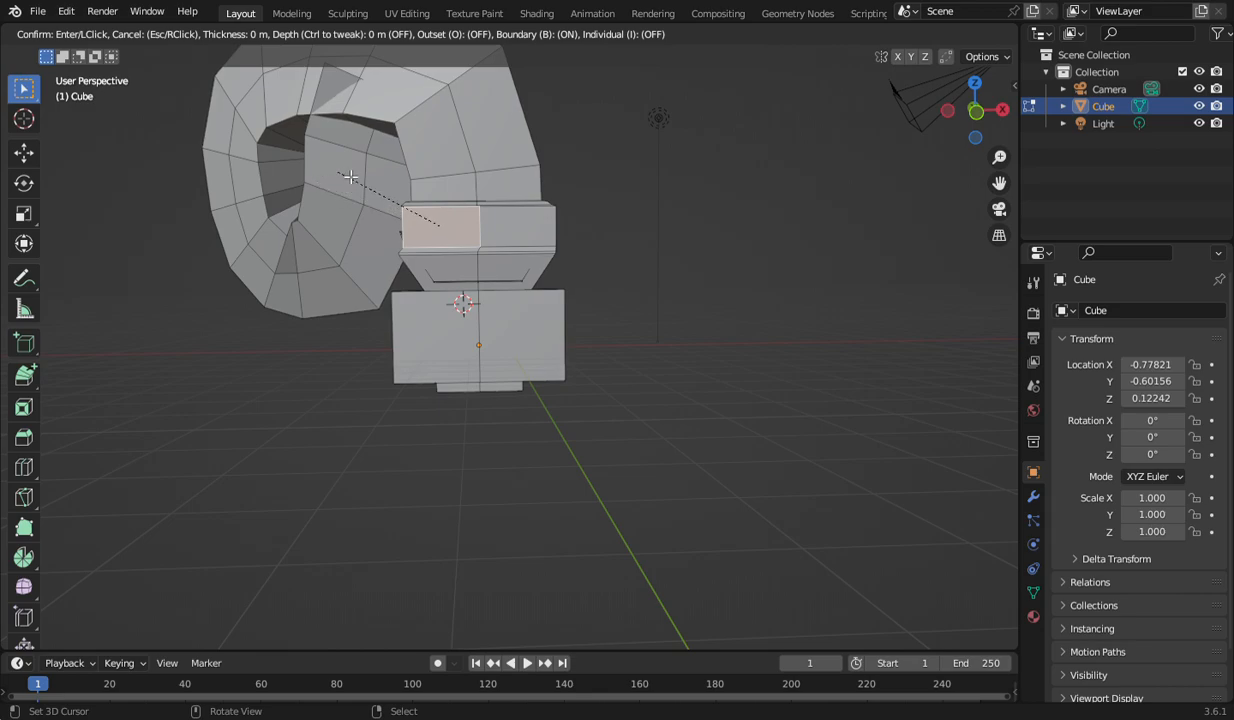
click(448, 221)
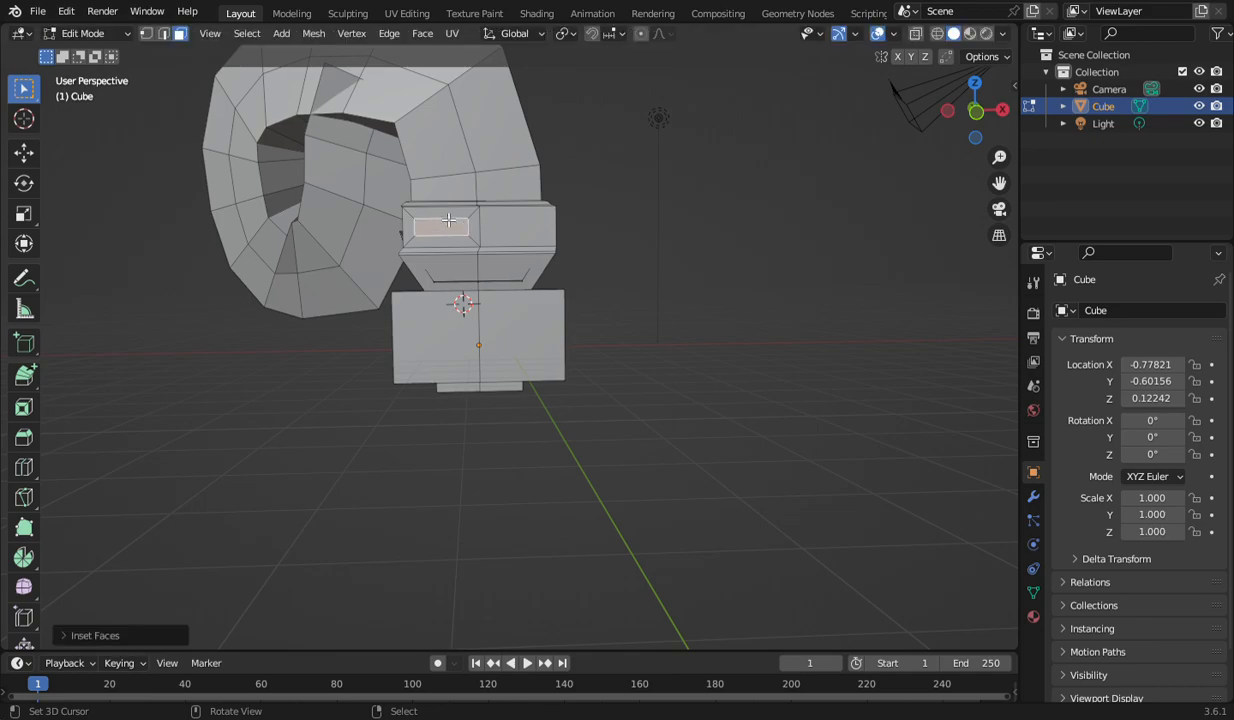
- Inset the right half of the upper block's split side face by about 0.24 m and clear the selection
click(521, 236)
key(i)
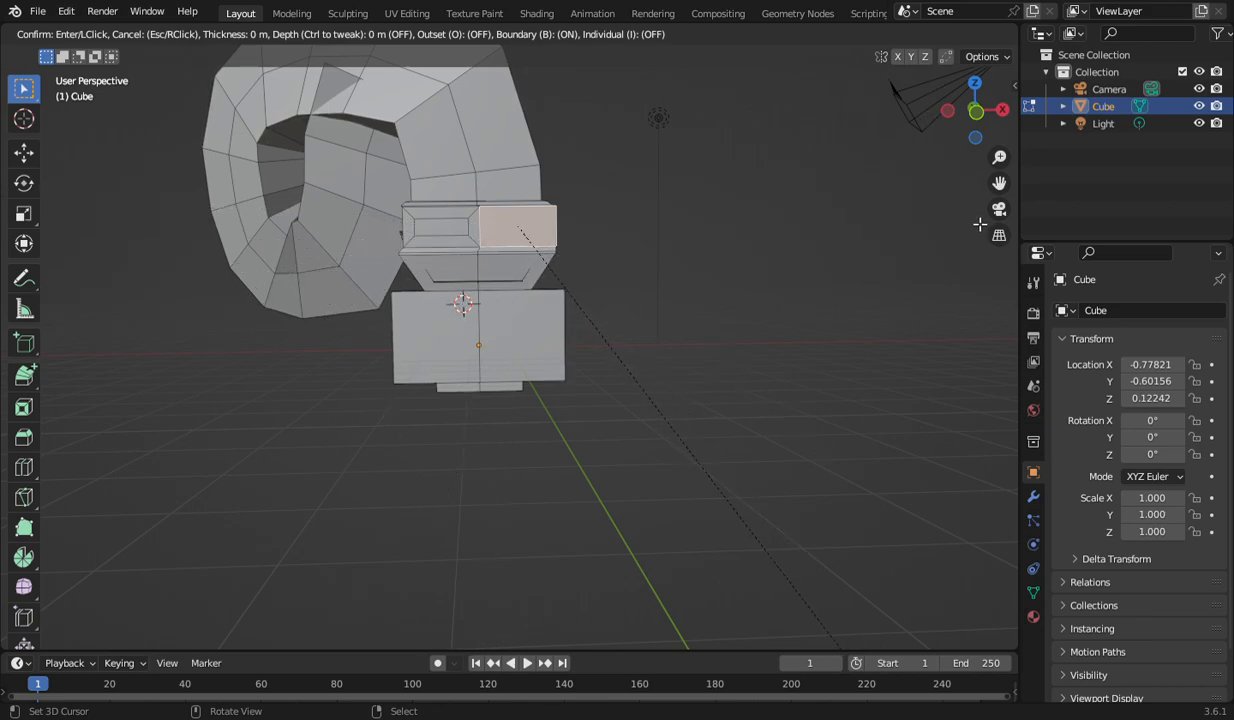
click(323, 168)
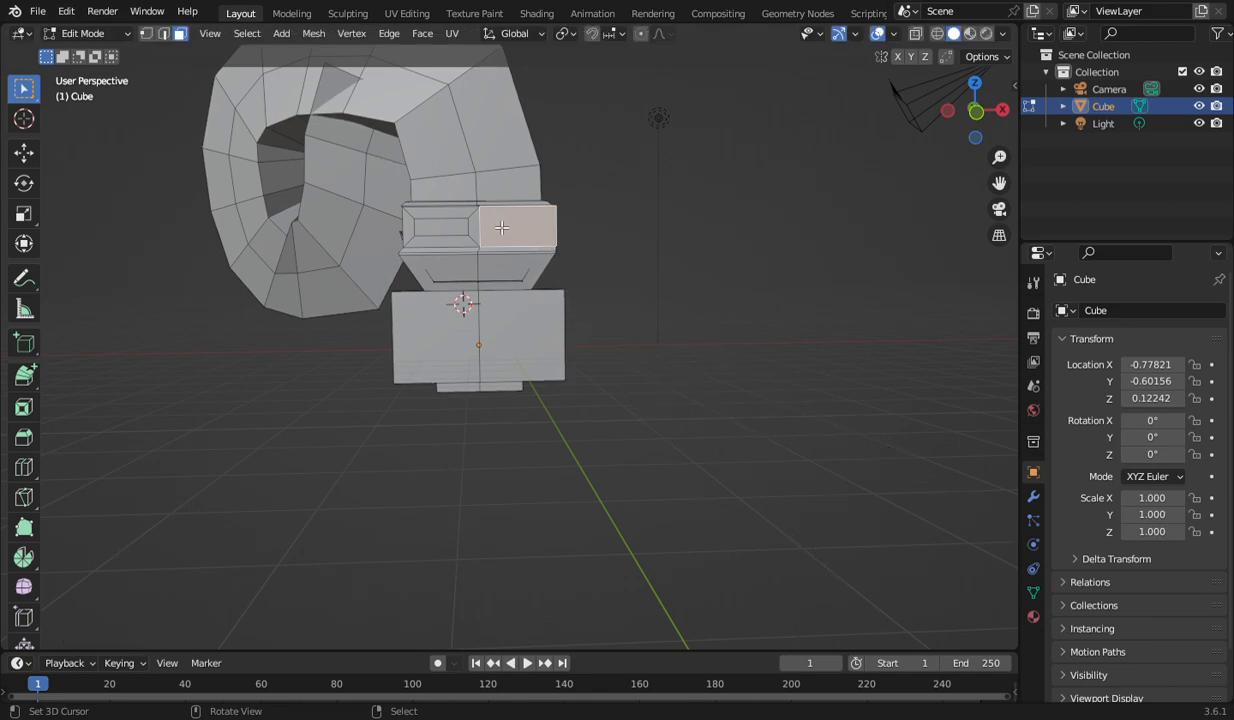
key(i)
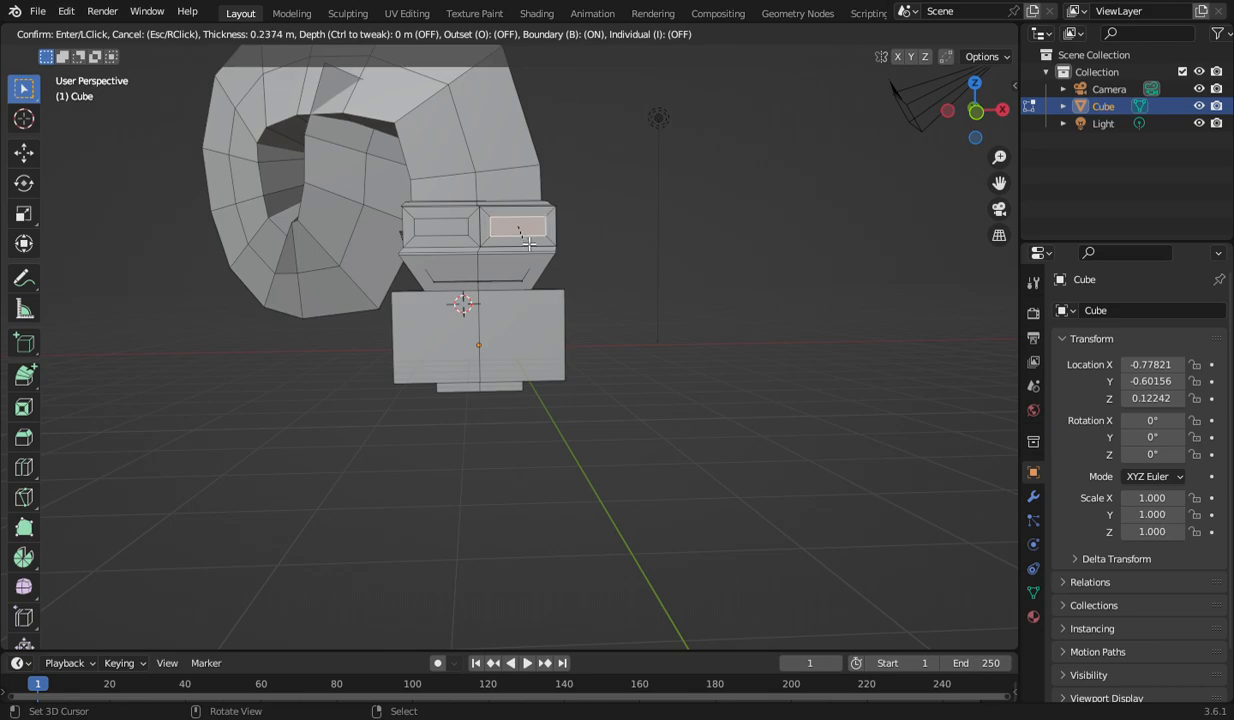
click(528, 242)
click(670, 282)
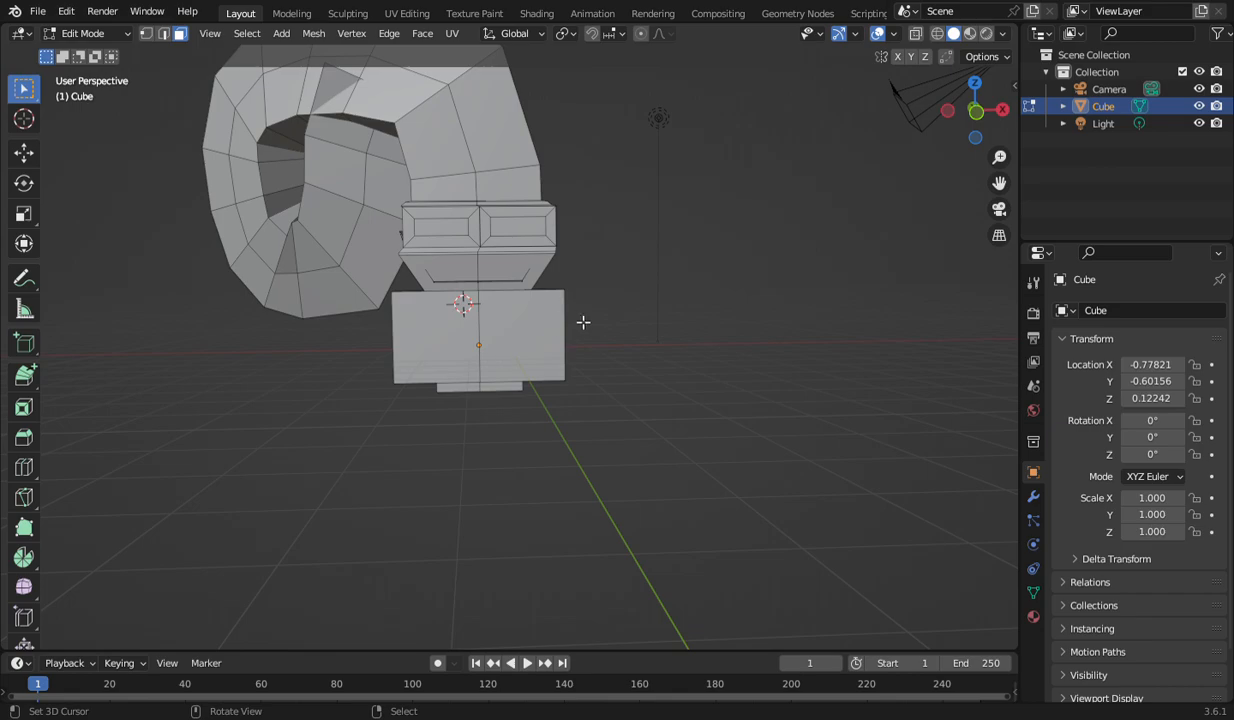
- Select both small inset faces on the upper block and use Extrude Region to recess them inward as eye sockets
click(460, 229)
click(522, 236)
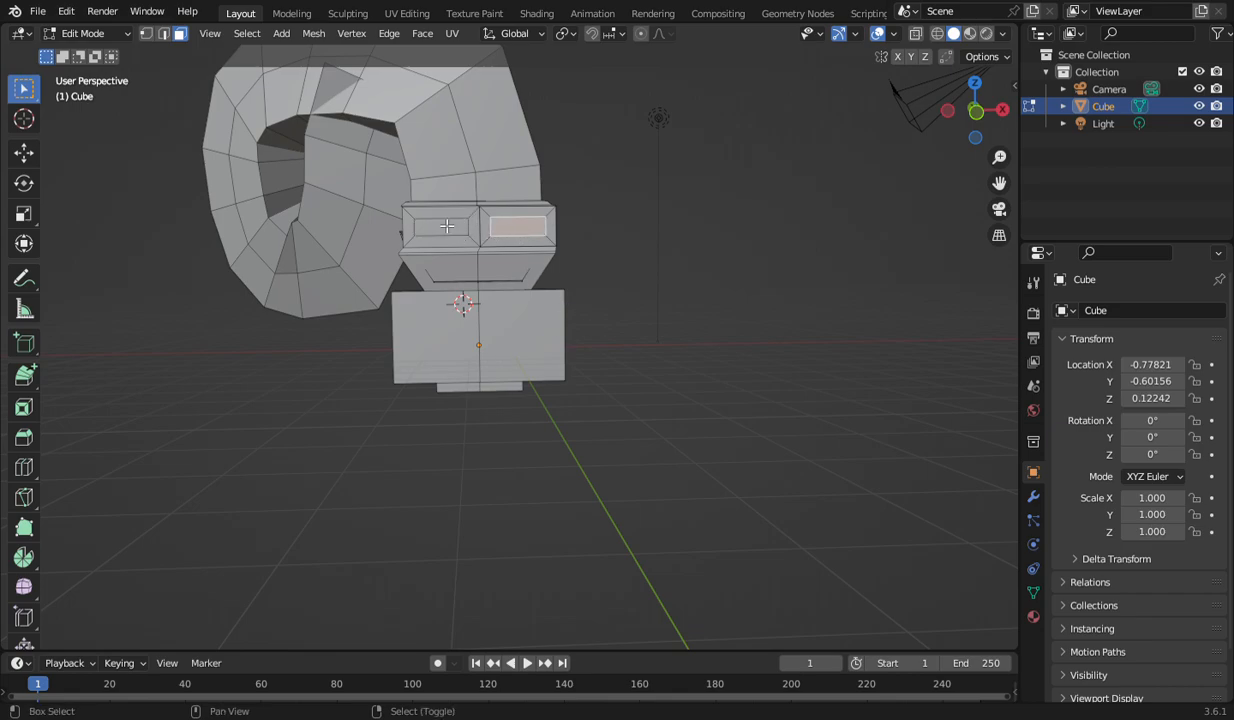
shift+click(446, 227)
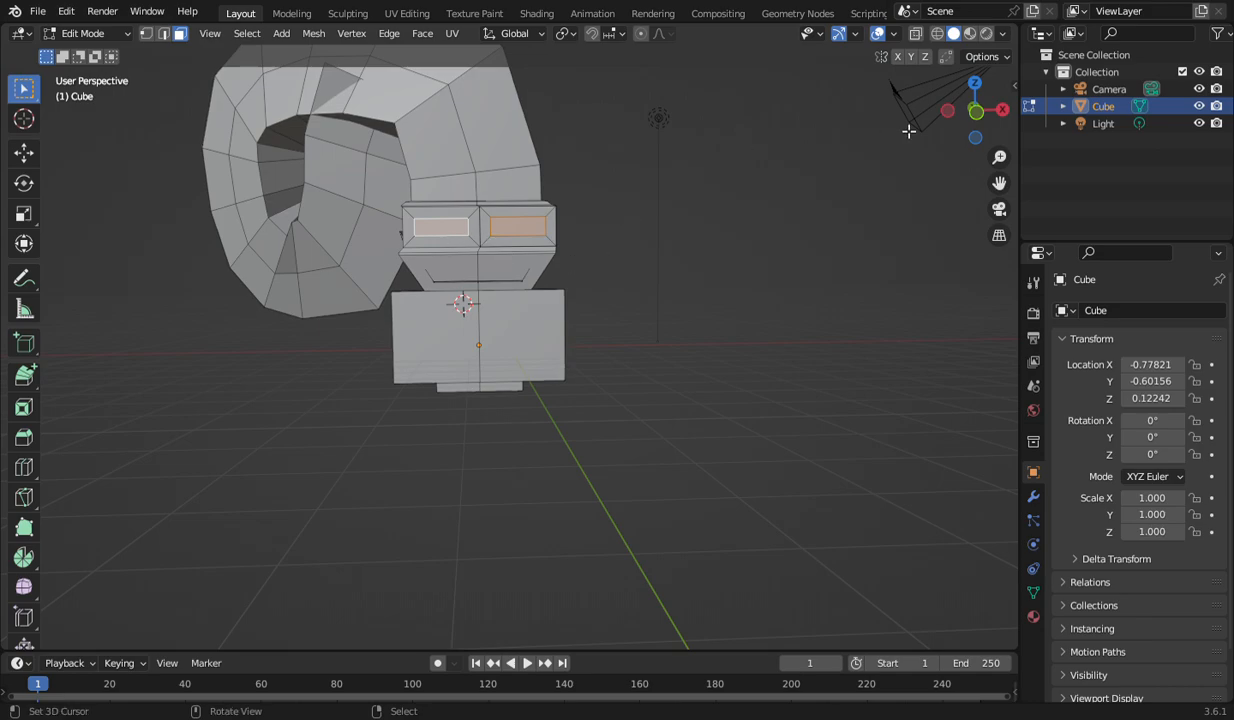
drag(958, 112, 999, 120)
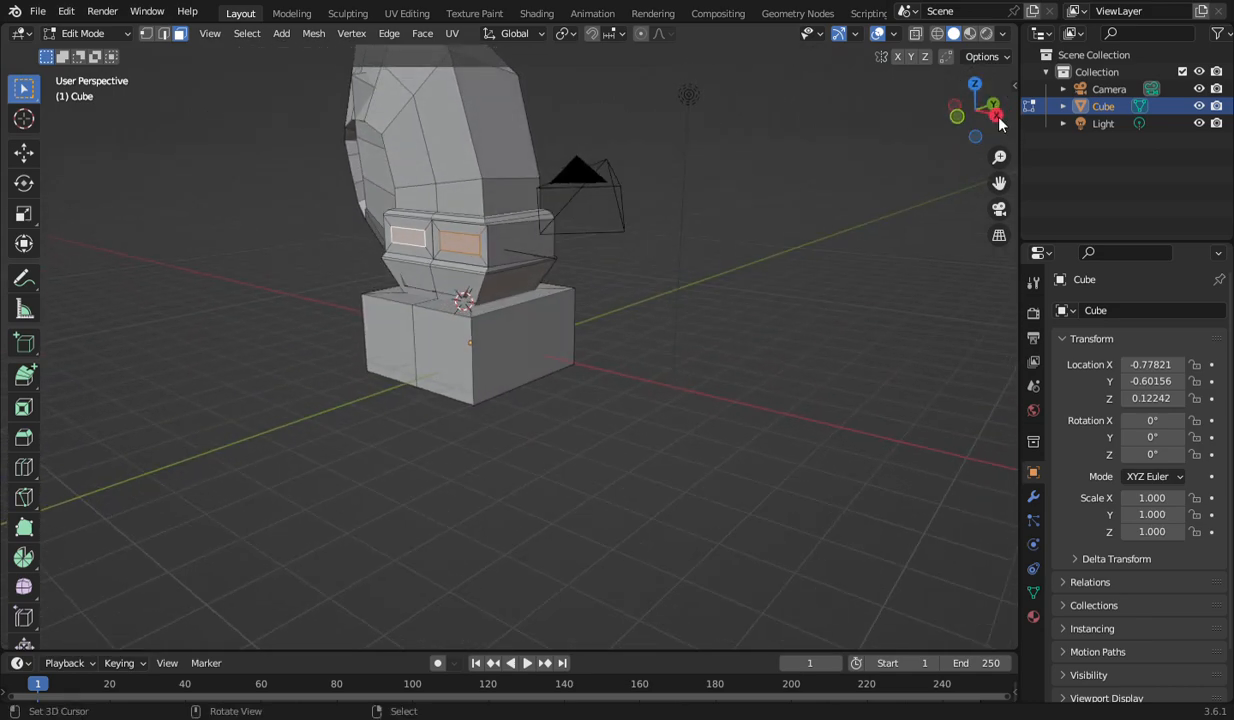
click(33, 372)
drag(33, 374, 77, 381)
drag(382, 247, 481, 342)
key(ctrl+z)
- Select both faces on the underside of the small base block and extrude them downward into a long leg
drag(975, 110, 812, 178)
middle_drag(510, 350, 753, 195)
click(460, 337)
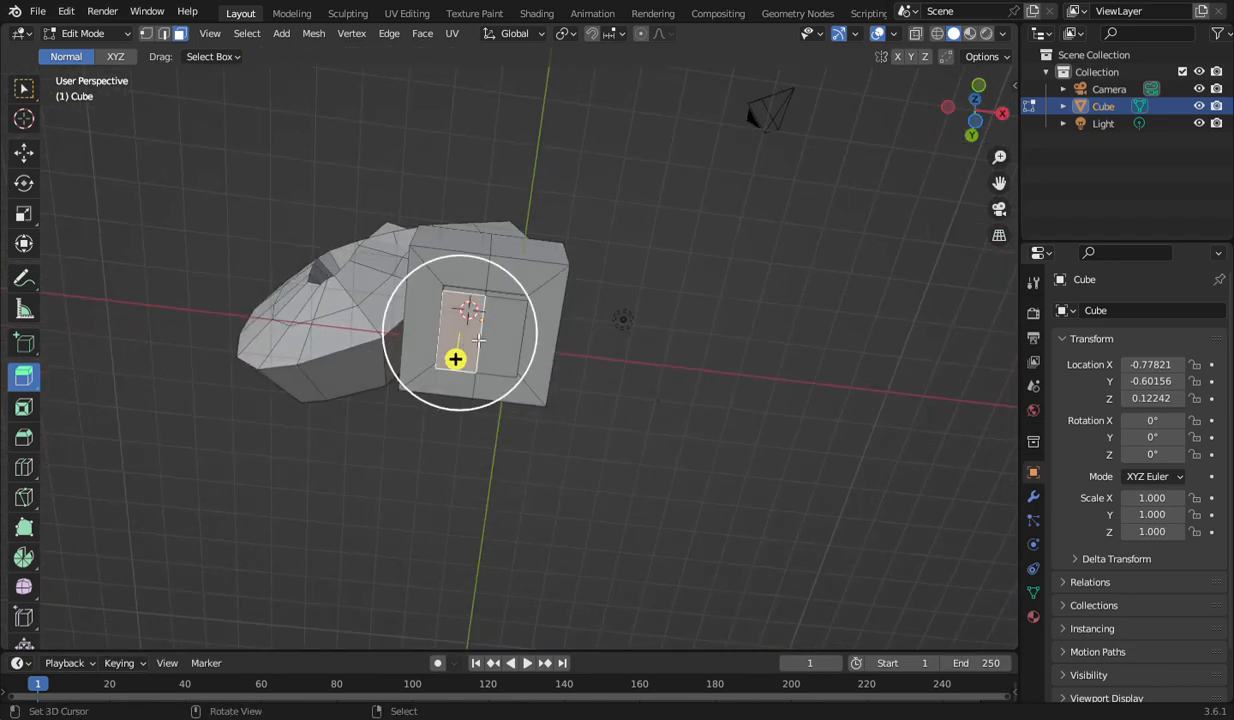
shift+click(498, 326)
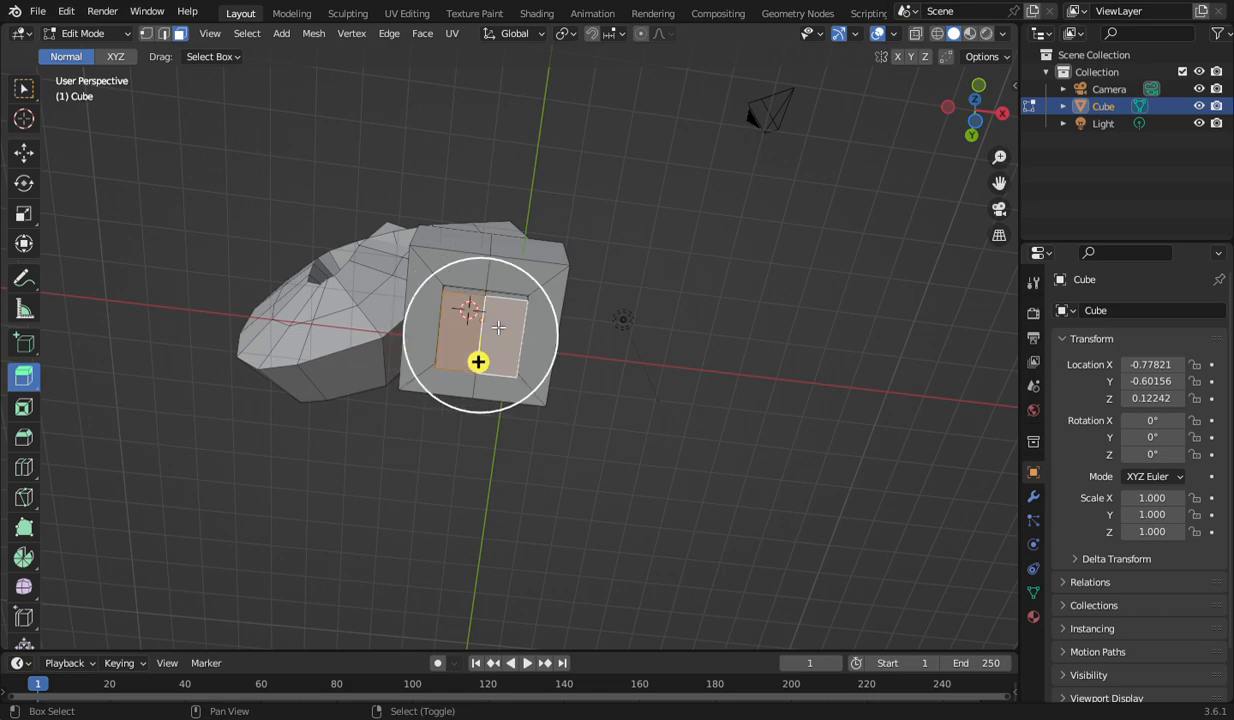
drag(975, 125, 262, 460)
drag(478, 437, 476, 570)
- Extrude the two lower front faces of the leg forward to form a foot
click(450, 472)
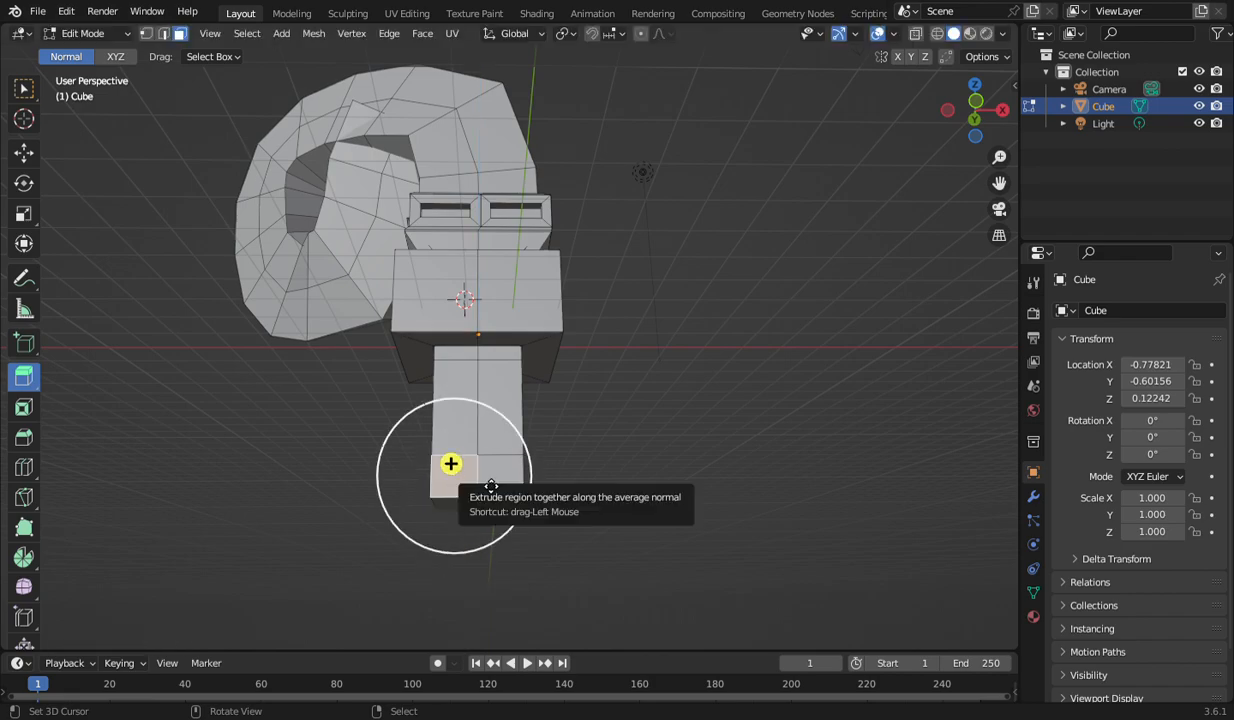
shift+click(500, 478)
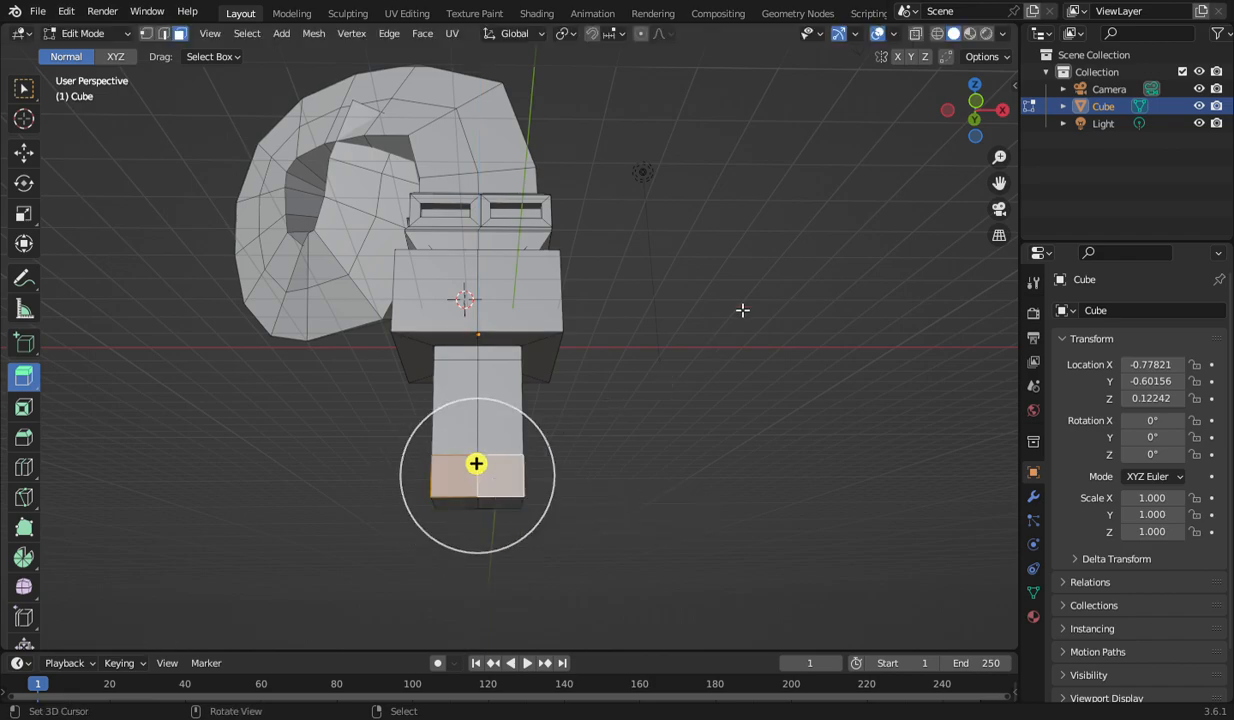
drag(968, 108, 930, 116)
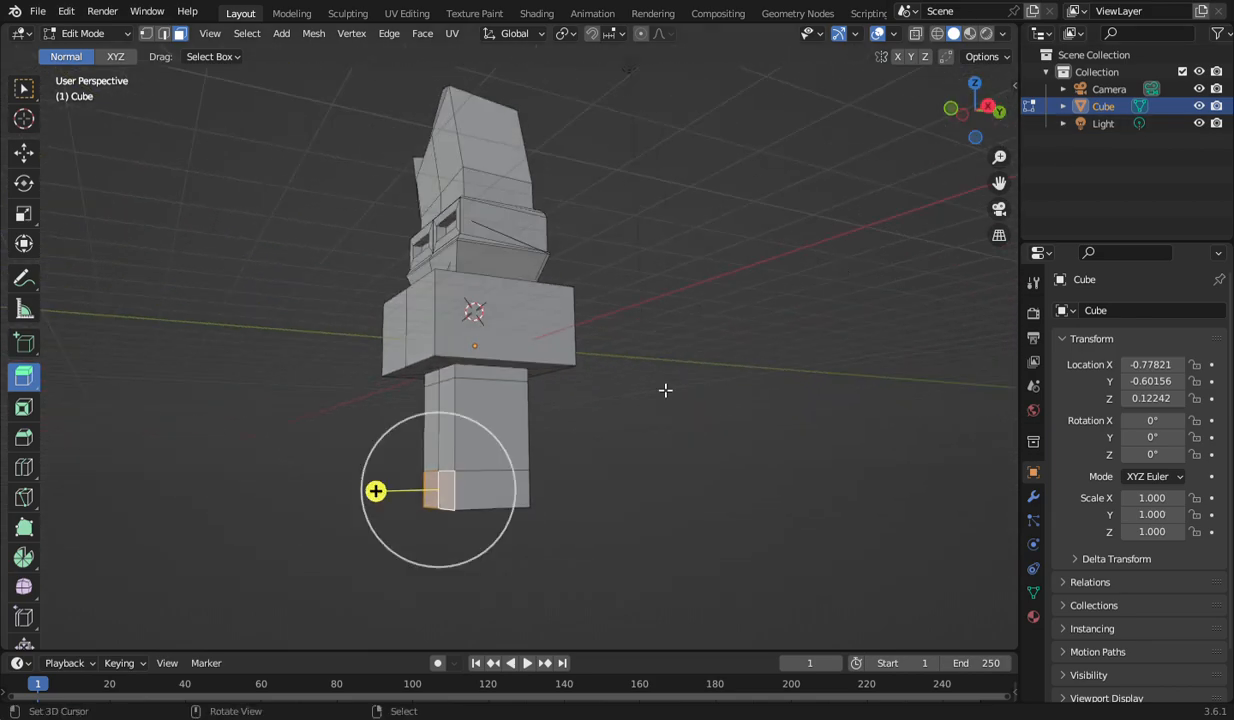
drag(374, 492, 345, 485)
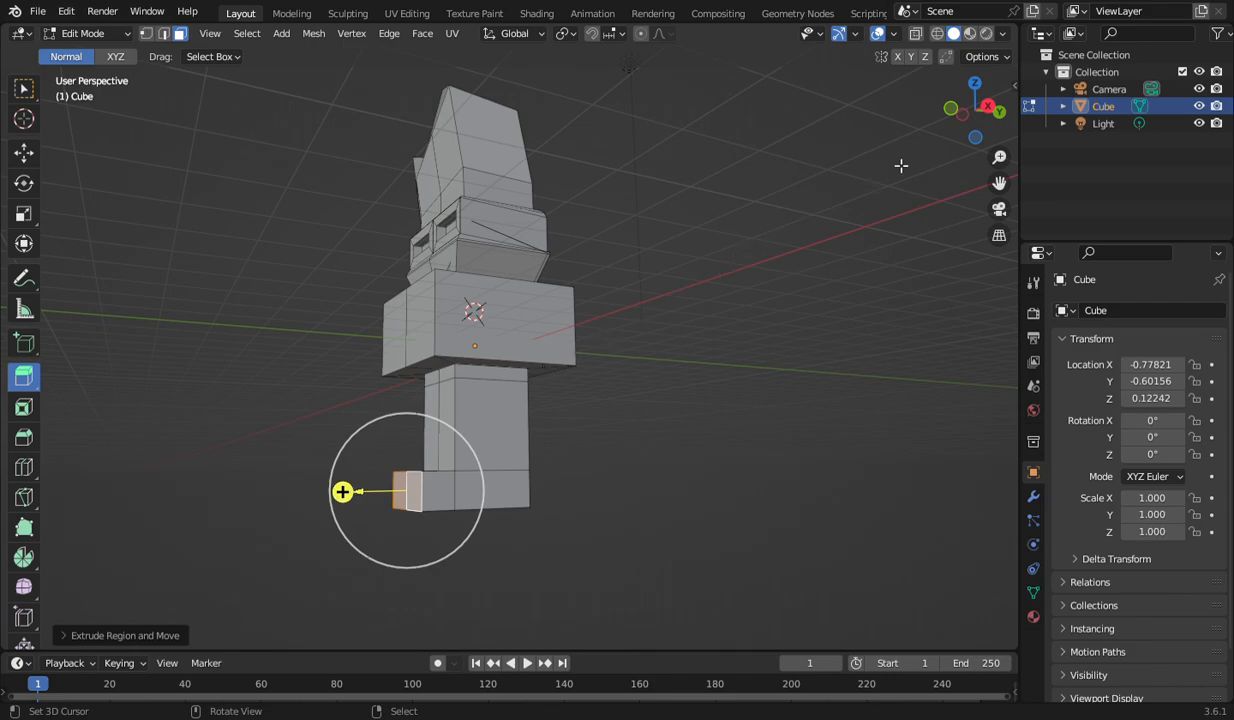
- Inset the lower block's side face beneath the curled horn into a smaller rectangle and clear the selection
drag(975, 110, 885, 122)
click(466, 327)
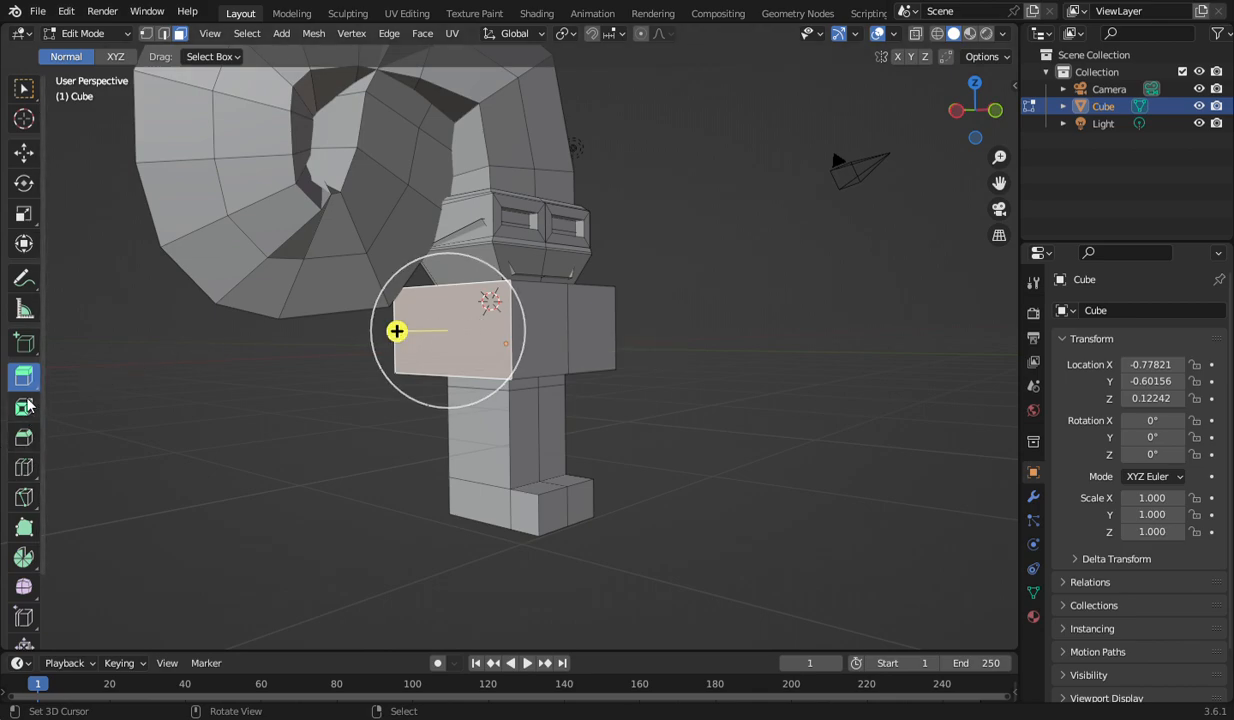
click(25, 405)
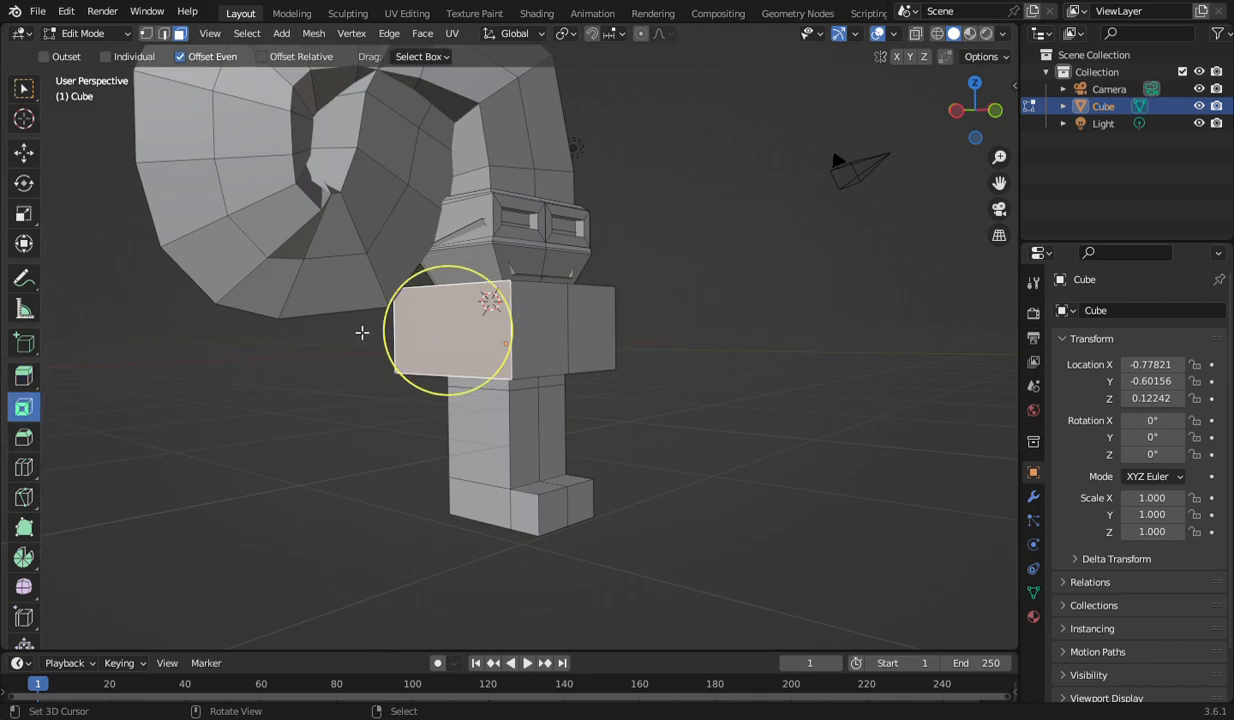
click(24, 89)
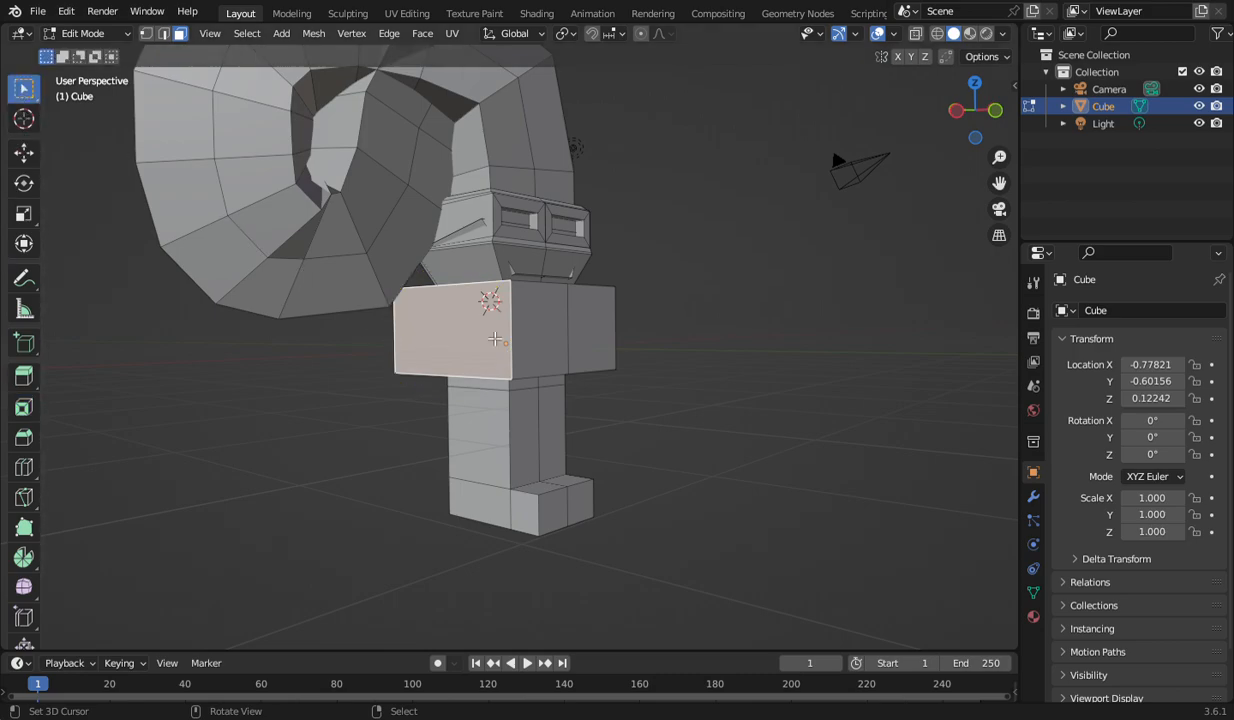
key(i)
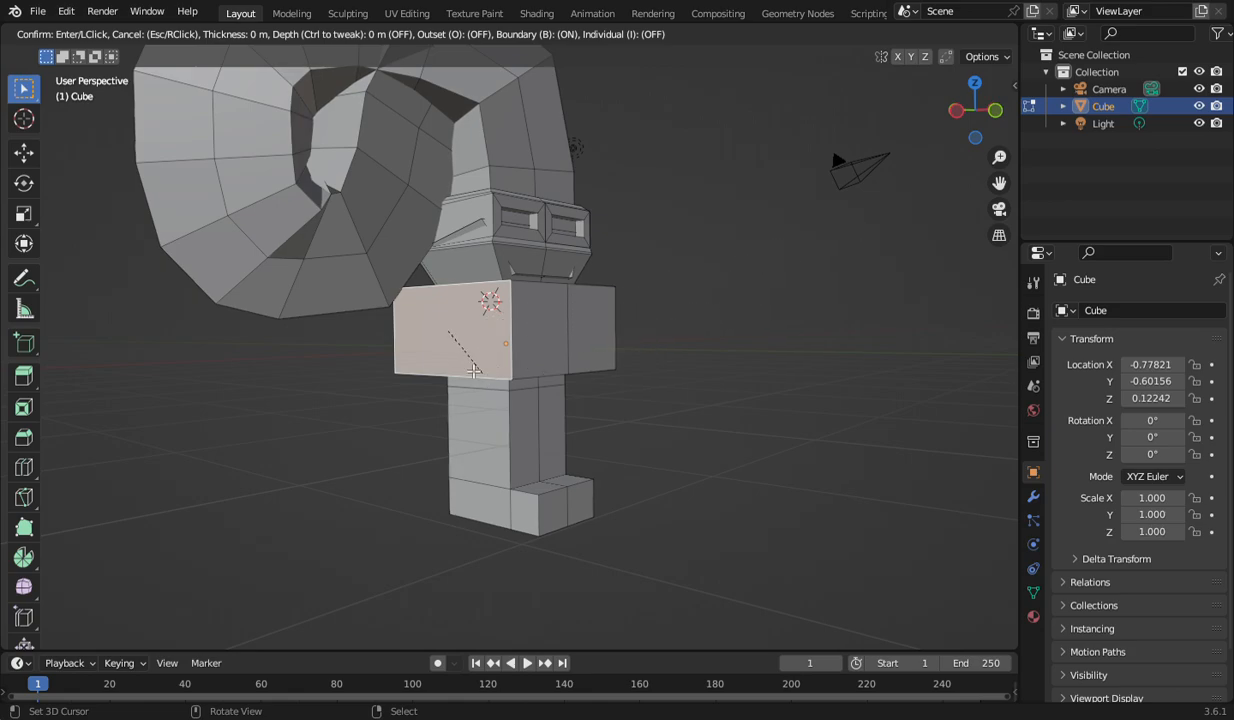
click(462, 348)
key(i)
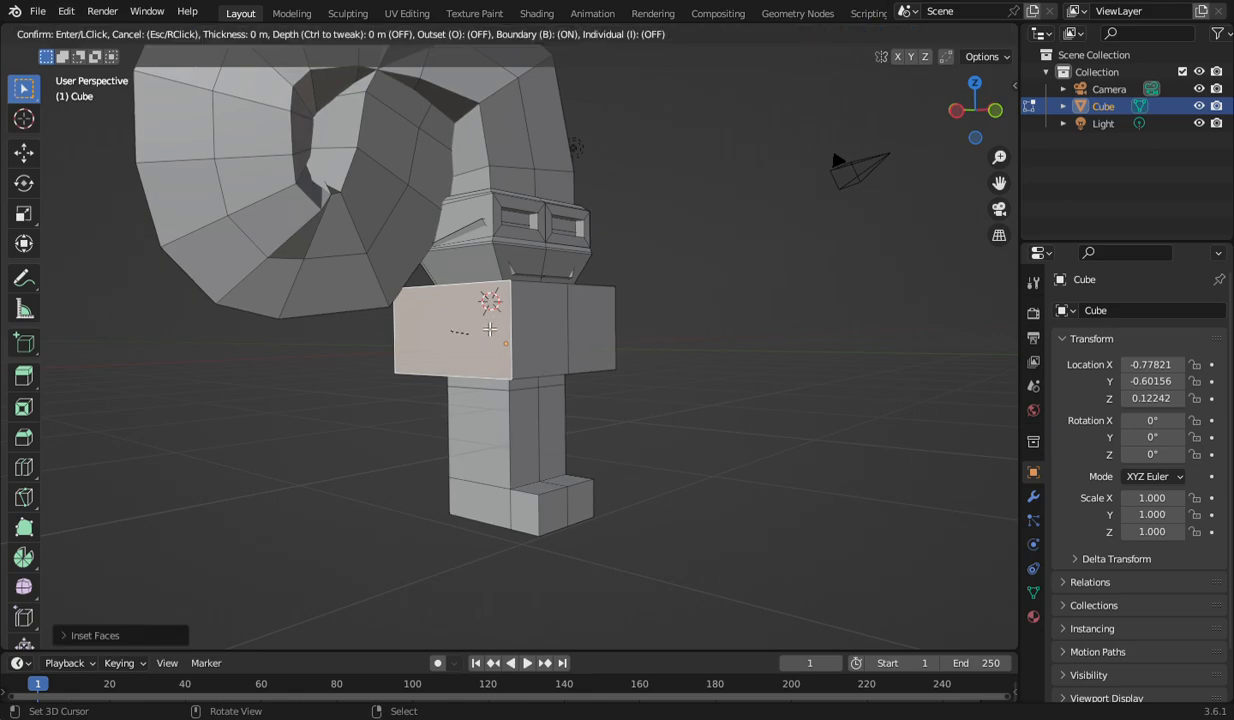
click(455, 362)
key(i)
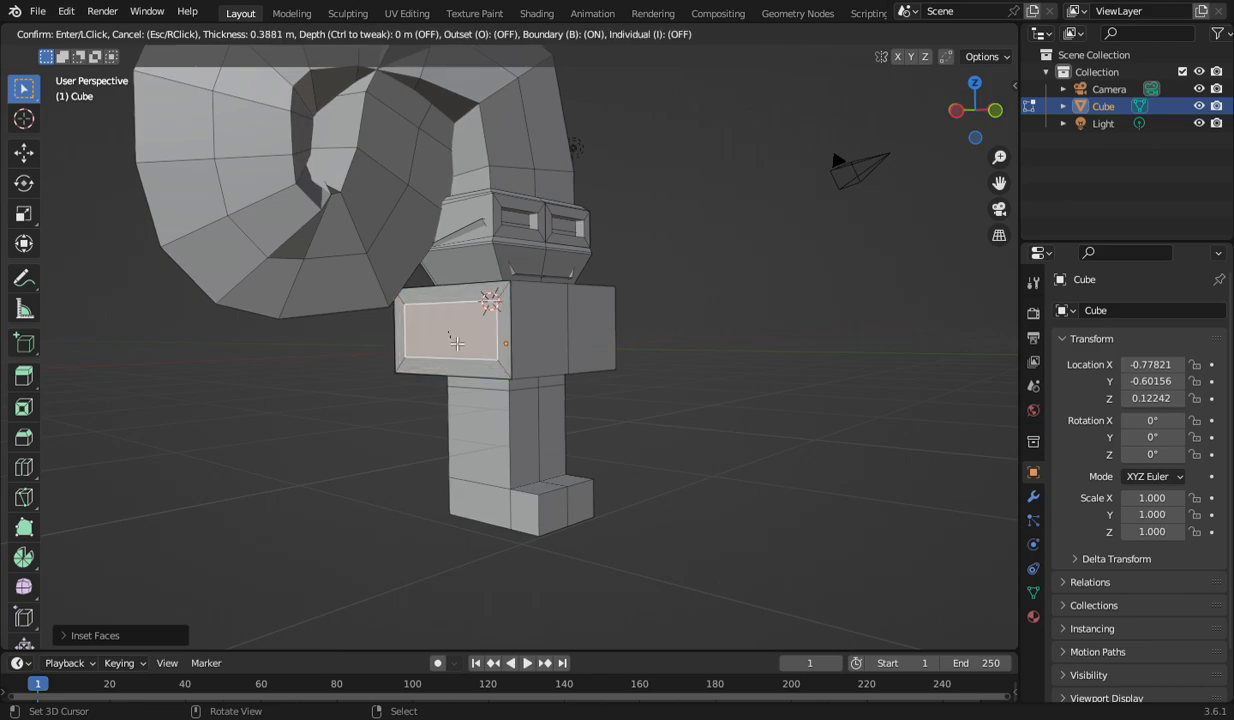
click(455, 335)
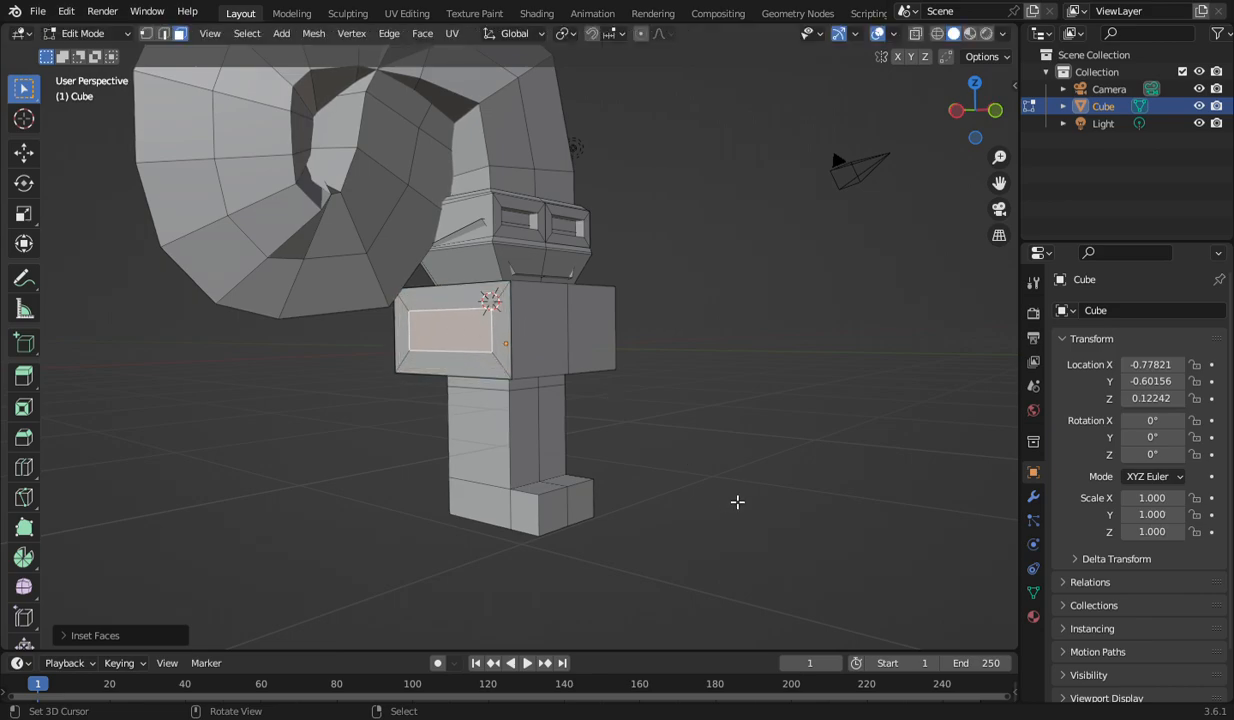
click(800, 430)
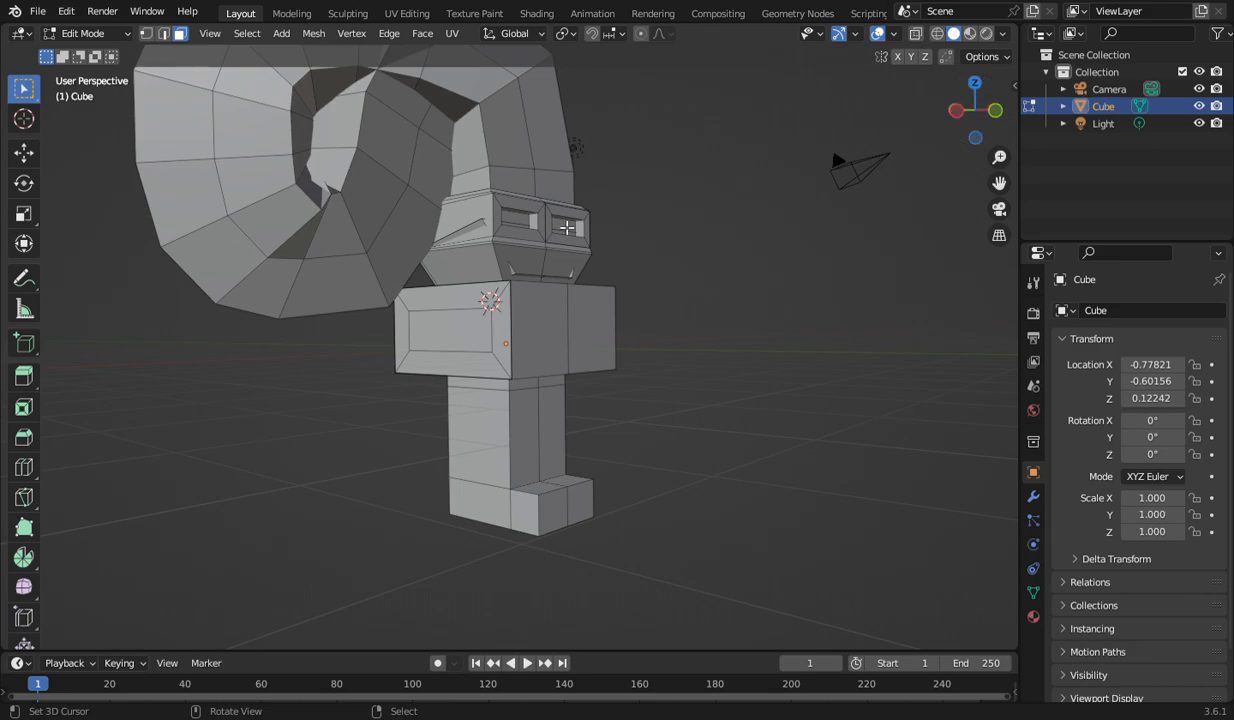
- Select the inset side face and use Extrude to Cursor to build a downward-bending arm from three segments
click(484, 341)
click(472, 339)
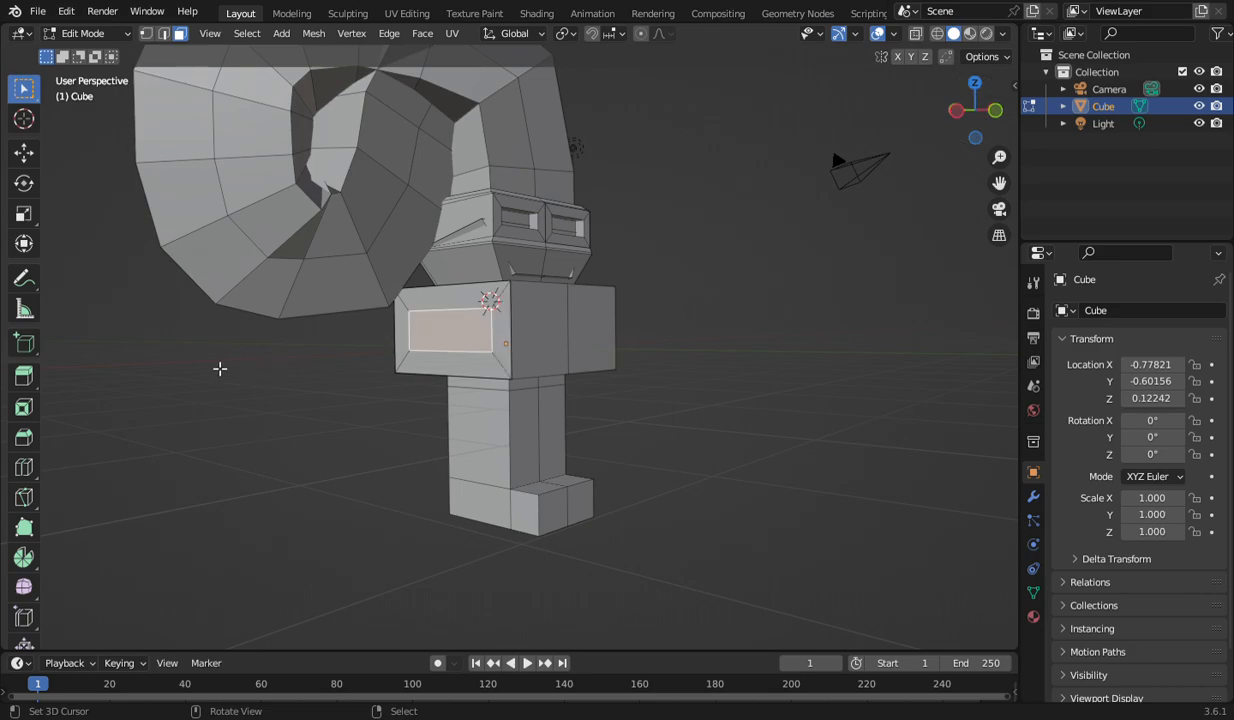
click(24, 376)
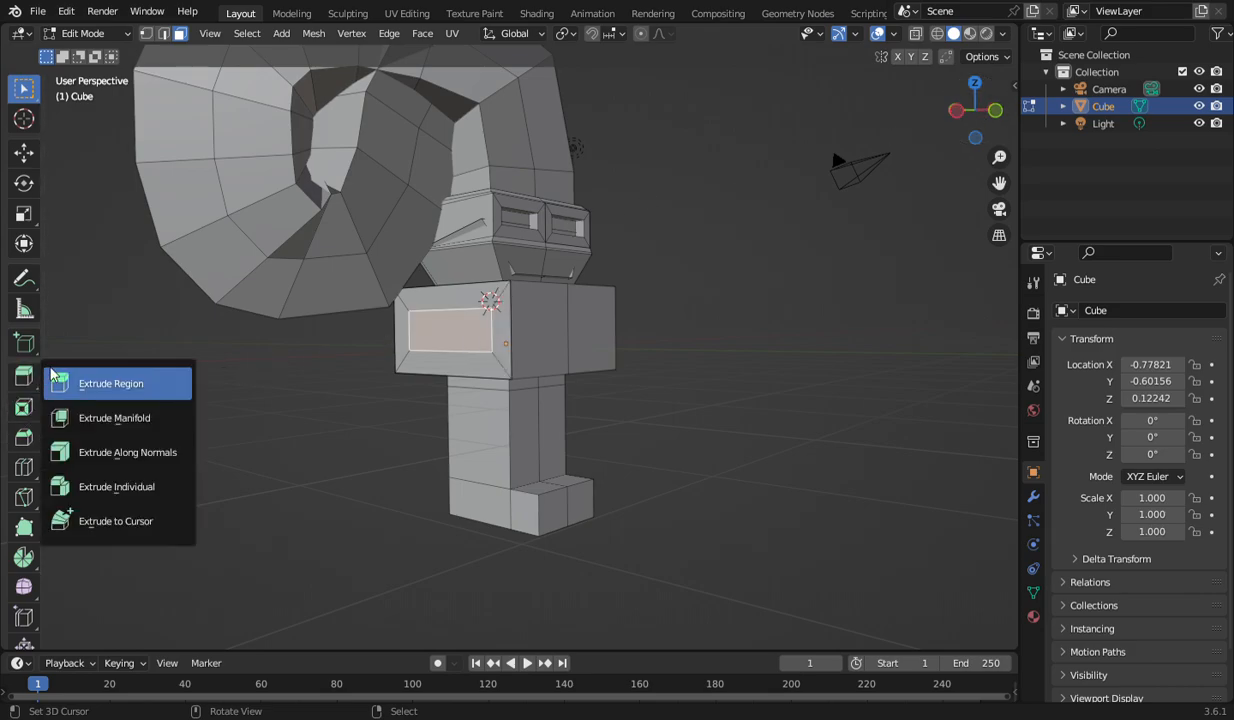
click(116, 521)
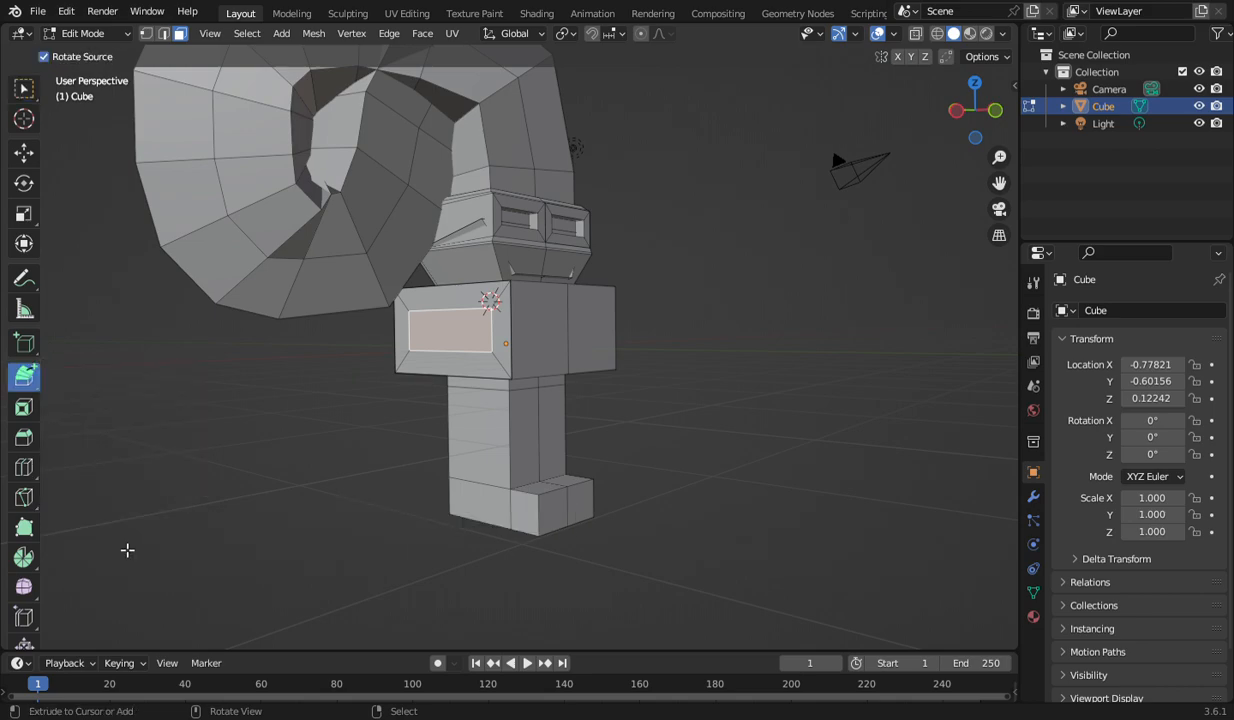
click(352, 393)
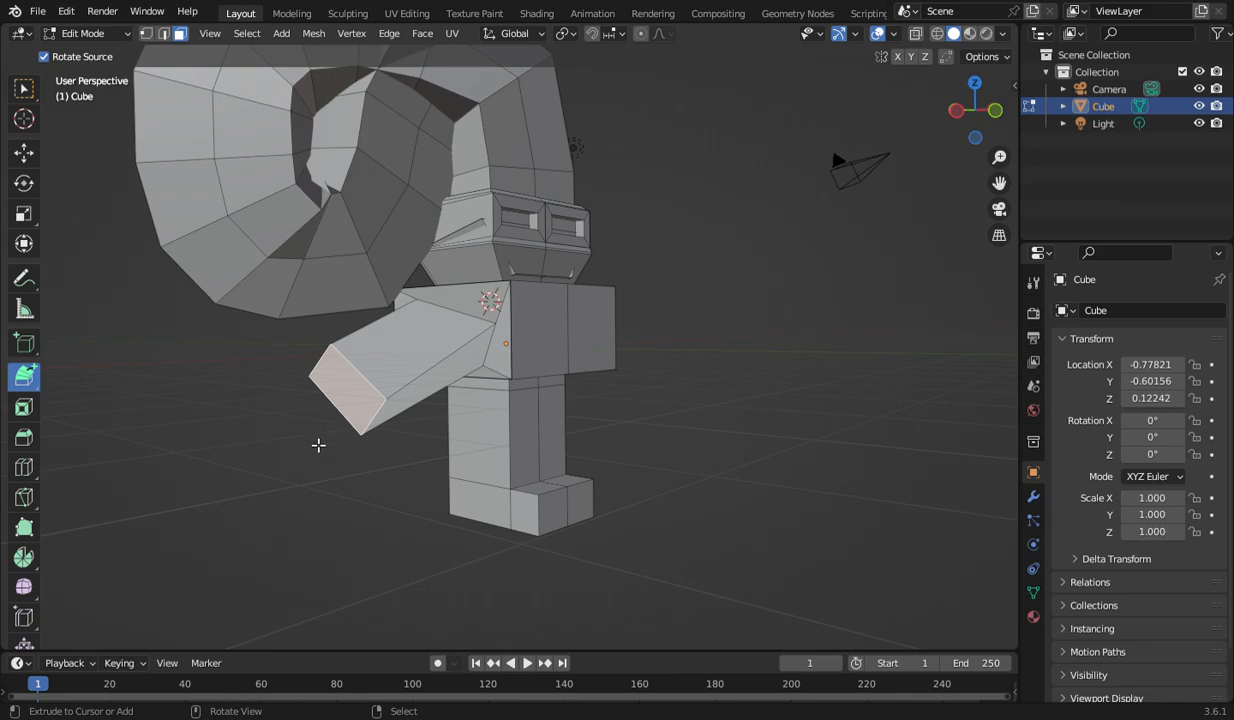
click(318, 463)
click(324, 516)
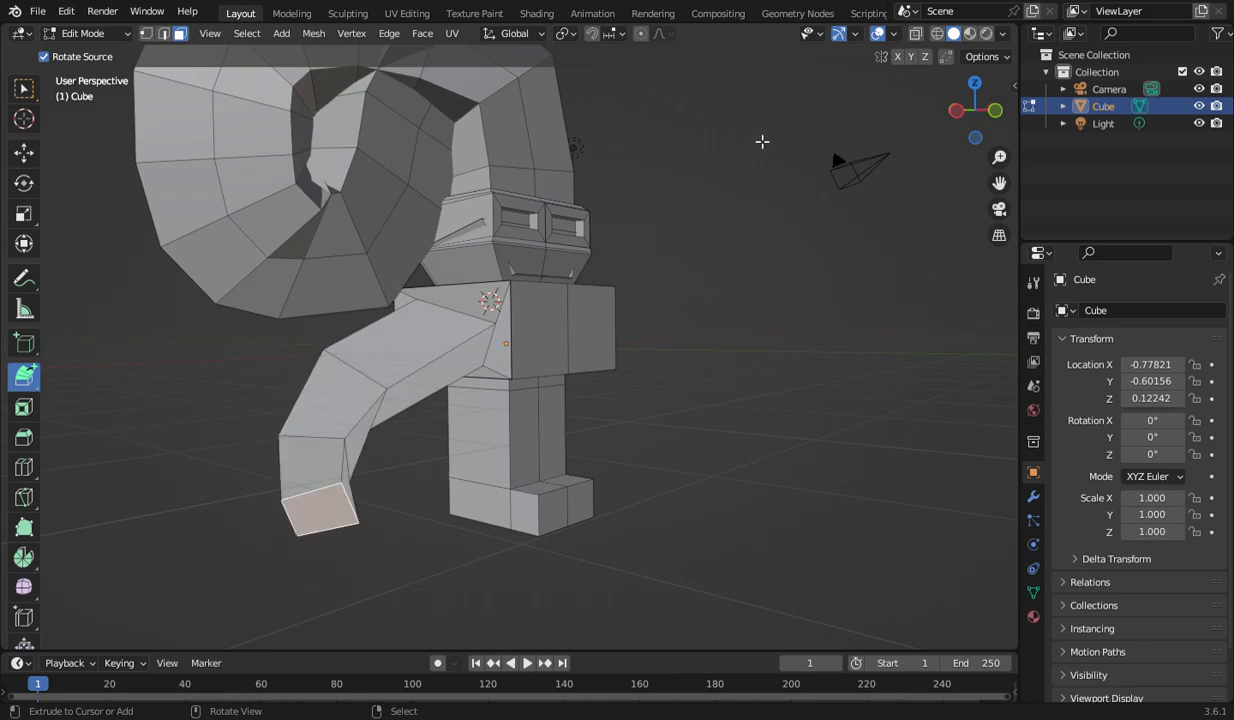
- Select the lower block's opposite side face and inset it into a smaller rectangle
drag(945, 125, 975, 124)
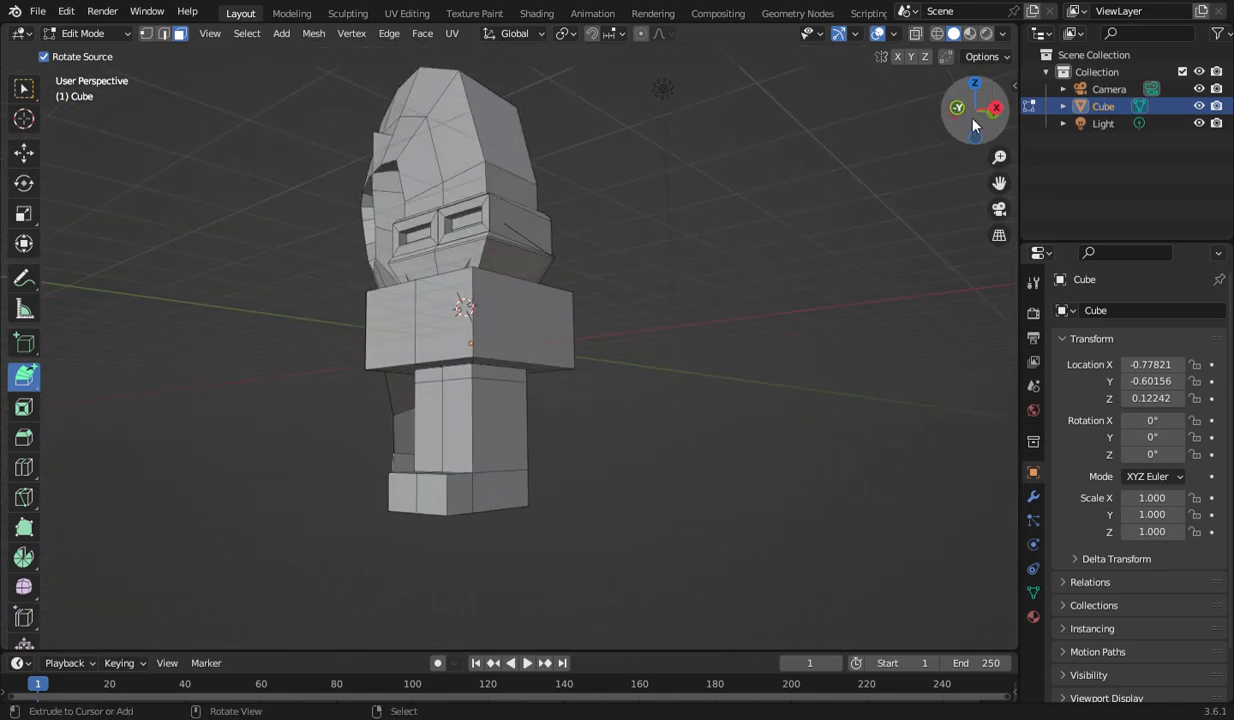
click(526, 342)
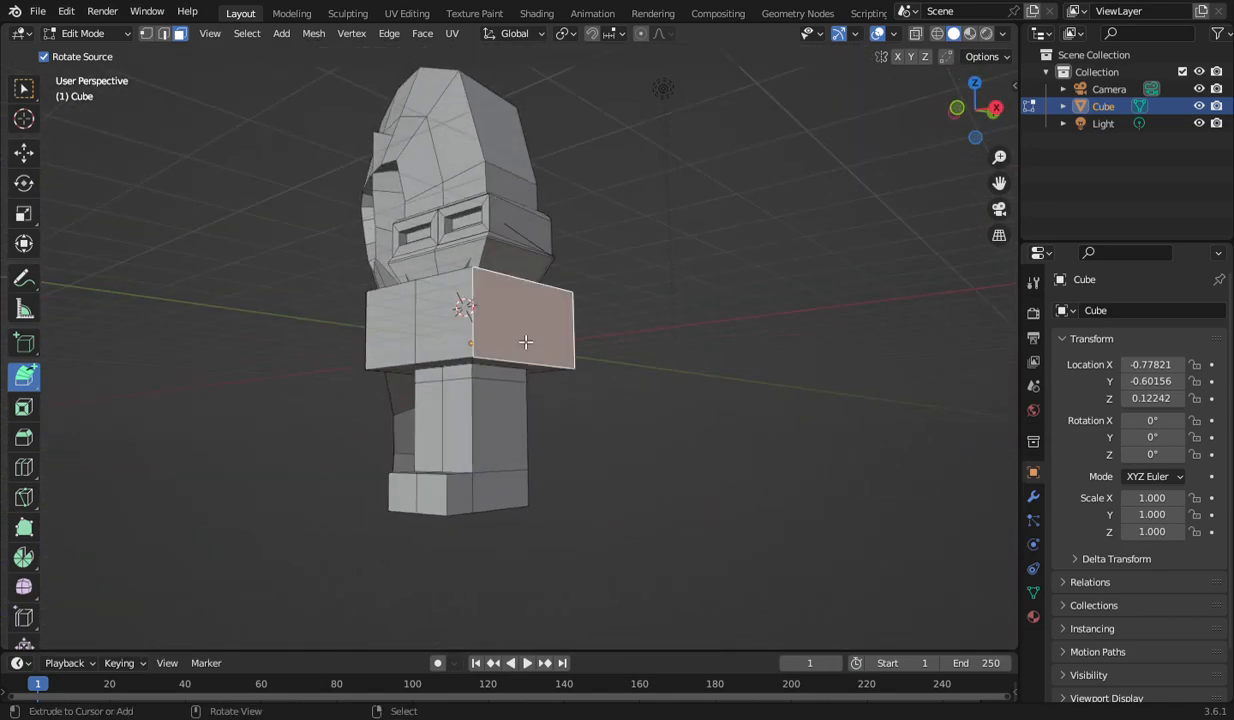
click(23, 438)
click(24, 407)
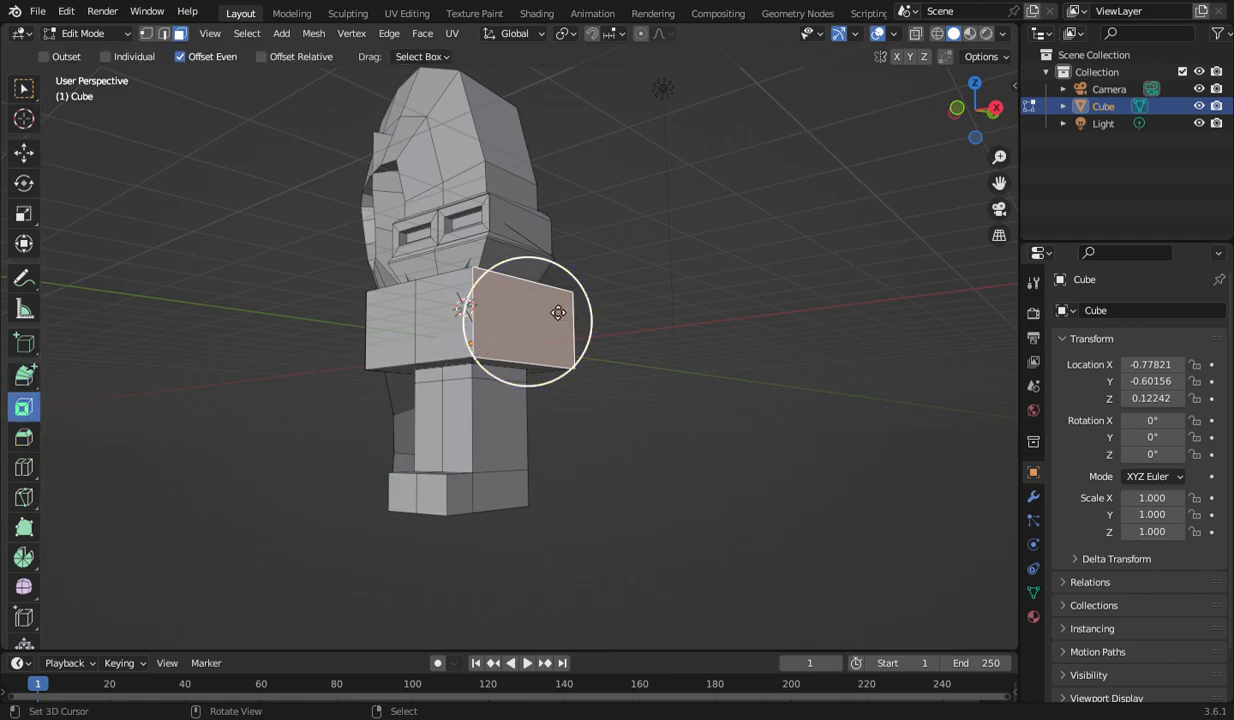
click(23, 88)
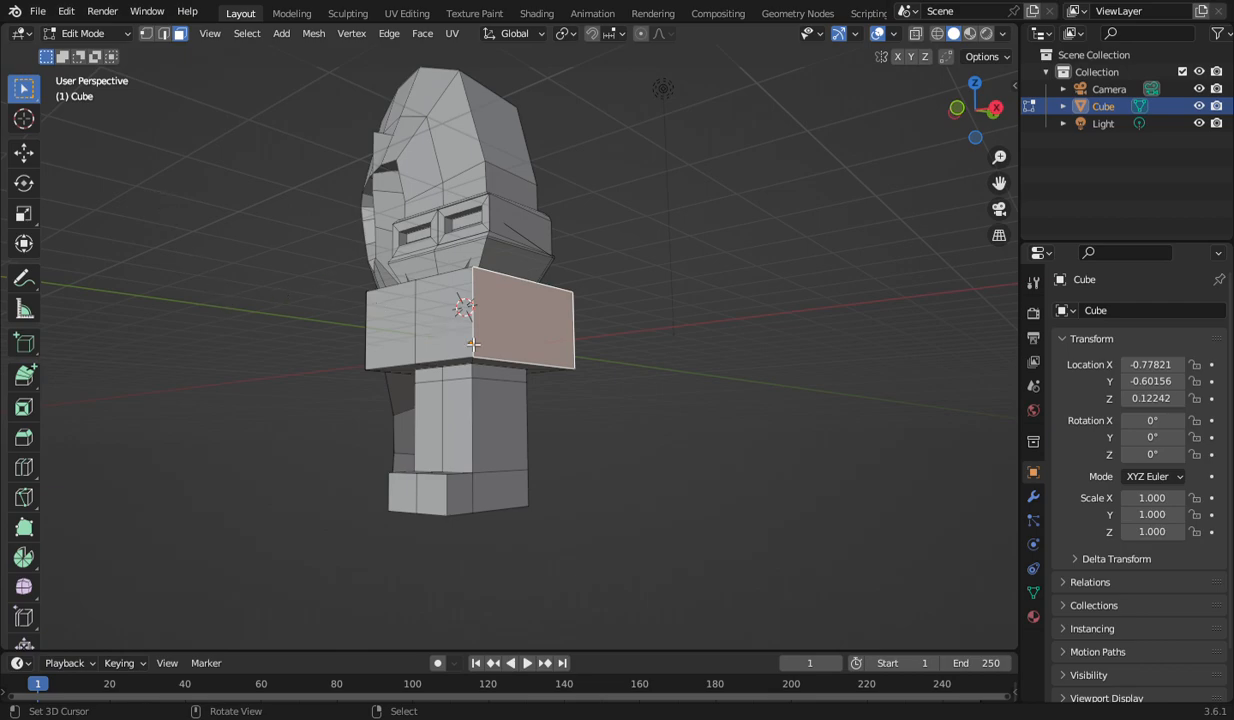
key(i)
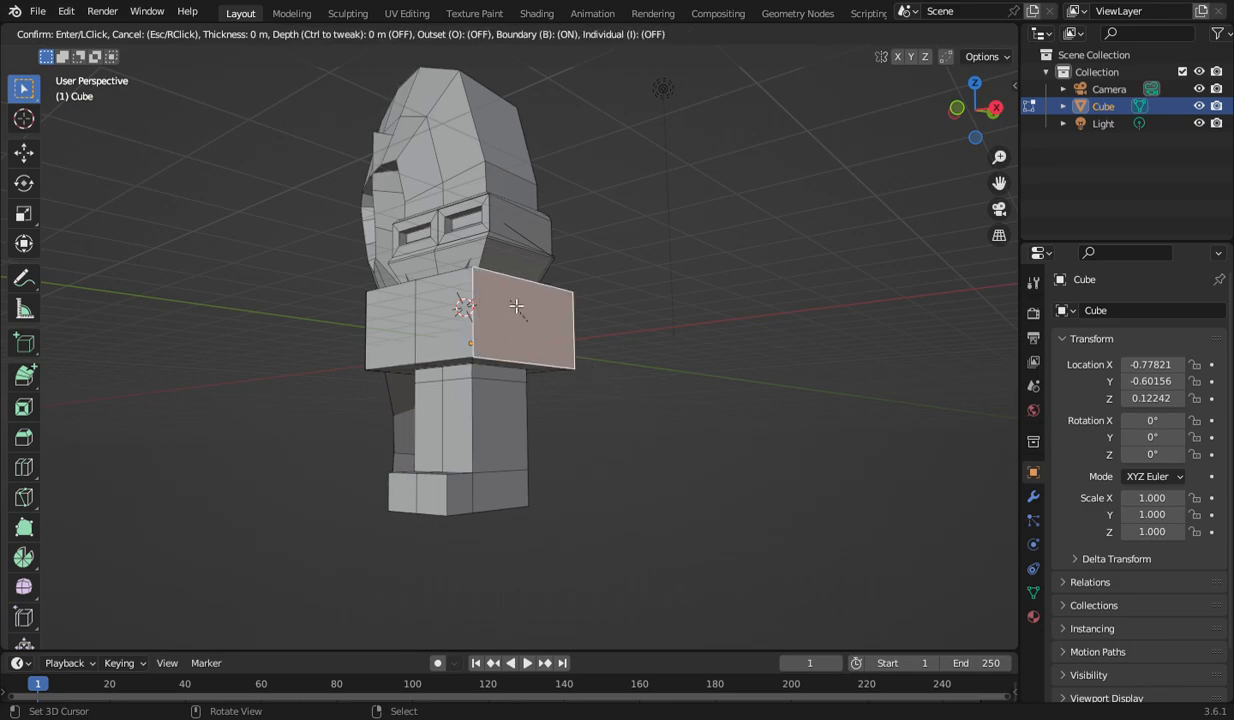
click(537, 329)
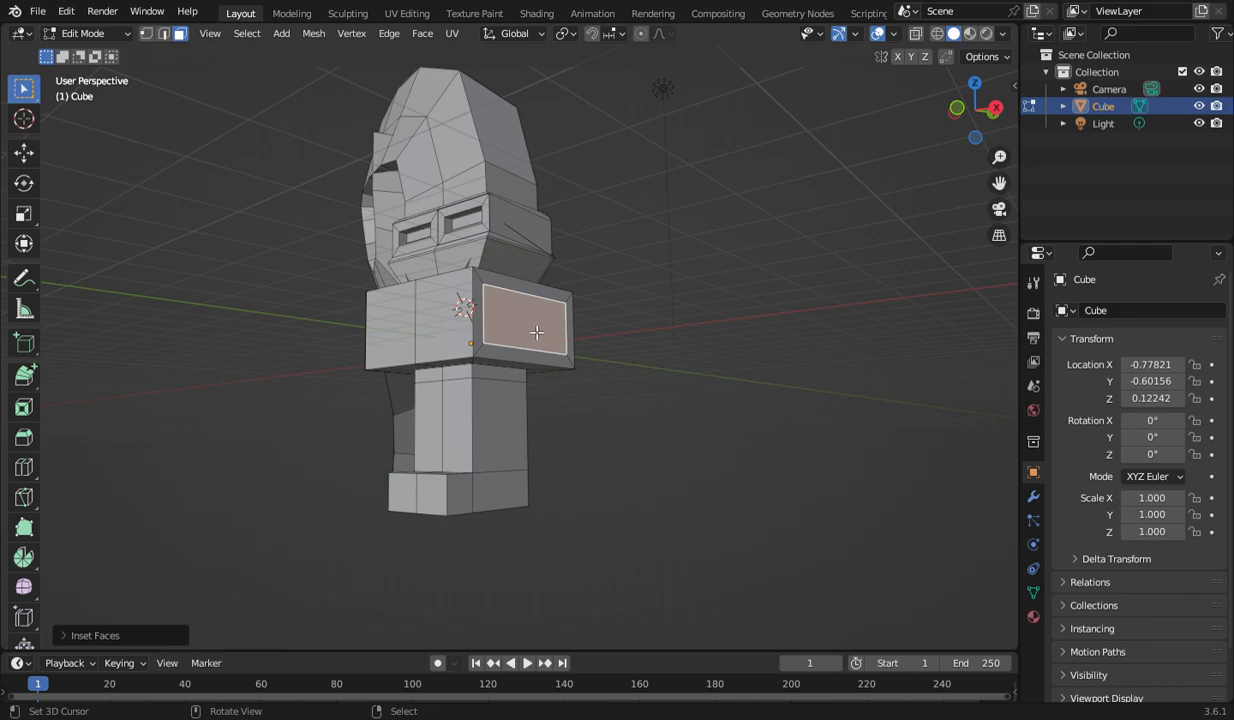
- Use Extrude to Cursor on the second inset side face to build a multi-segment arm curving outward and down
click(24, 375)
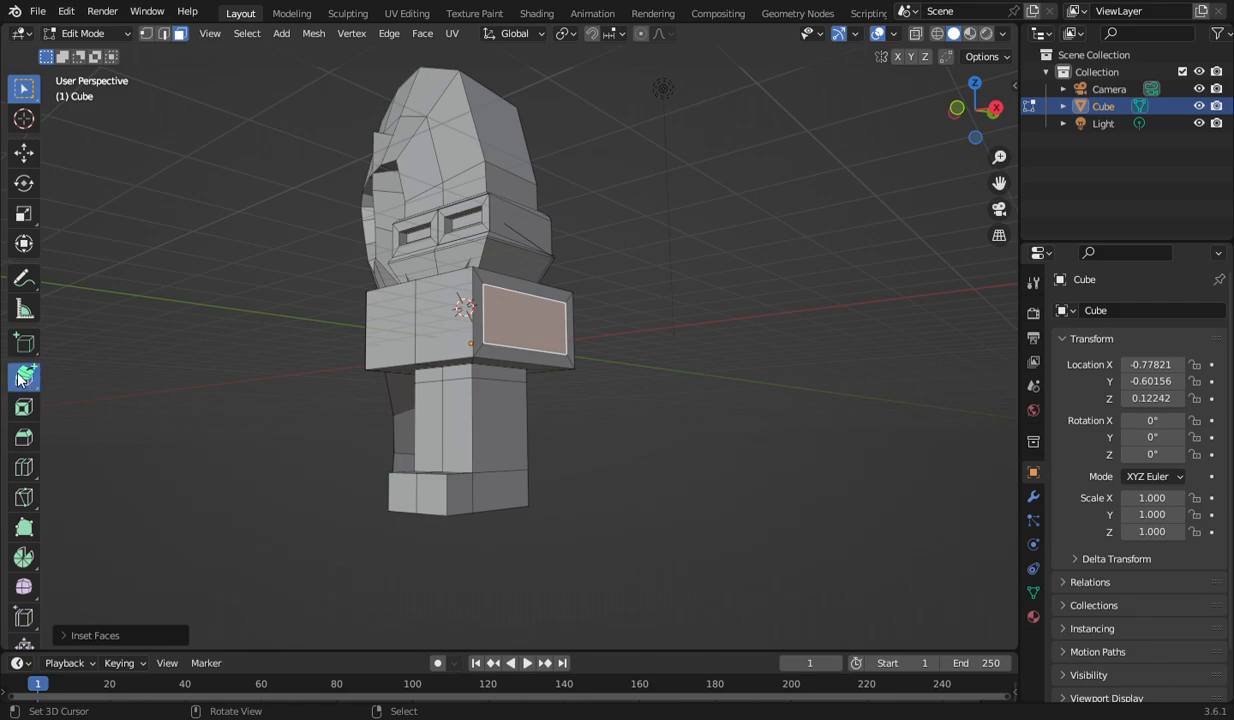
click(599, 345)
click(640, 368)
click(654, 402)
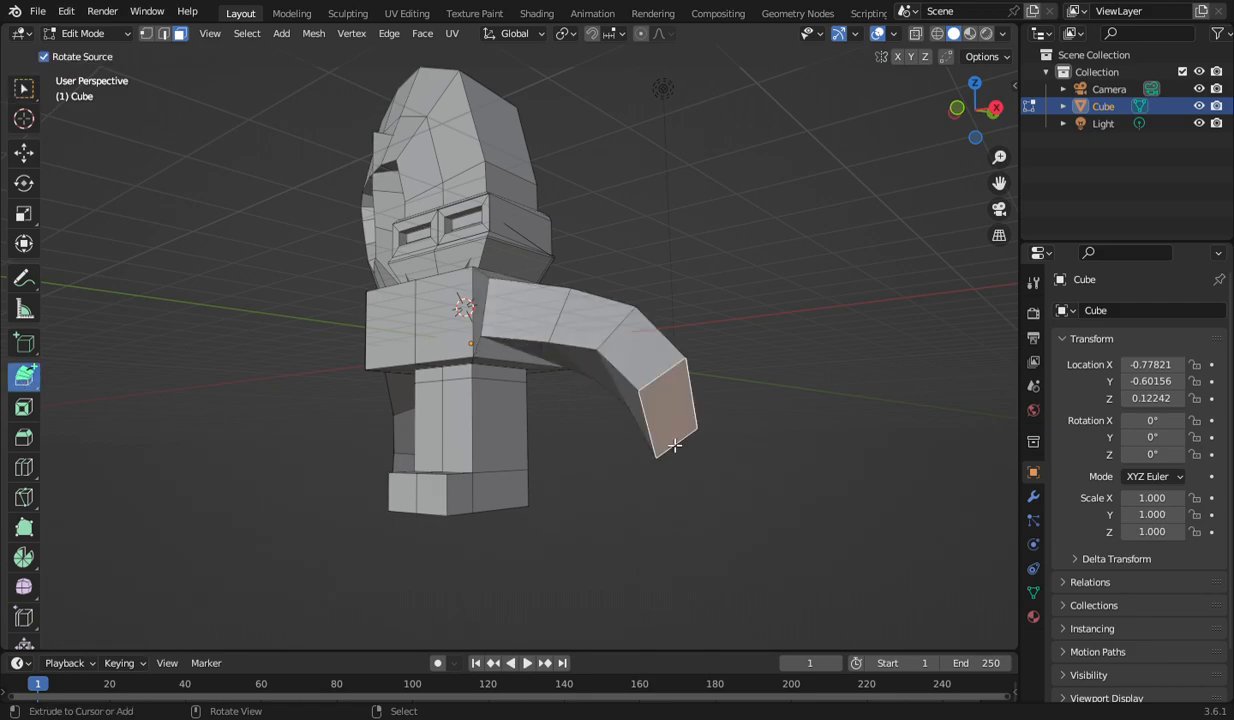
click(655, 484)
click(633, 550)
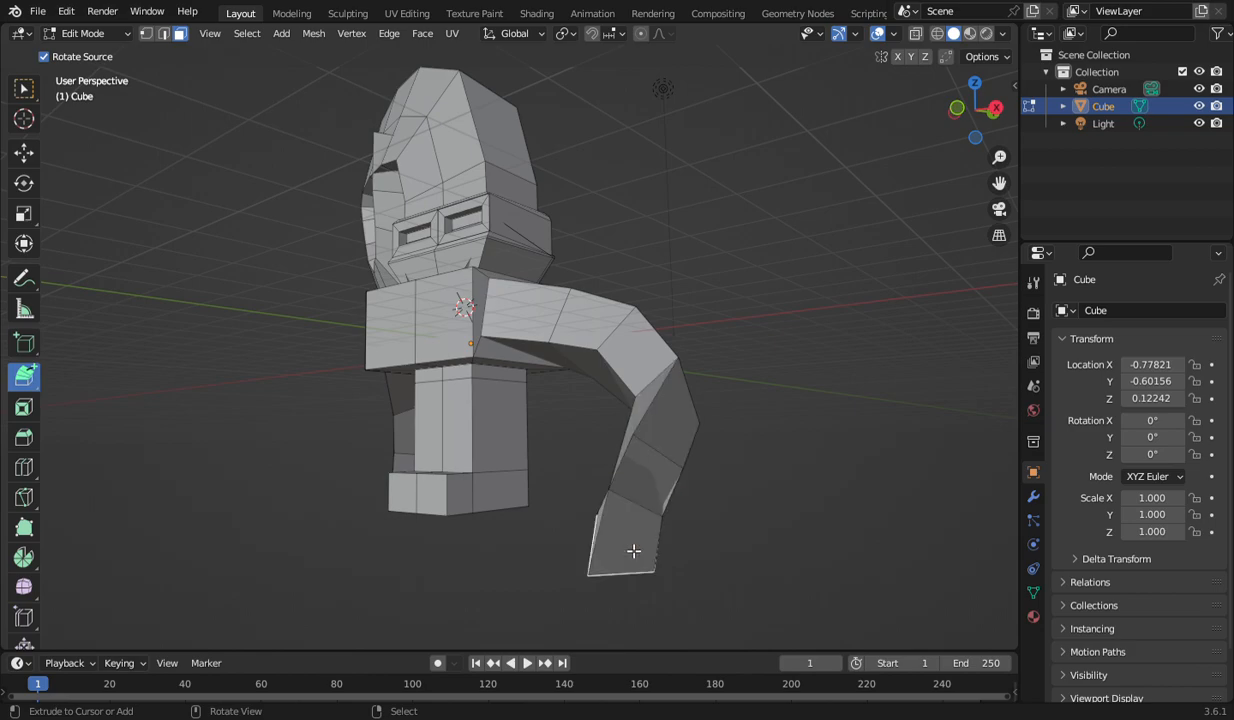
- Switch to Object Mode and move the whole model straight up to a Z location of about 3.93 m
drag(990, 100, 740, 160)
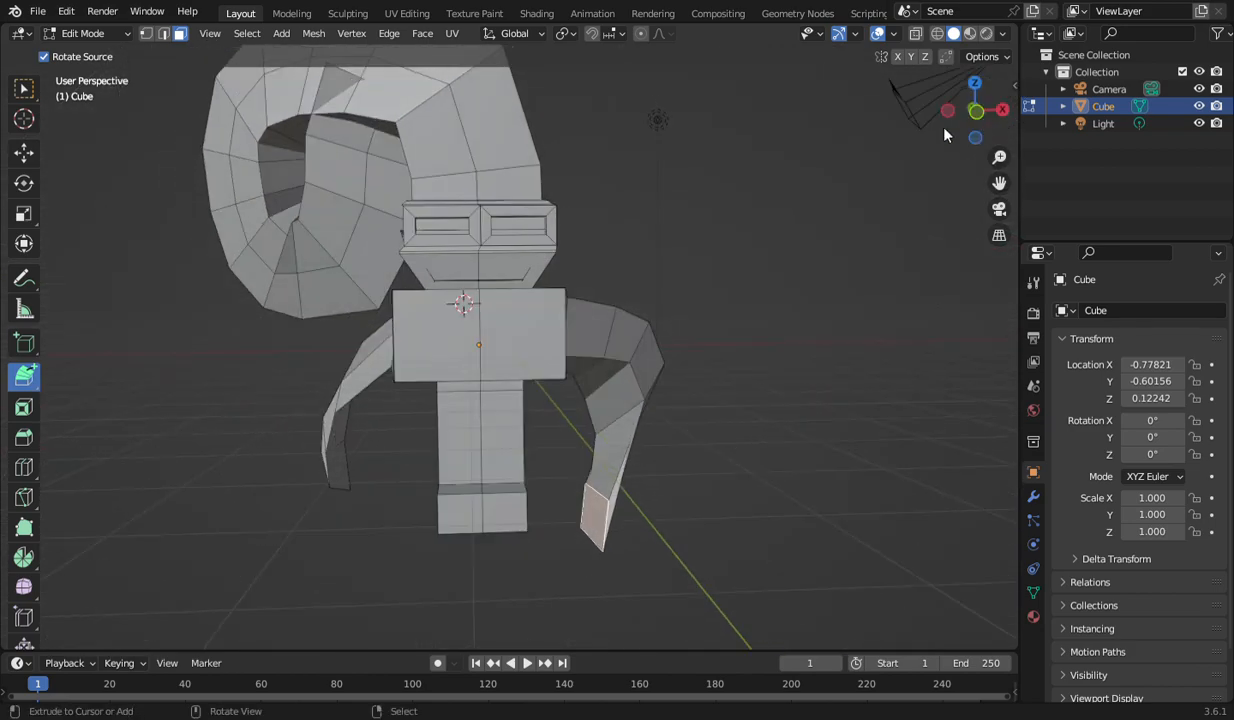
scroll(536, 342, down, 3)
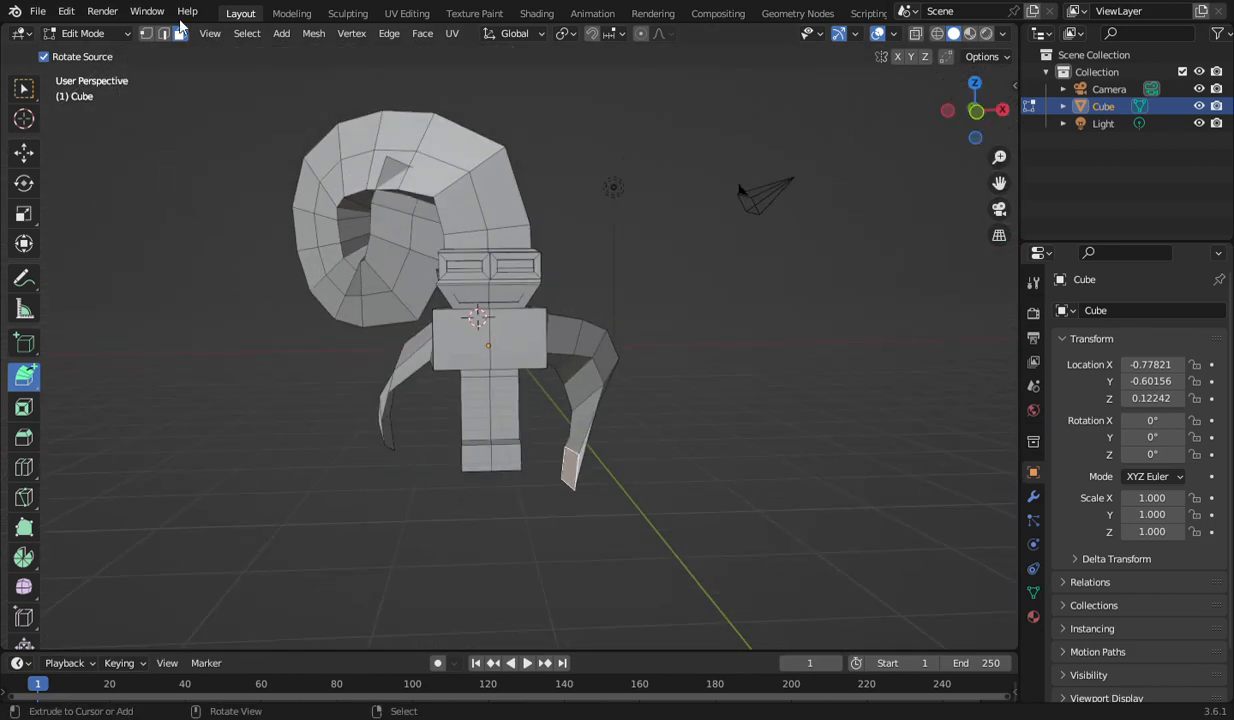
click(85, 33)
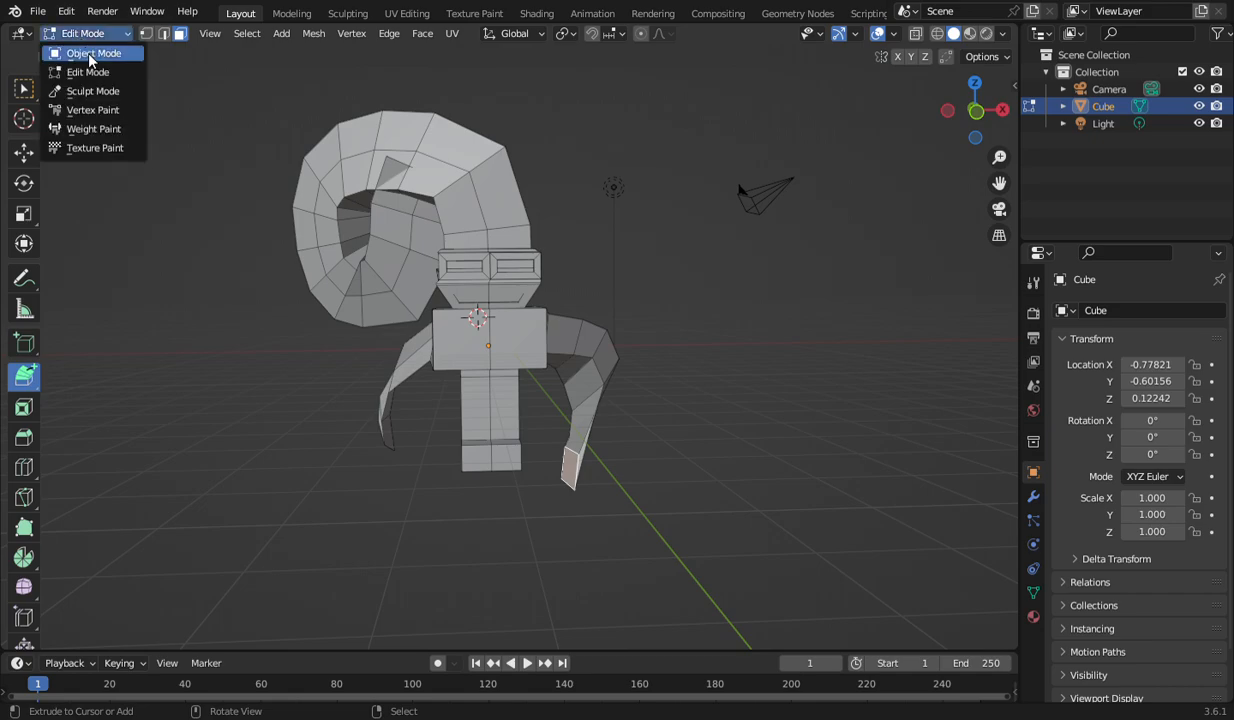
click(85, 51)
scroll(486, 318, up, 3)
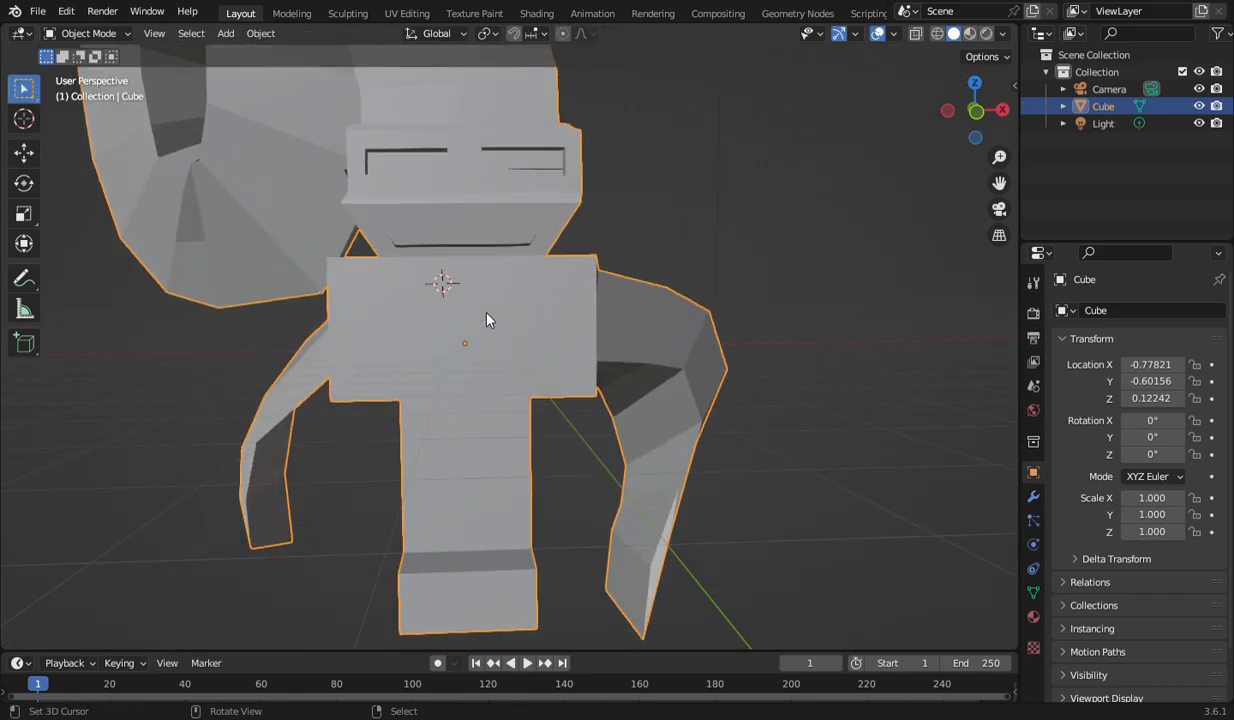
click(24, 150)
drag(472, 295, 493, 108)
scroll(489, 392, down, 2)
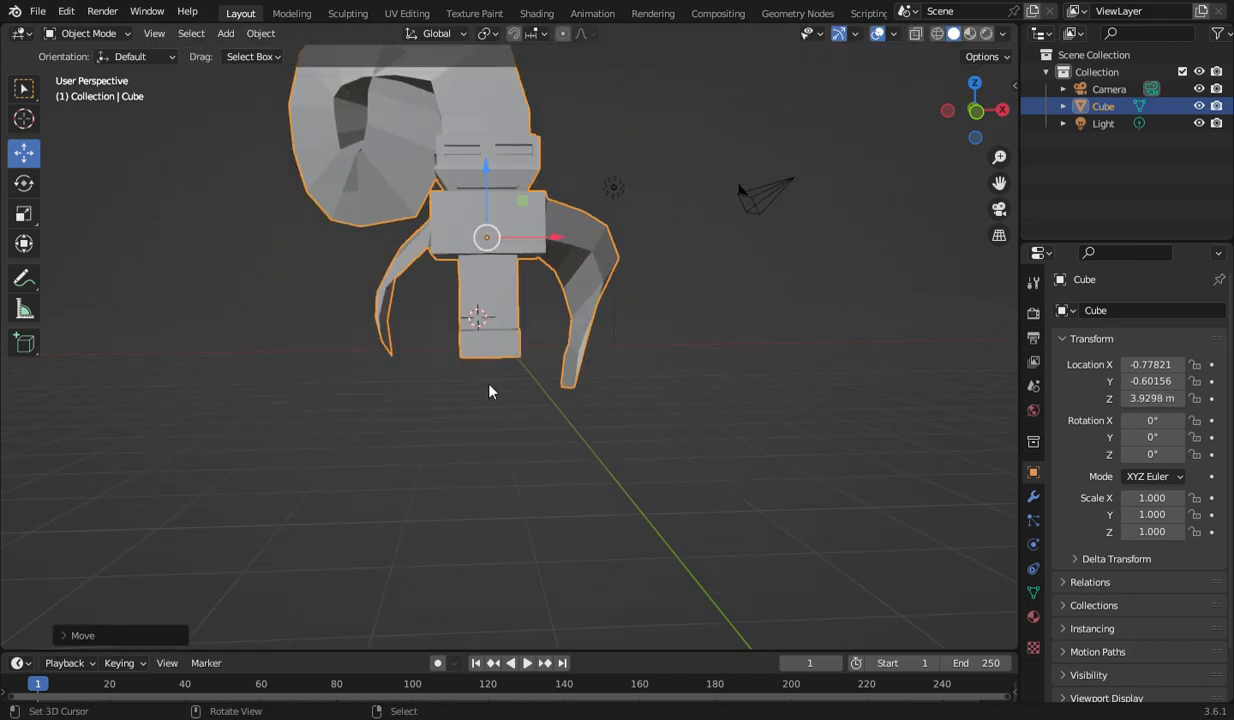
scroll(489, 392, down, 1)
- Return the model to Edit Mode and inspect the arms from several angles
mouse_move(968, 106)
mouse_down()
mouse_move(1230, 108)
mouse_move(76, 108)
mouse_move(410, 108)
mouse_move(288, 97)
mouse_up()
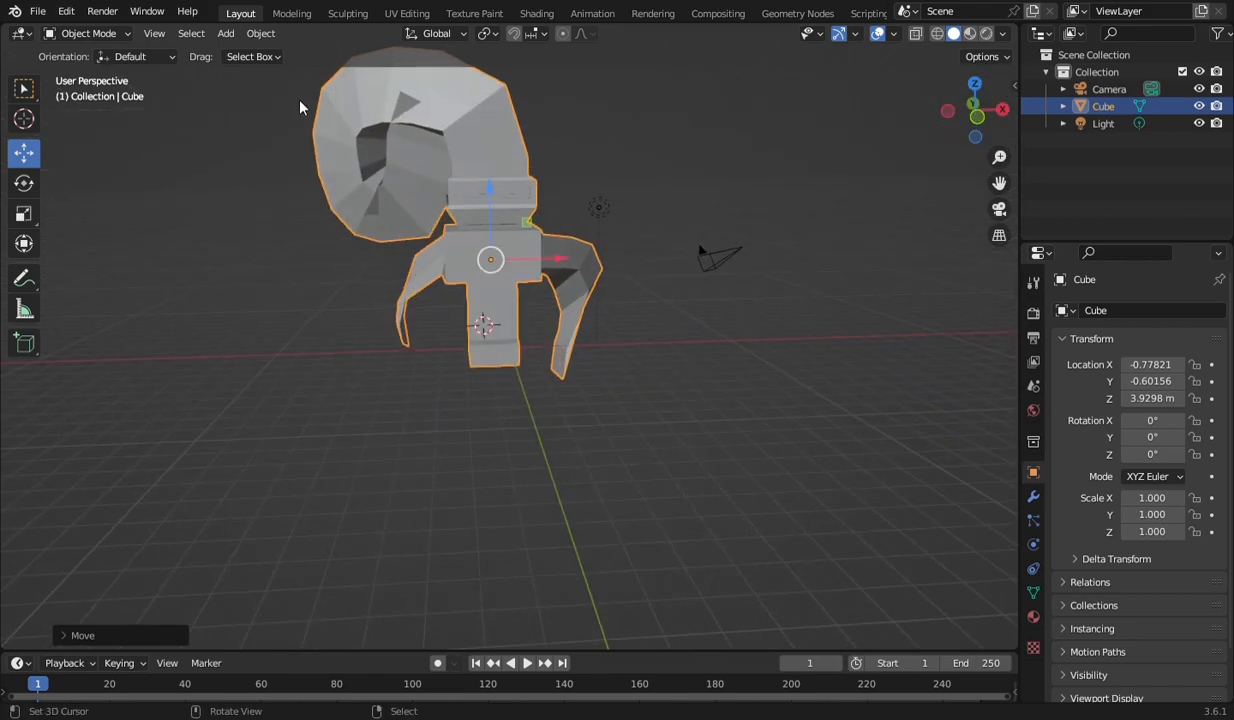
click(73, 34)
click(88, 72)
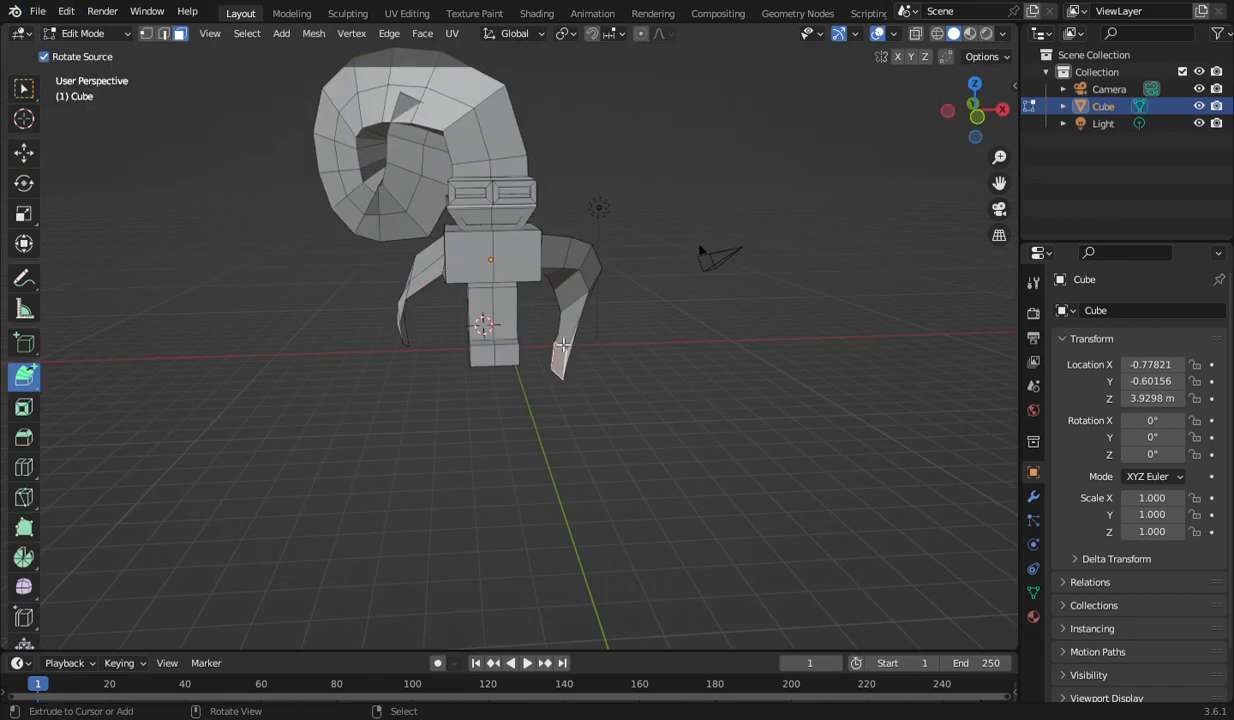
scroll(563, 344, up, 4)
drag(916, 108, 975, 110)
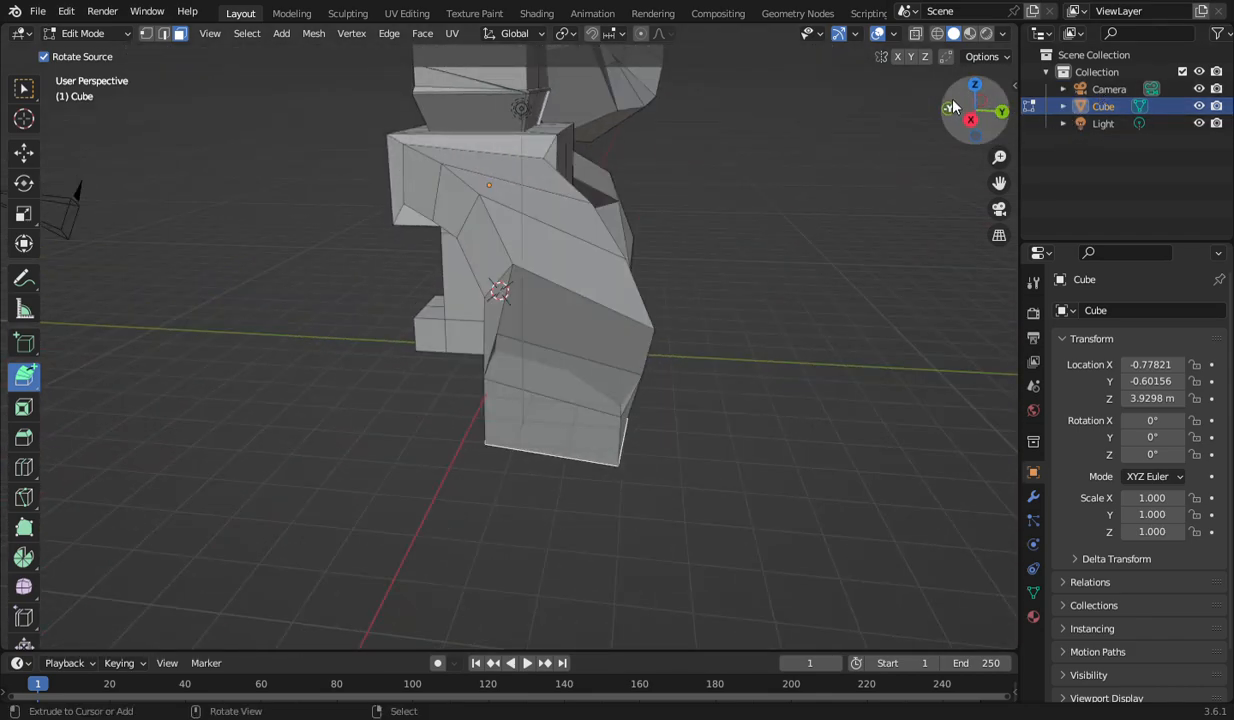
drag(953, 106, 28, 90)
scroll(488, 278, down, 3)
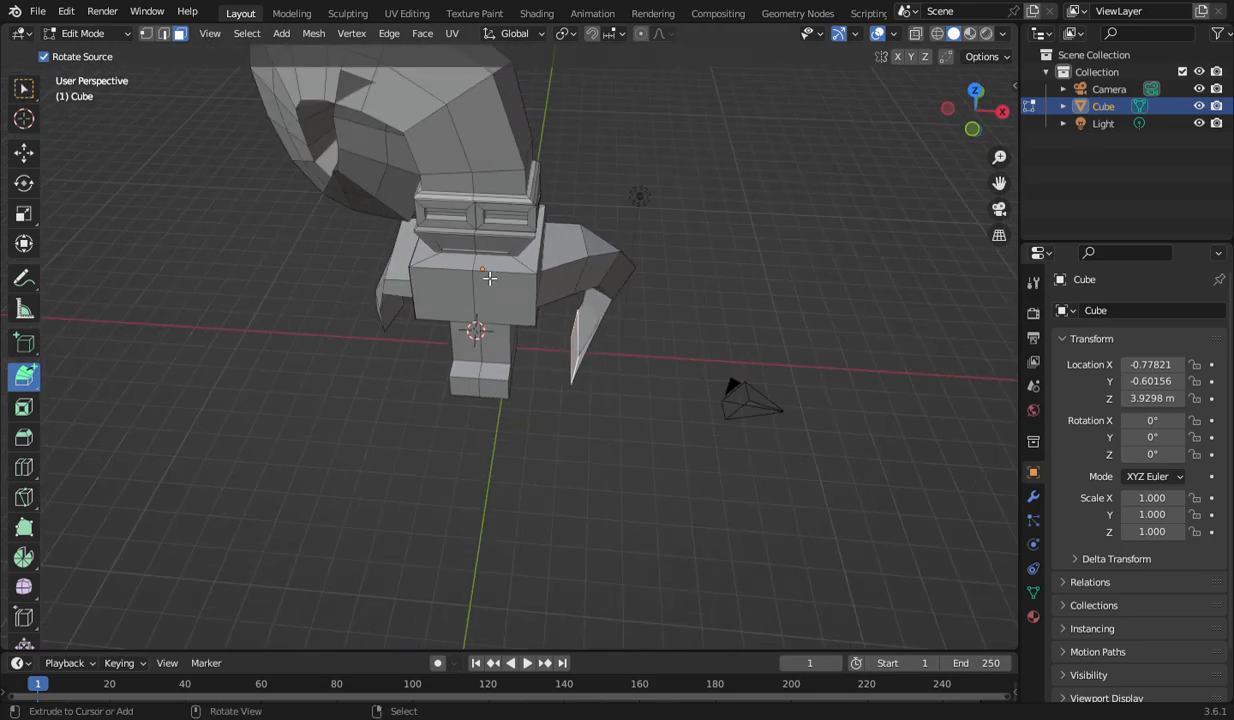